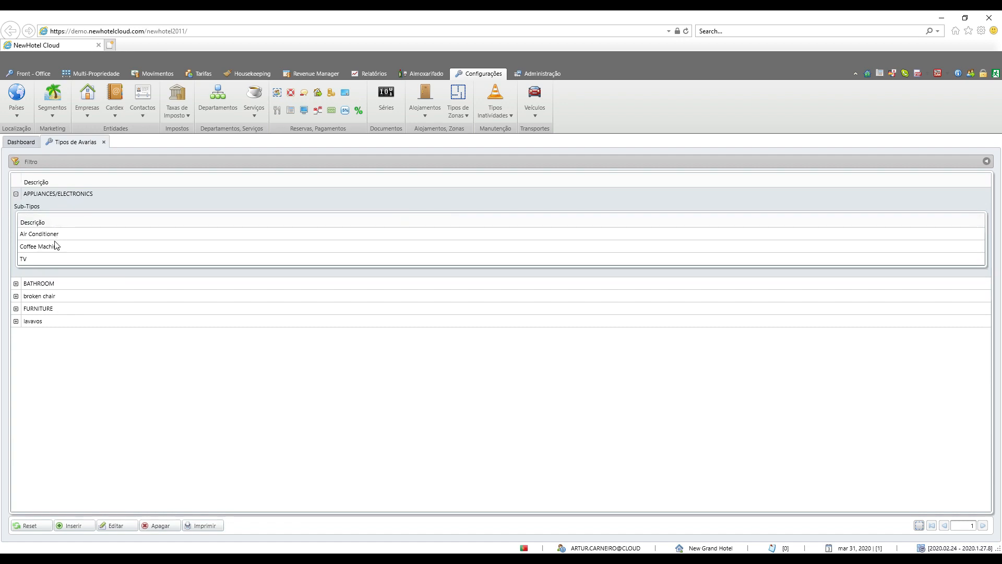
# Step: Expand the BATHROOM and FURNITURE malfunction types to view their sub-types
pyautogui.click(15, 283)
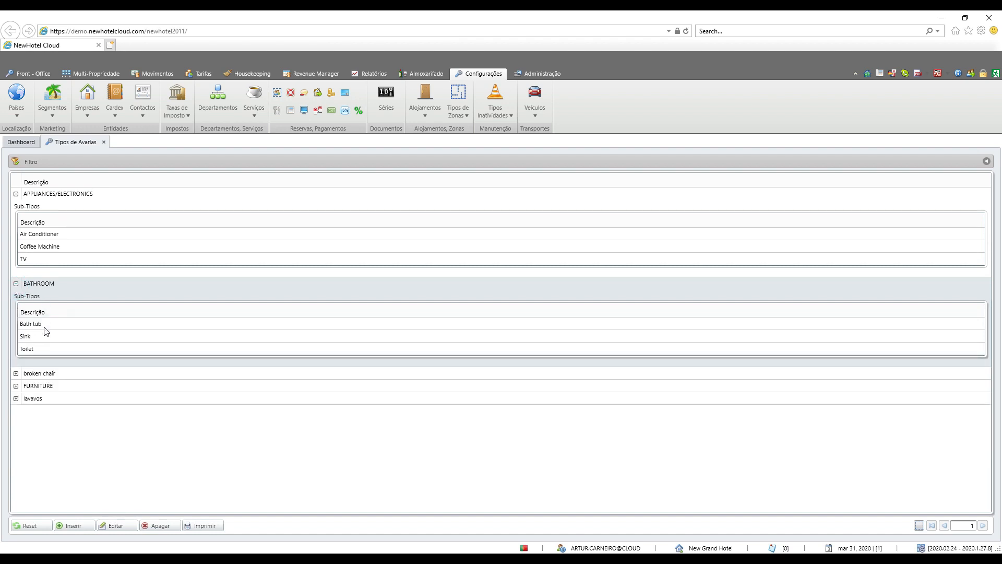
pyautogui.click(16, 386)
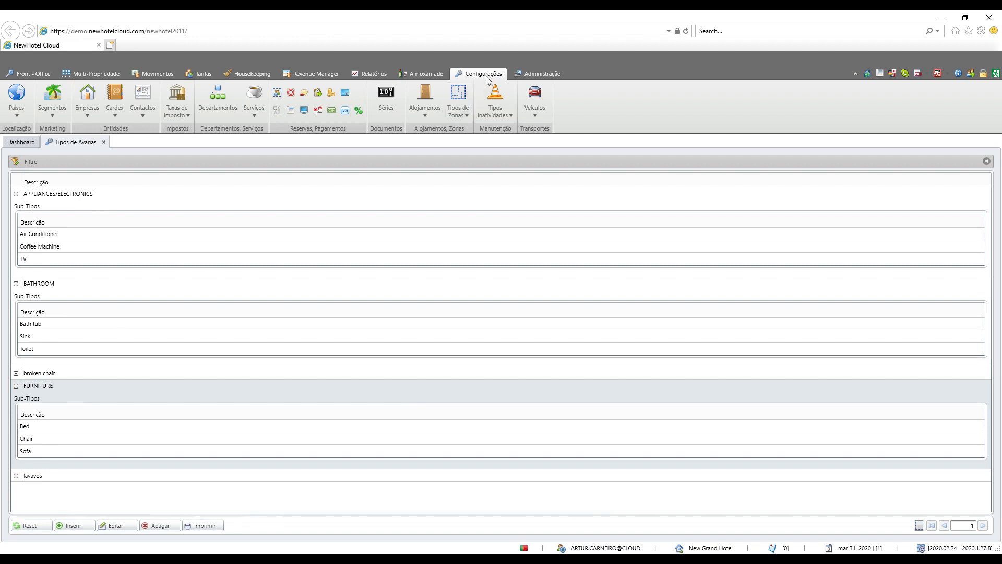
pyautogui.click(493, 120)
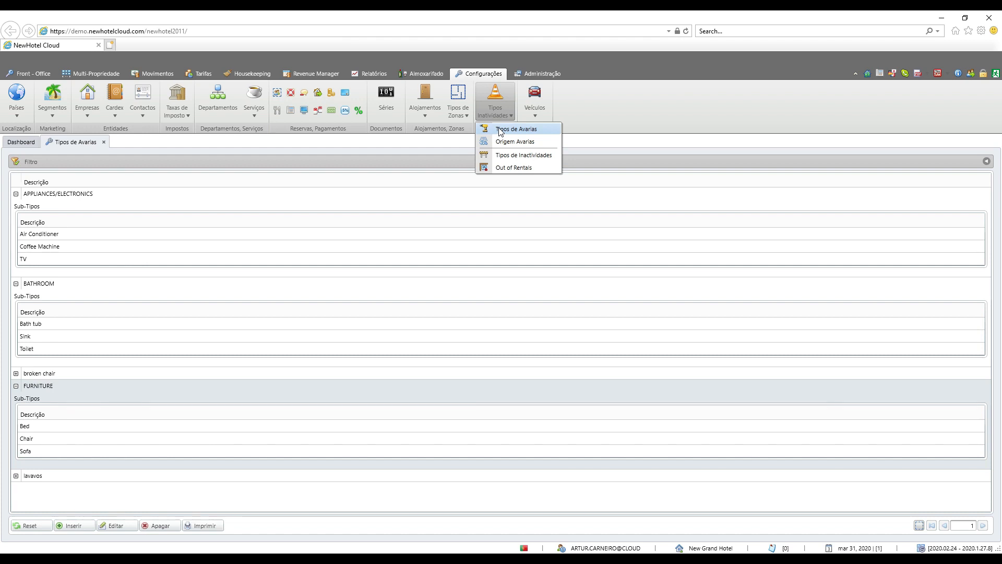
# Step: Insert a new malfunction type described as Quarto and add the sub-type Janelas to it
pyautogui.click(82, 525)
pyautogui.click(485, 221)
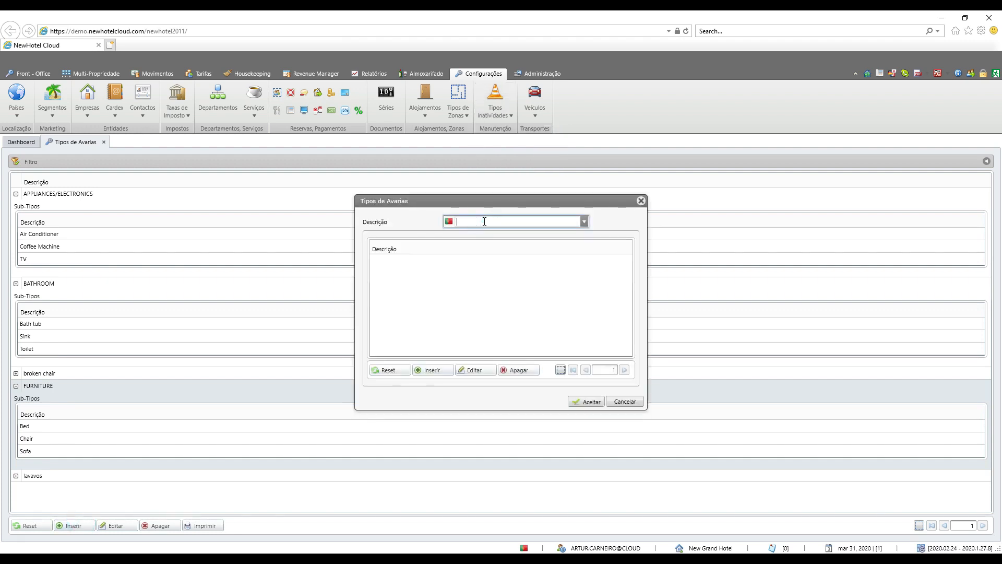
pyautogui.write('Quarto')
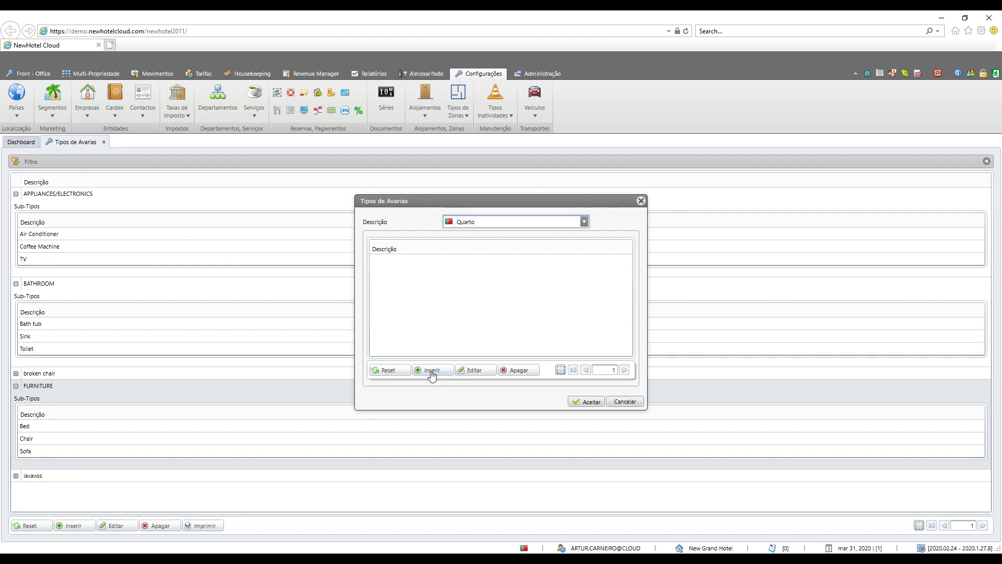
pyautogui.click(431, 370)
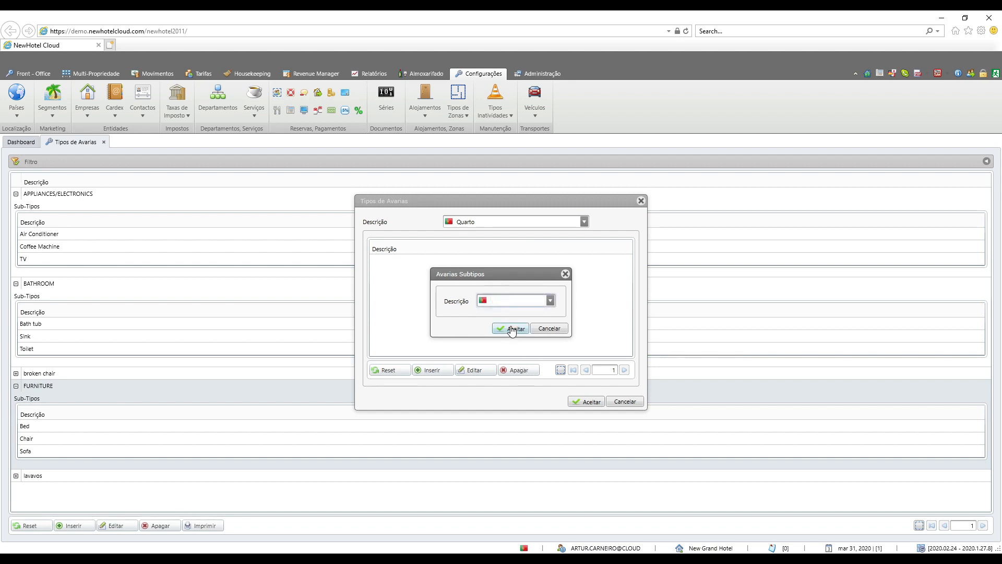
pyautogui.write('Janelas')
pyautogui.click(512, 329)
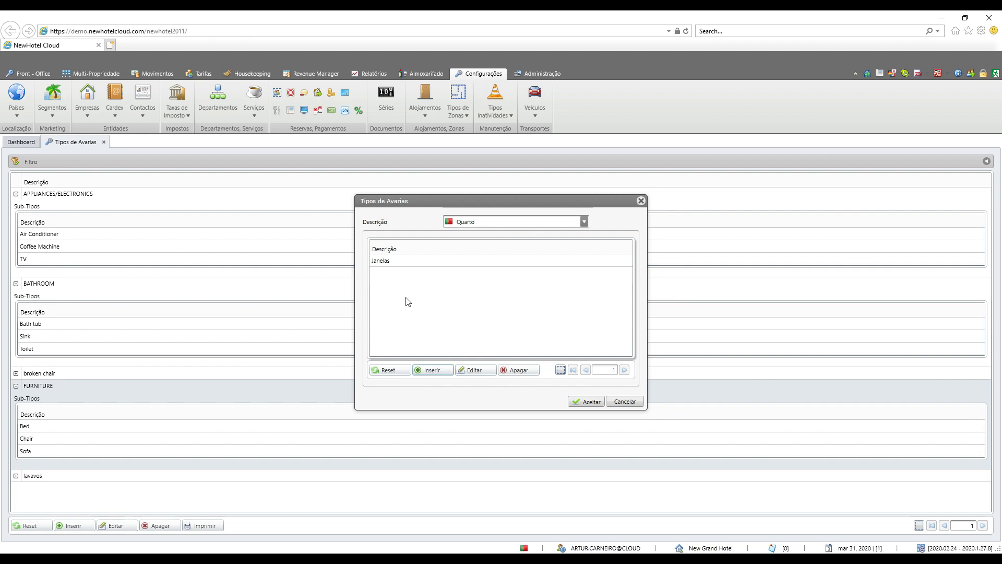
# Step: Open the Janelas sub-type for editing and close it without changes
pyautogui.click(398, 260)
pyautogui.click(473, 369)
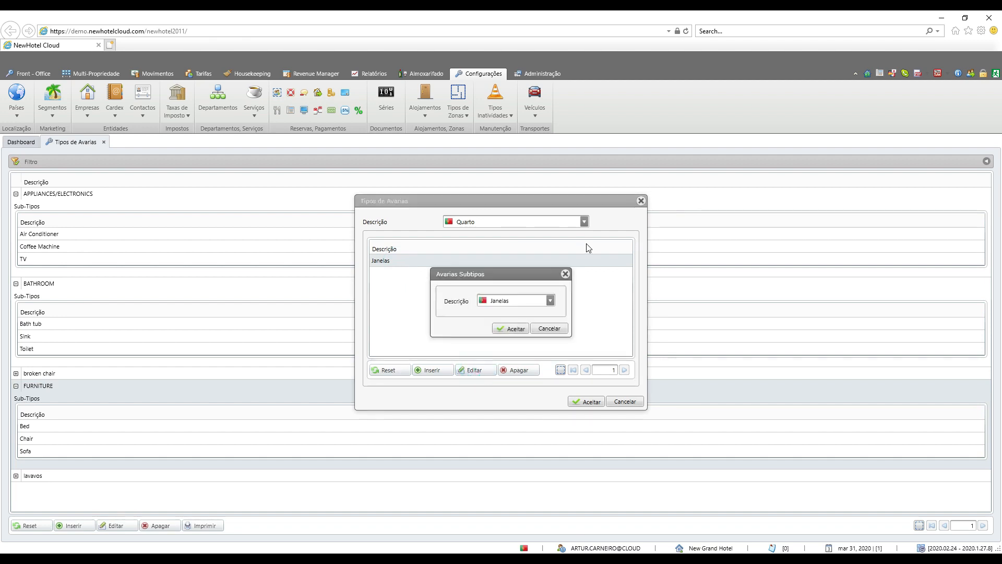
pyautogui.click(523, 300)
pyautogui.click(547, 328)
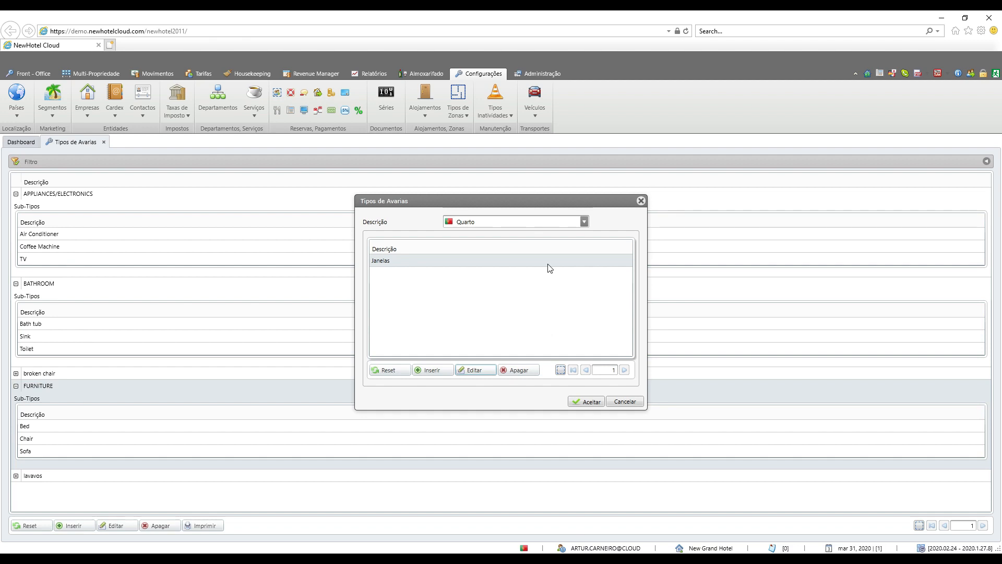
# Step: Save the Quarto malfunction type and expand it in the list to check its sub-types
pyautogui.click(590, 403)
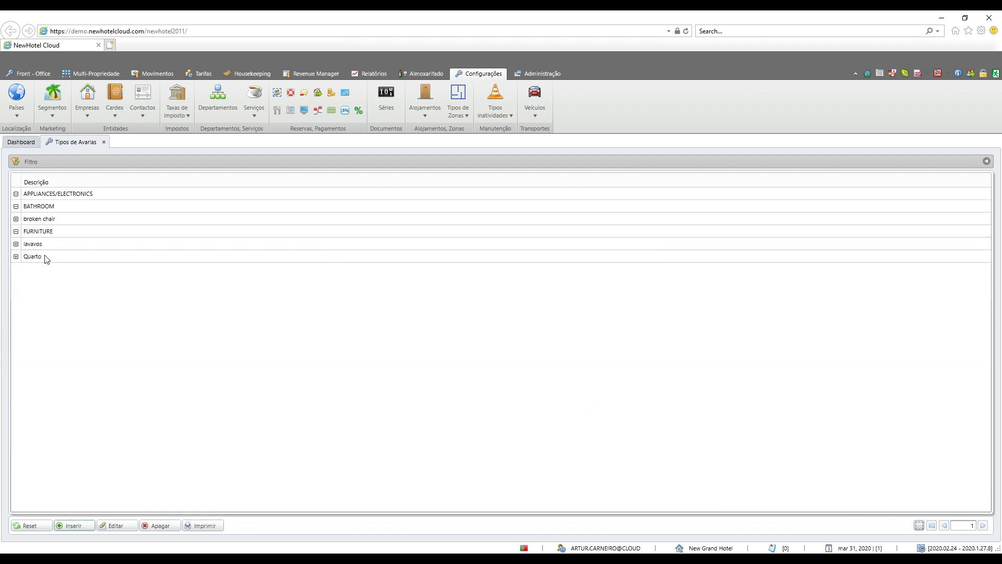
pyautogui.click(15, 257)
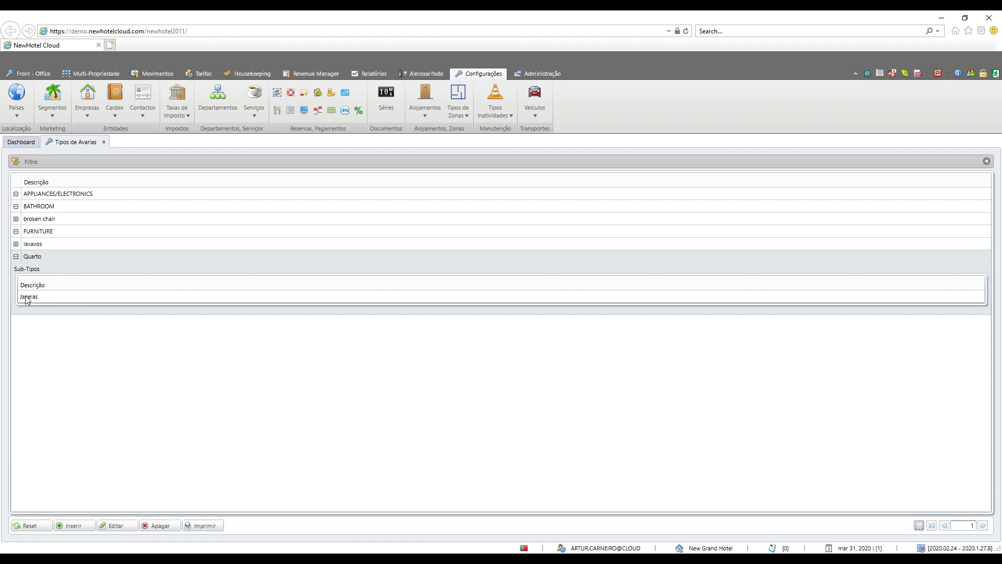
pyautogui.click(16, 256)
# Step: Add a malfunction origin described as Segurança to the Origem Avarias list
pyautogui.click(506, 117)
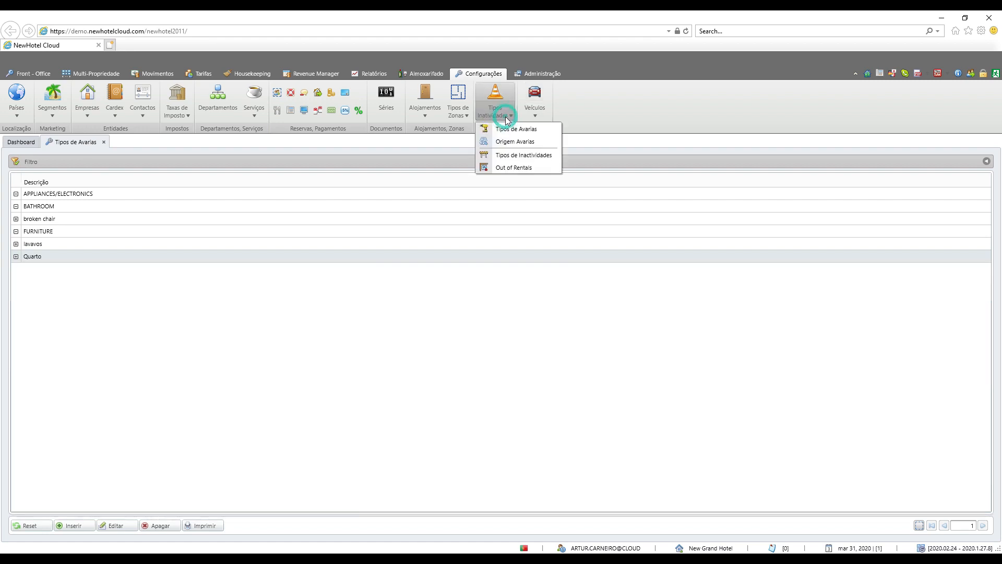
pyautogui.click(508, 143)
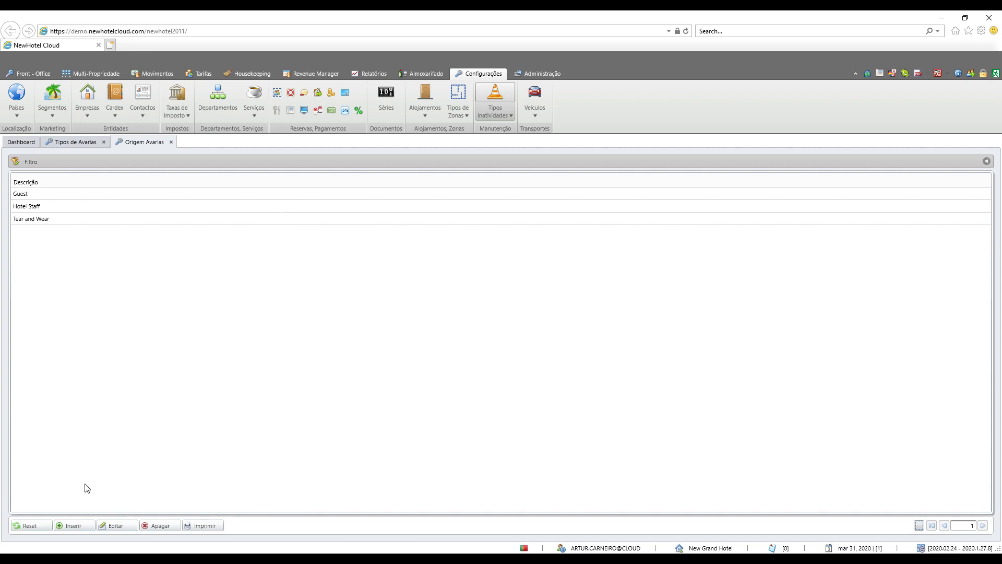
pyautogui.click(75, 527)
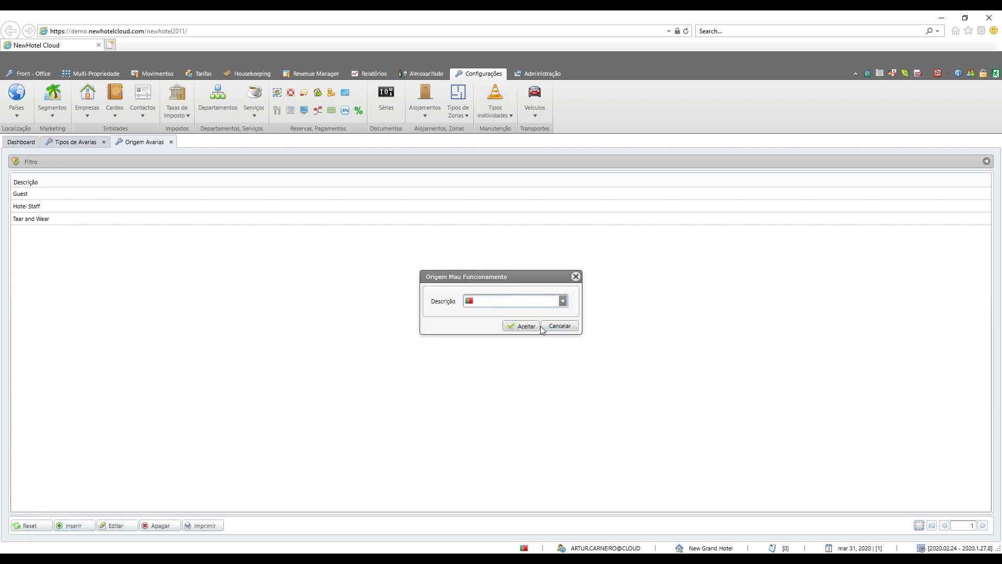
pyautogui.write('Segurança')
pyautogui.click(521, 325)
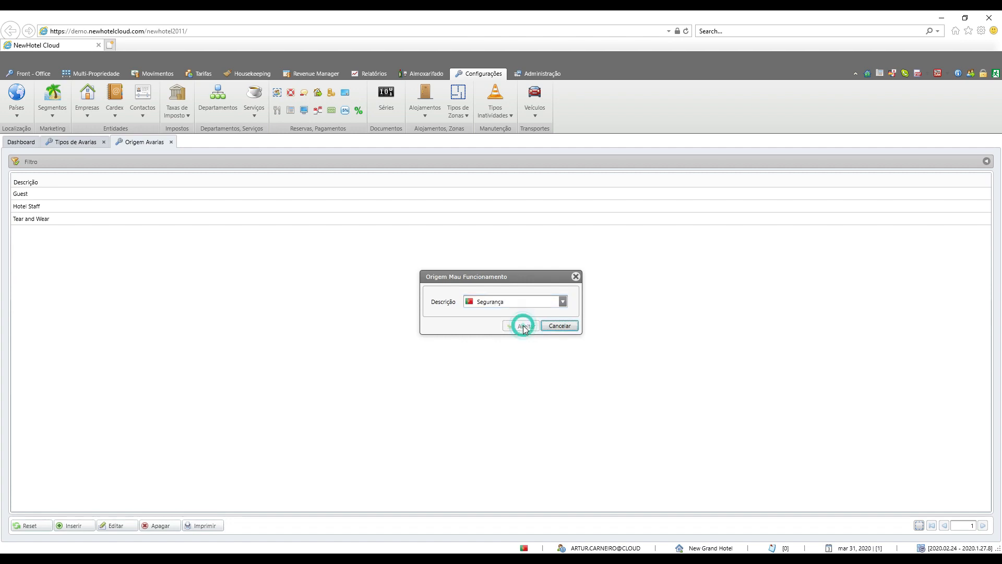
# Step: Add an inactivity type described as OBRAS with the colour red to the Tipos de Inactividades list
pyautogui.click(507, 110)
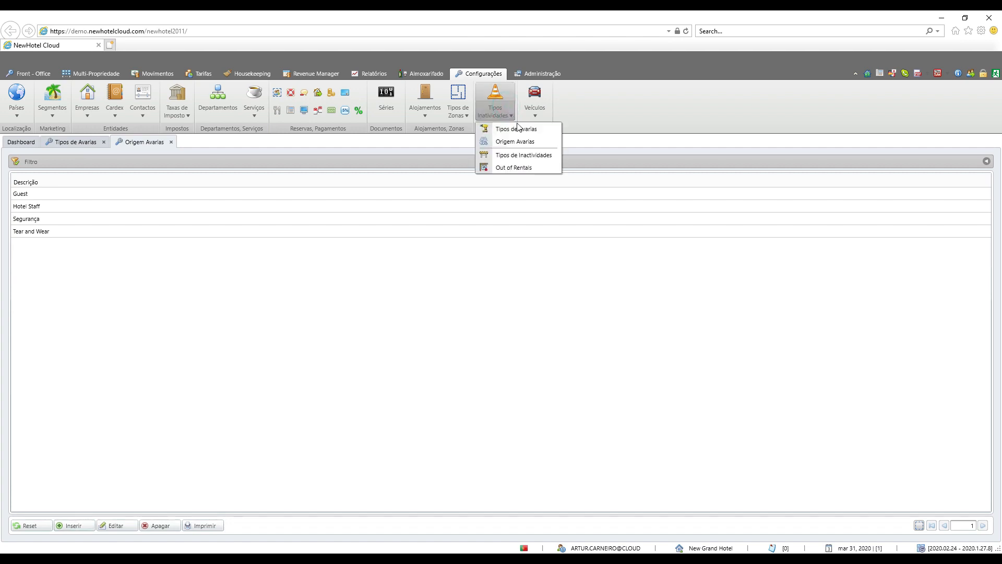
pyautogui.click(523, 156)
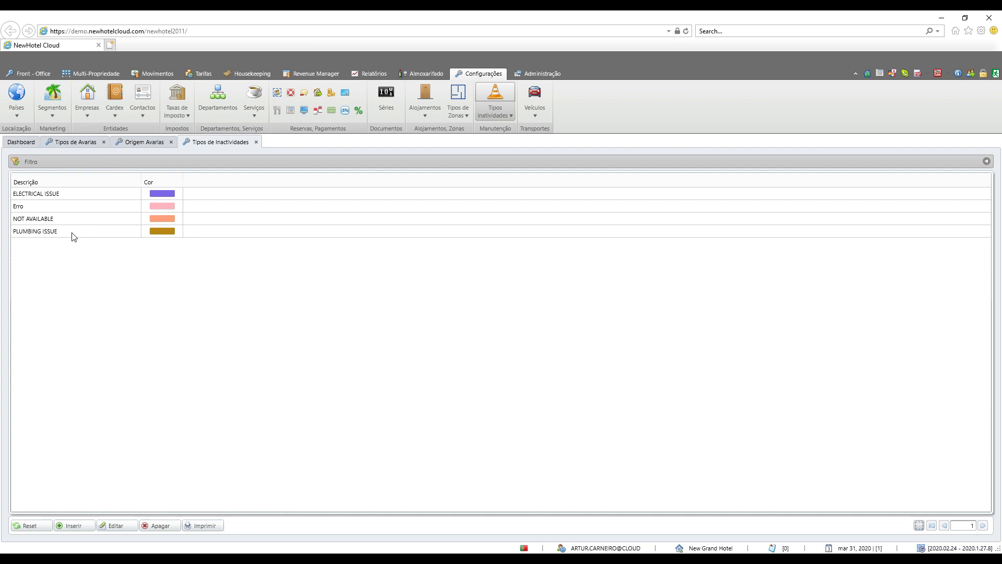
pyautogui.click(84, 525)
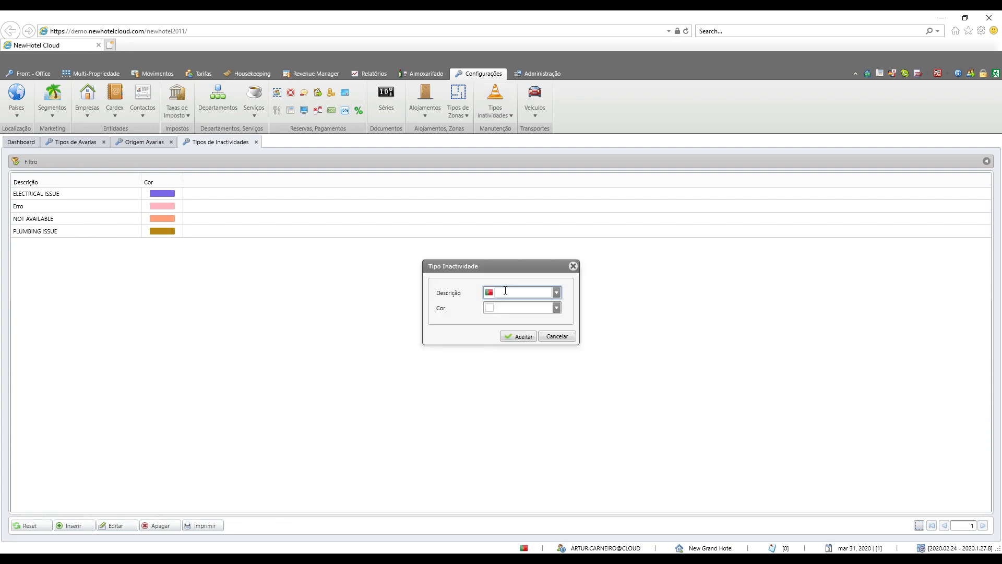
pyautogui.write('OBRAS')
pyautogui.click(556, 308)
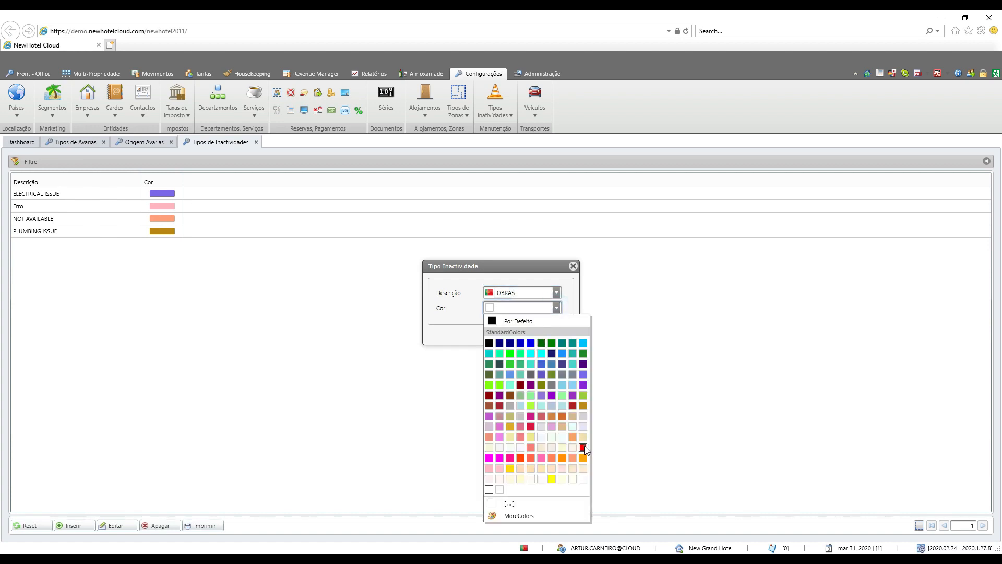
pyautogui.click(583, 448)
pyautogui.click(523, 336)
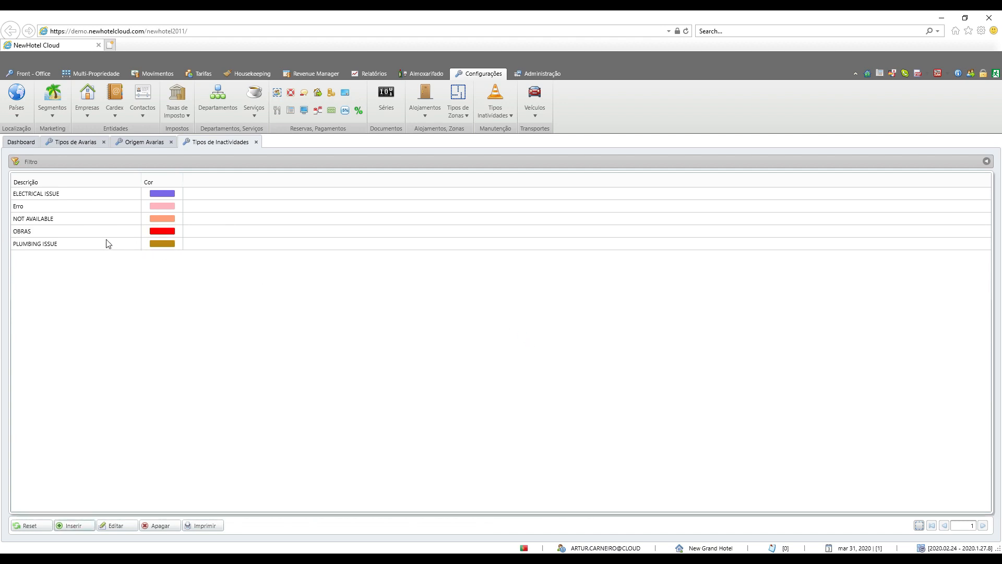
# Step: Open the ELECTRICAL ISSUE inactivity type to view its settings and close it without changes
pyautogui.click(37, 194)
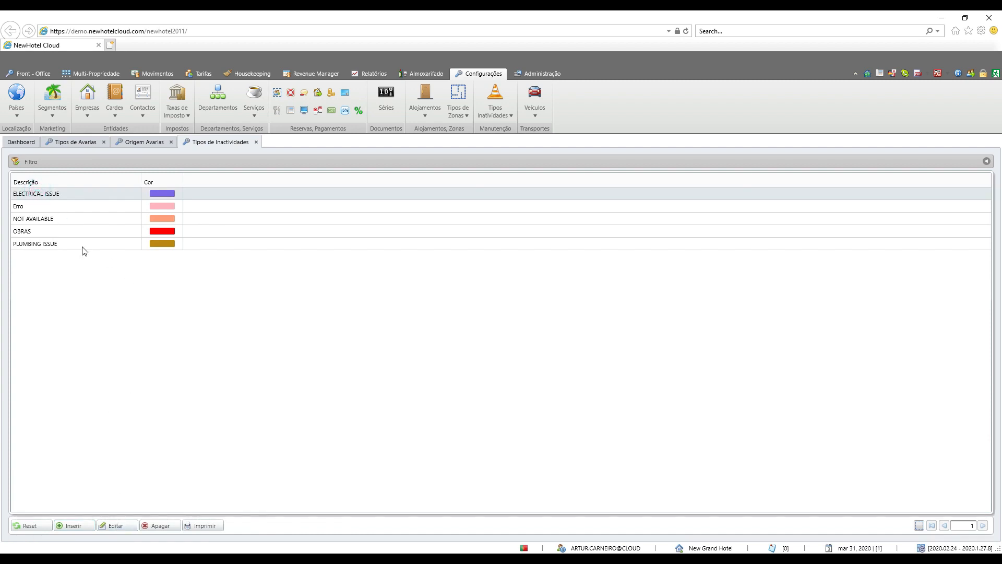
pyautogui.doubleClick(52, 194)
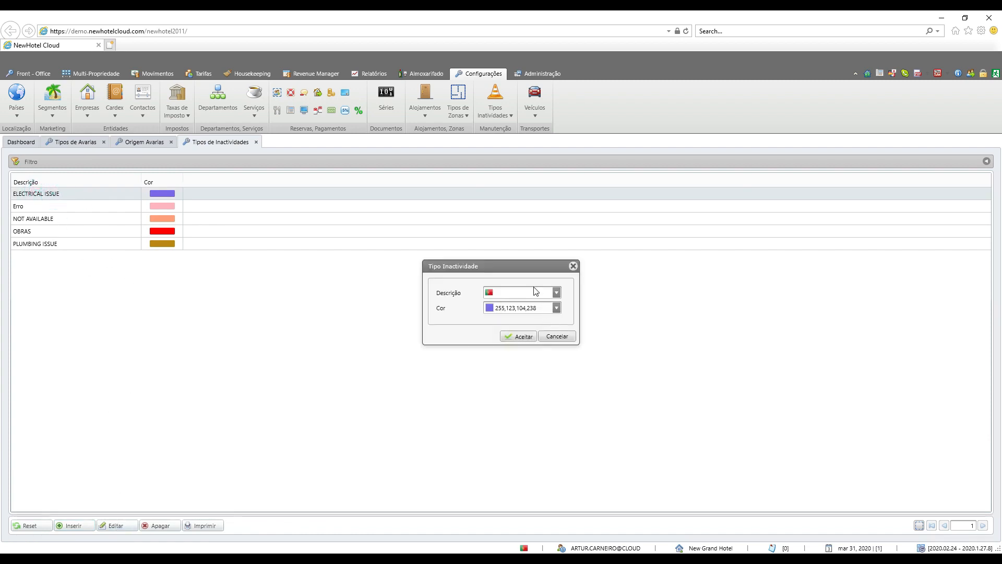
pyautogui.click(557, 336)
# Step: Add an Out of Rentals type described as Administração
pyautogui.click(495, 104)
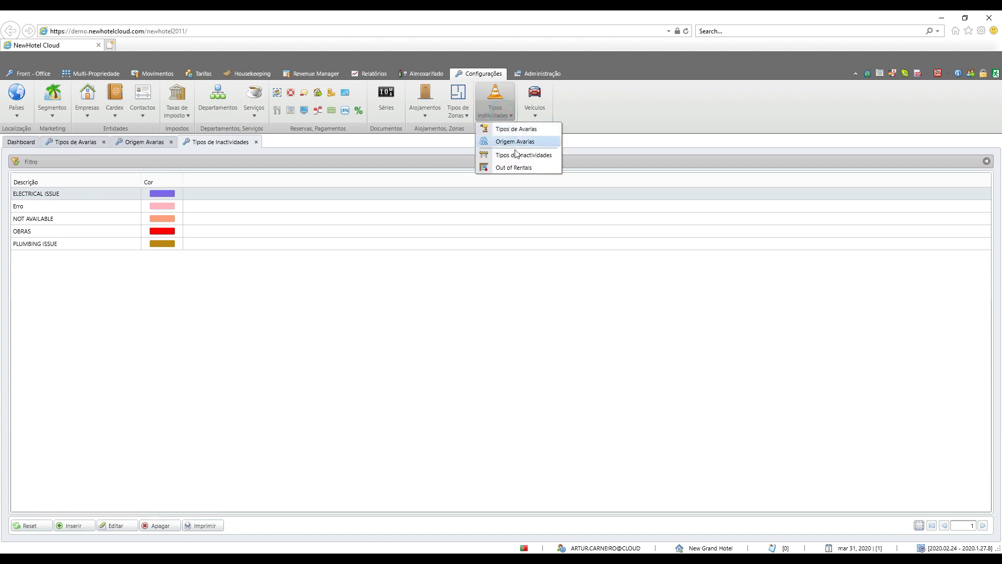
pyautogui.click(516, 167)
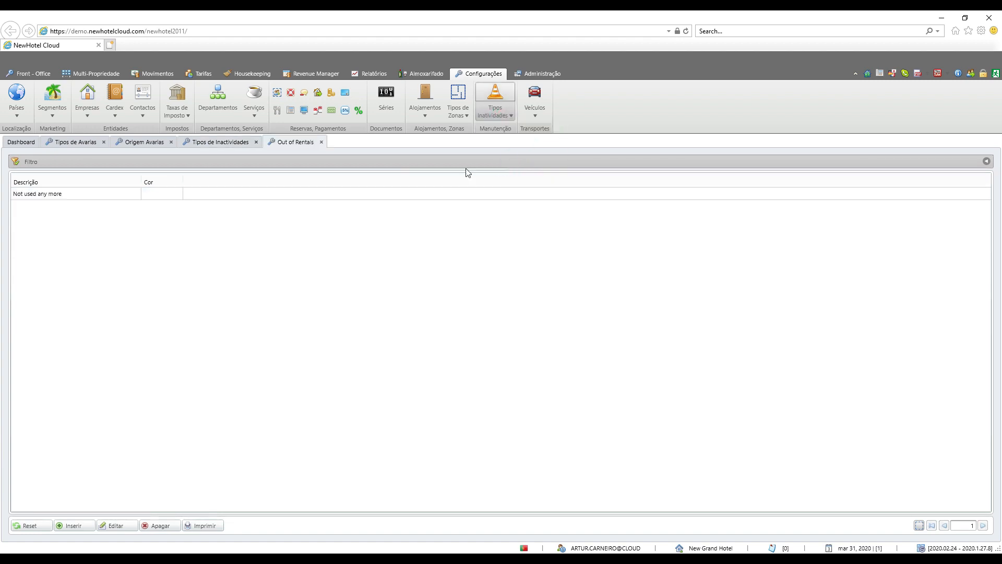
pyautogui.click(88, 526)
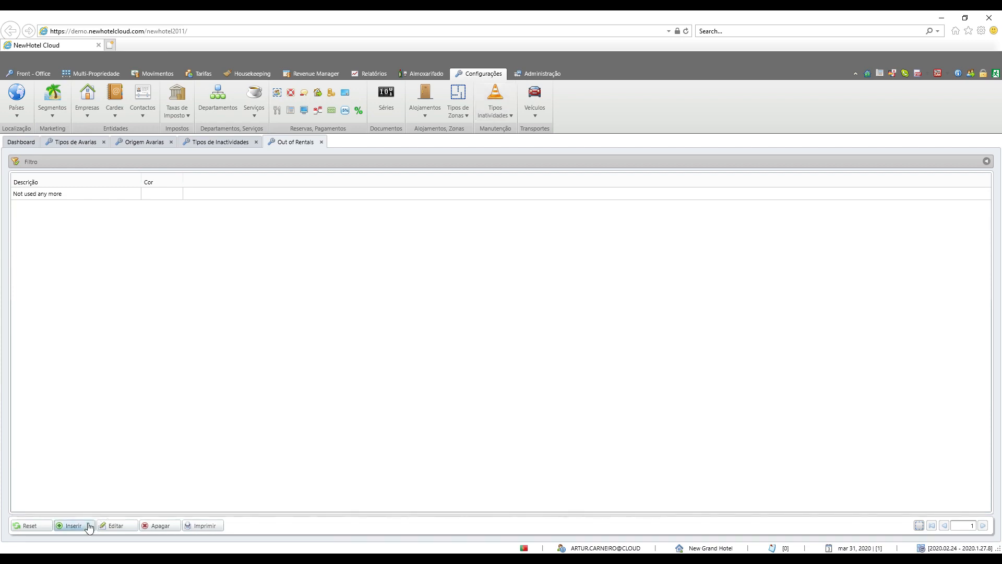
pyautogui.click(518, 292)
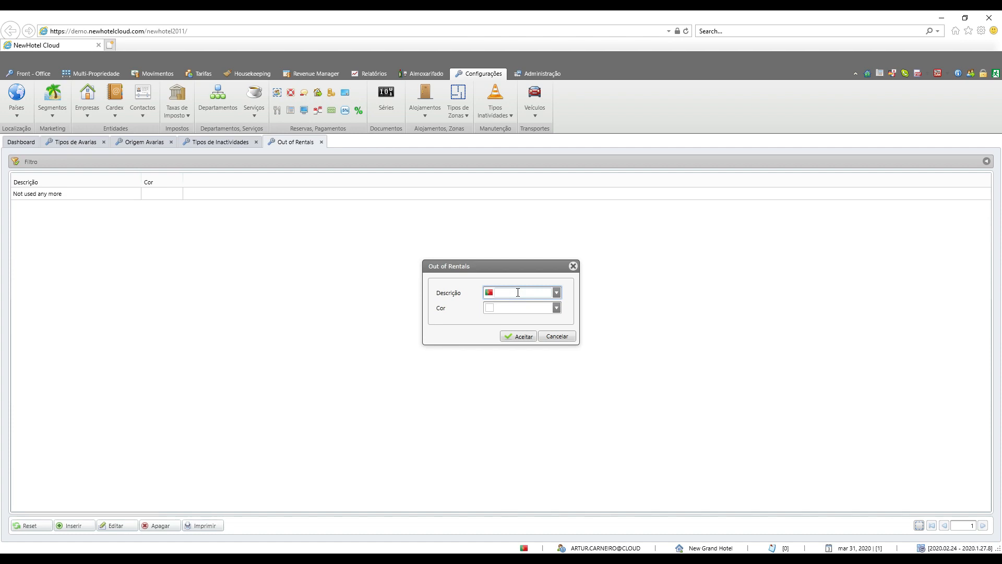
pyautogui.write('Administração')
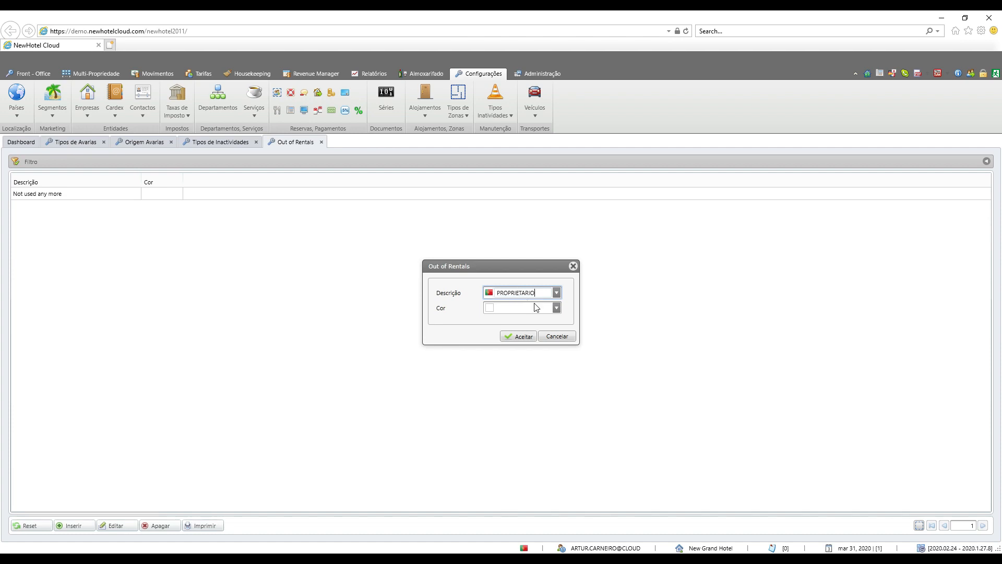
pyautogui.click(558, 309)
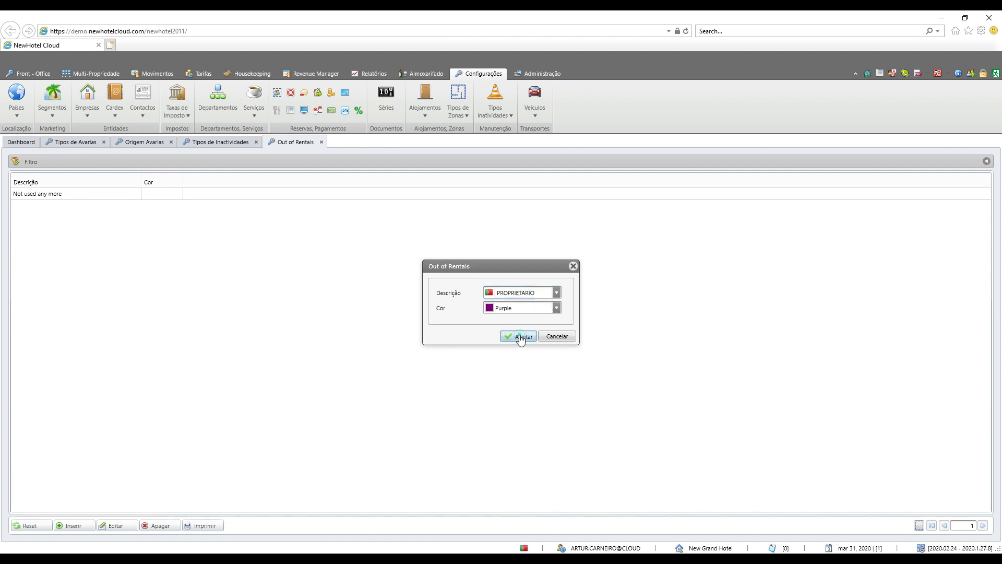
pyautogui.click(519, 335)
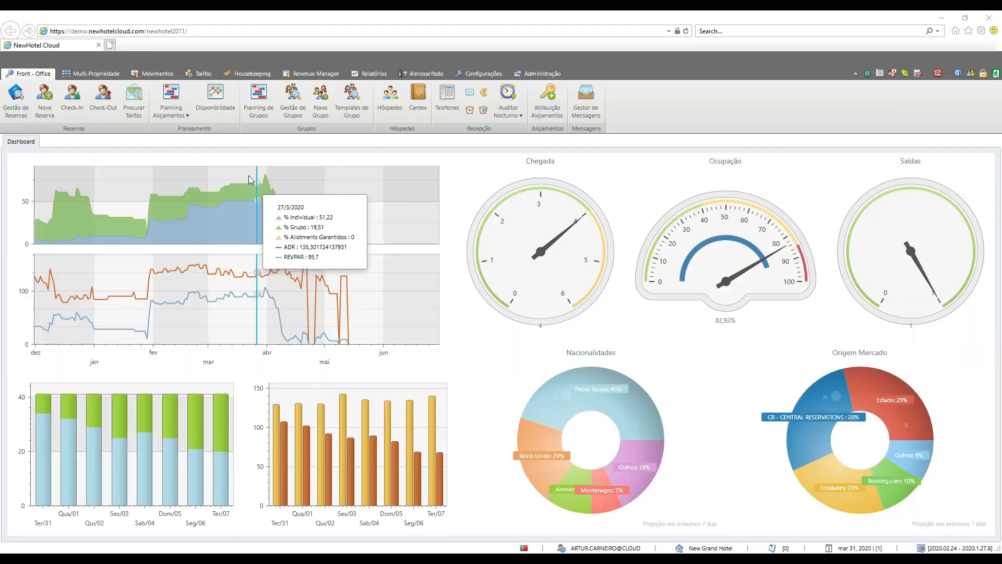
# Step: Open the housekeeping list of room inactivities and look through the rooms on both pages
pyautogui.click(241, 77)
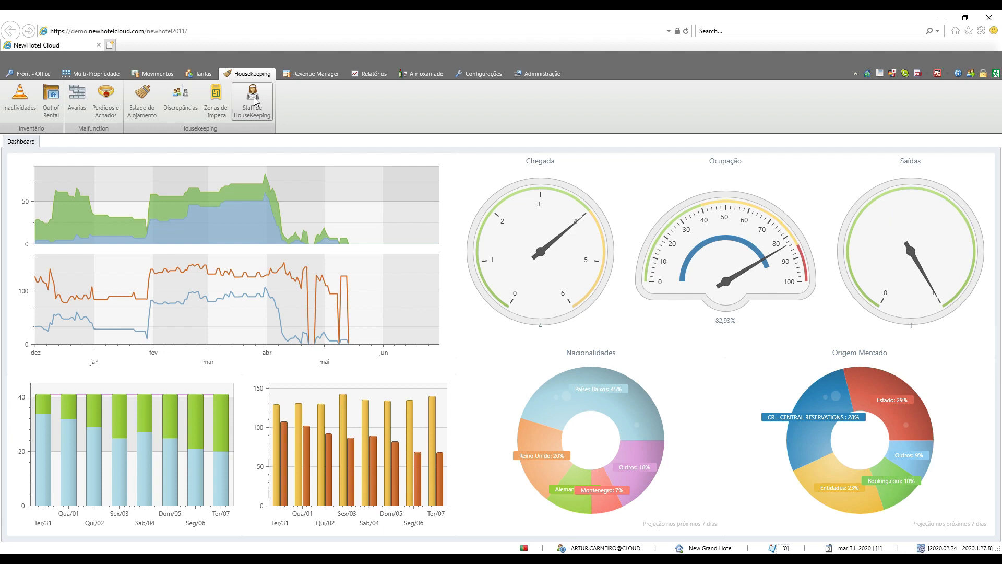
pyautogui.click(26, 111)
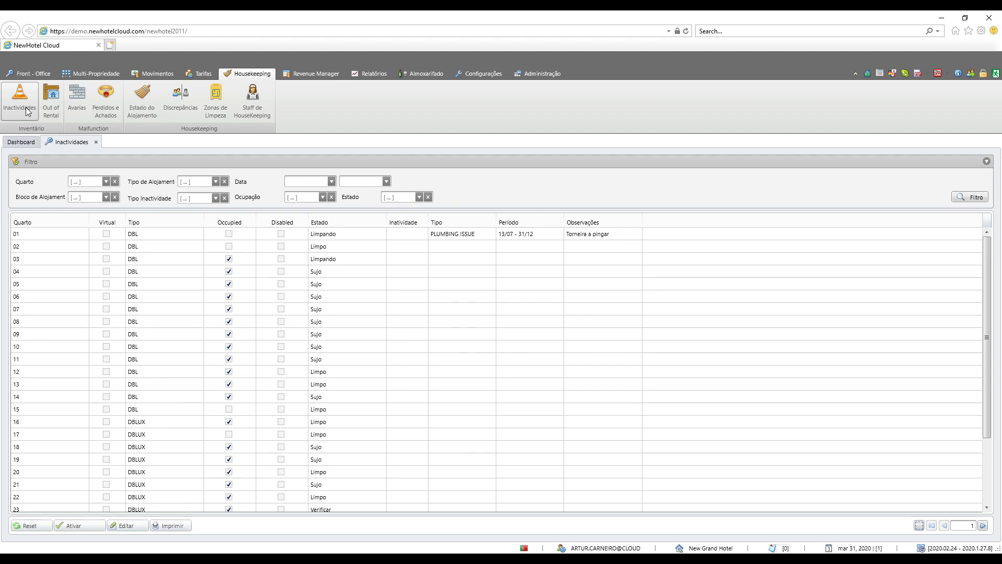
pyautogui.scroll(-1, 201, 282)
pyautogui.scroll(-2, 201, 283)
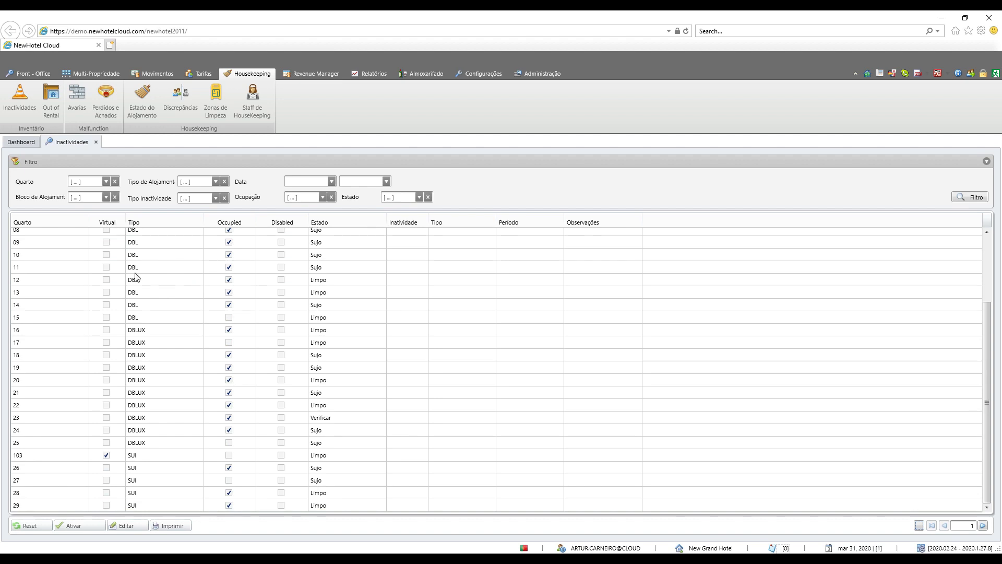
pyautogui.click(979, 526)
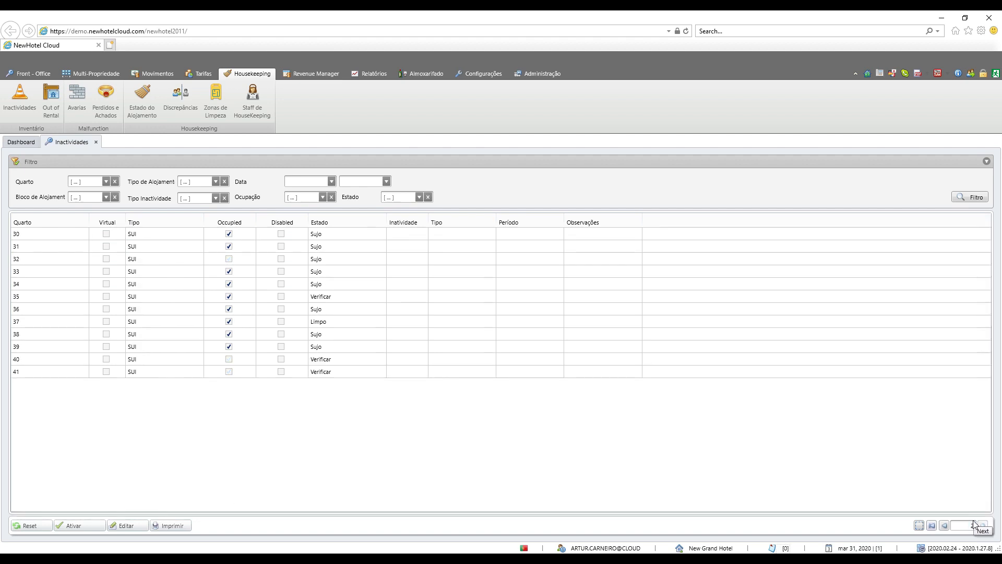
pyautogui.click(943, 525)
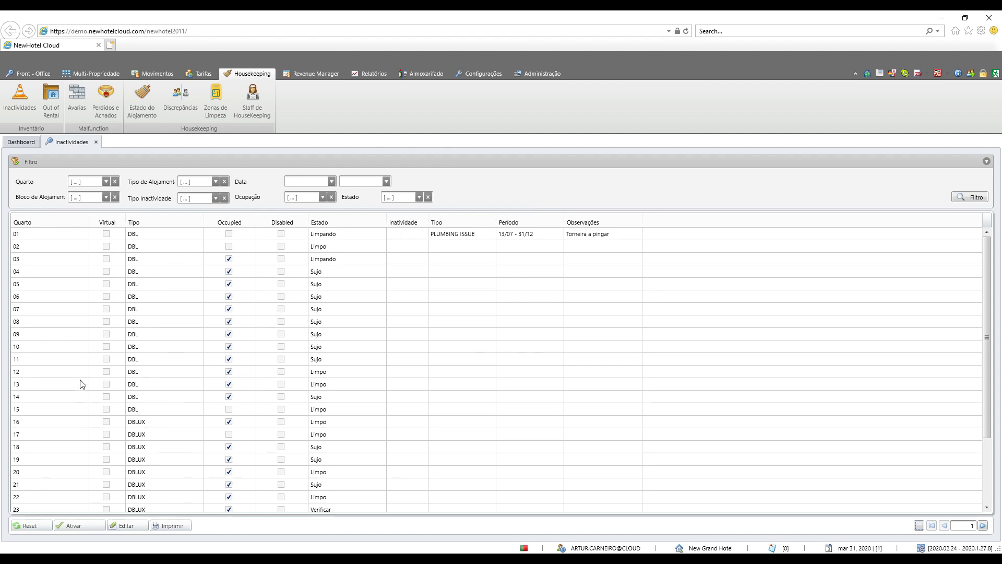
# Step: Start a new inactivity for room 20 that affects bookings, running from 1/6/2020 to 8/6/2020
pyautogui.doubleClick(47, 472)
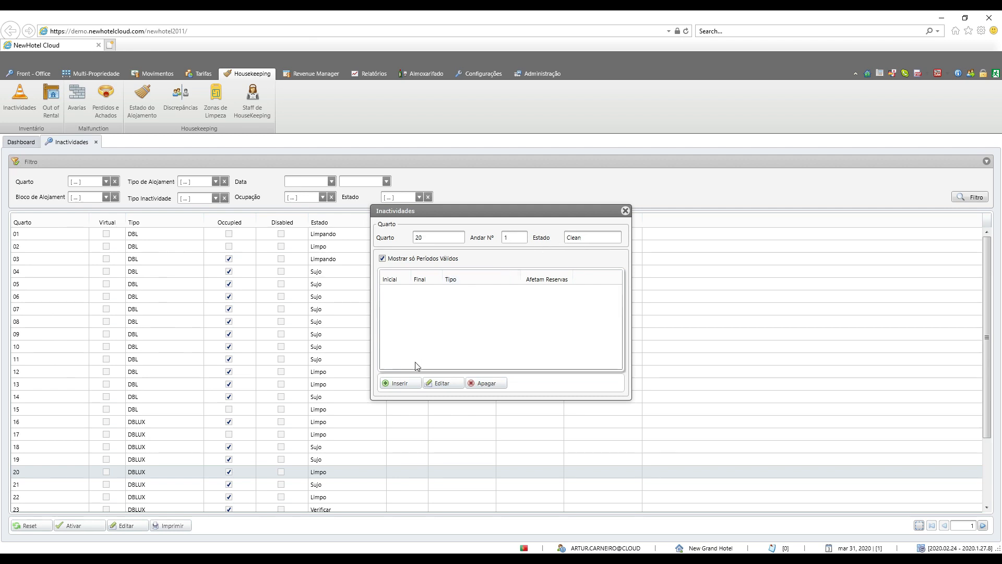
pyautogui.click(408, 384)
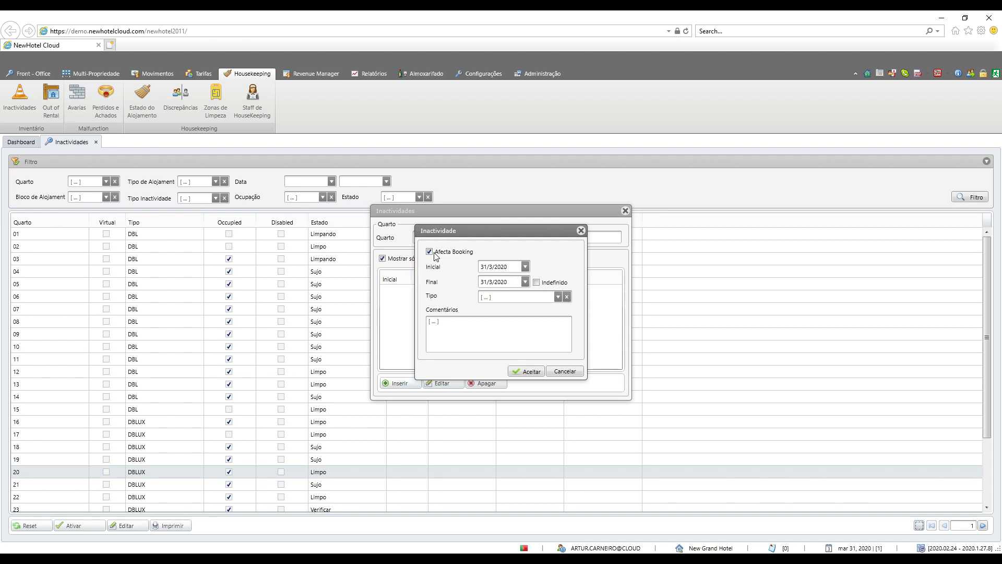
pyautogui.click(430, 252)
pyautogui.click(430, 252)
pyautogui.click(525, 267)
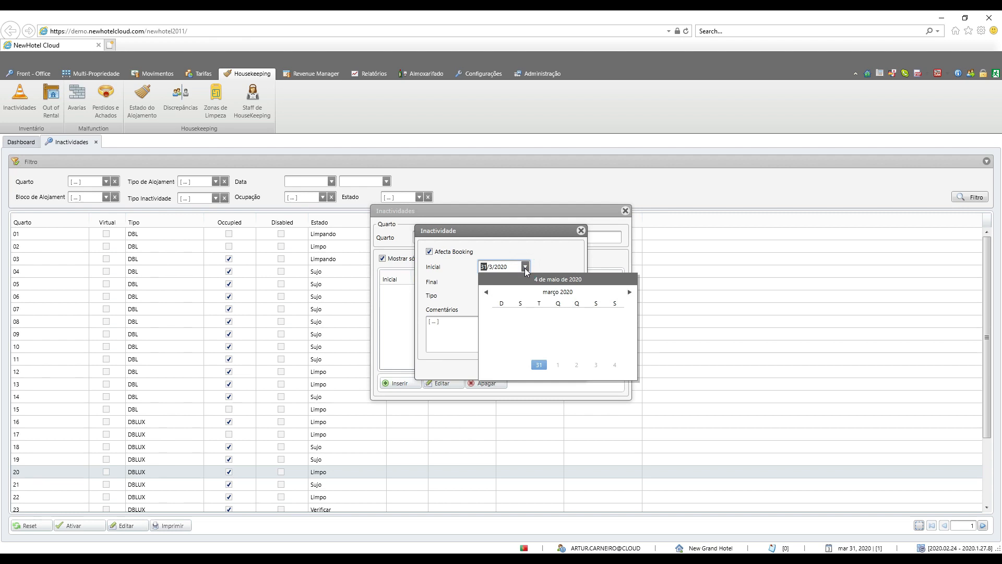
pyautogui.click(629, 292)
pyautogui.click(629, 292)
pyautogui.click(629, 292)
pyautogui.click(520, 315)
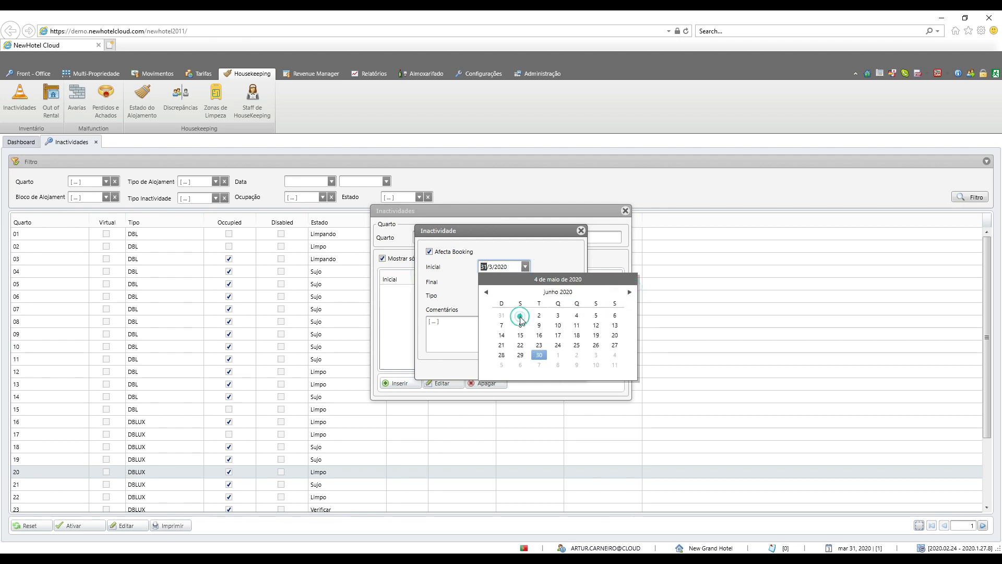
pyautogui.click(525, 282)
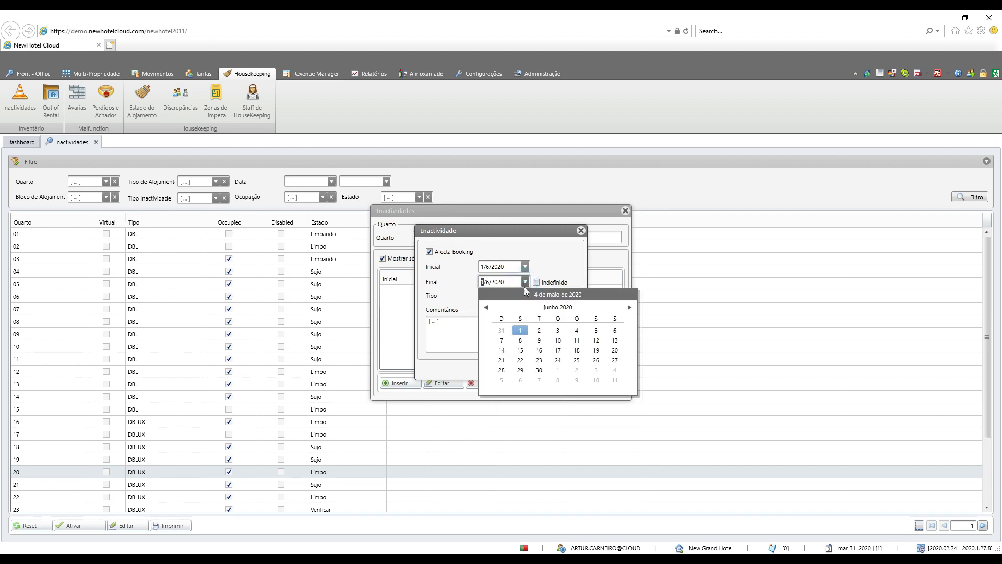
pyautogui.click(522, 342)
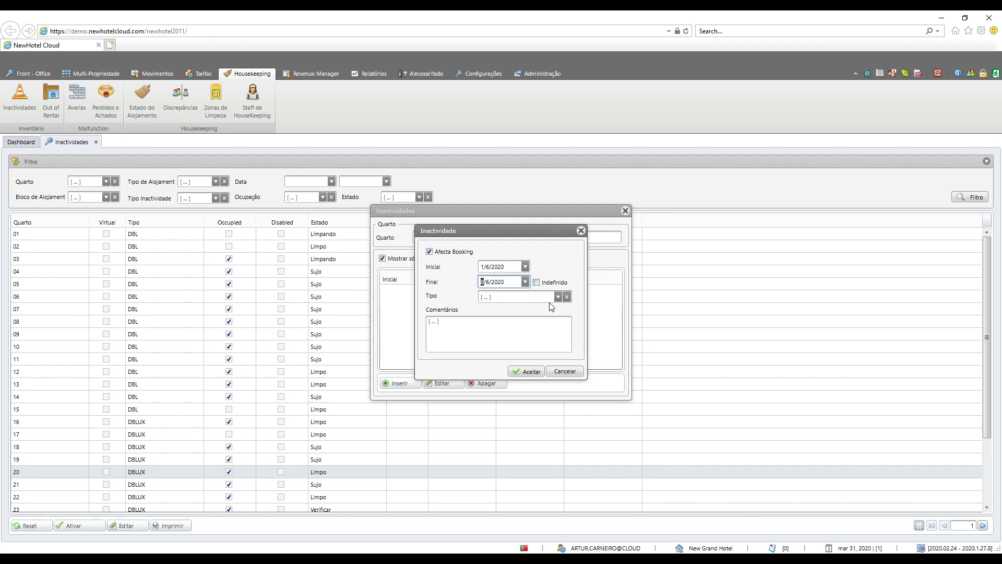
# Step: Assign the type OBRAS and the comment "remodelação" to room 20's inactivity and save it
pyautogui.click(558, 297)
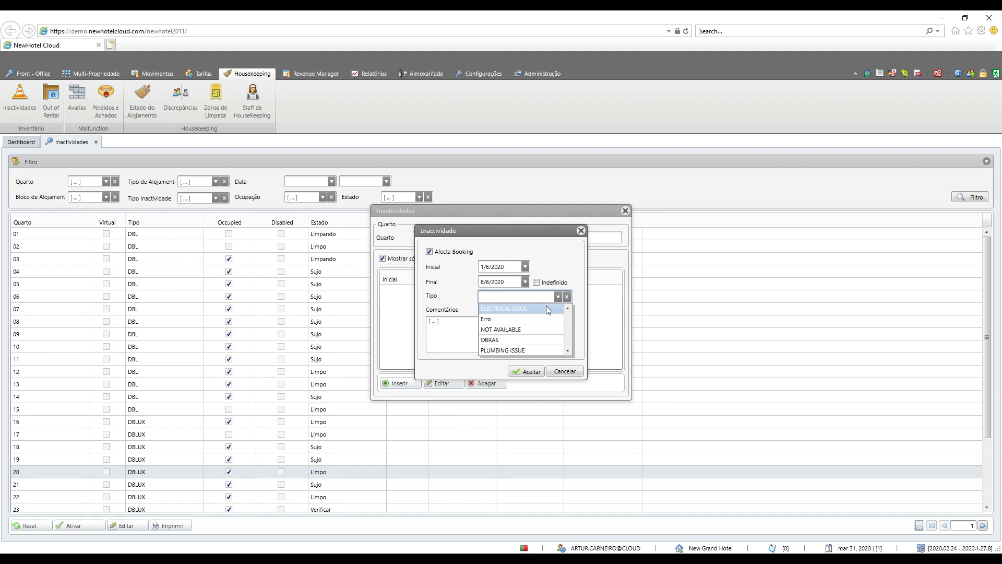
pyautogui.click(532, 338)
pyautogui.click(489, 332)
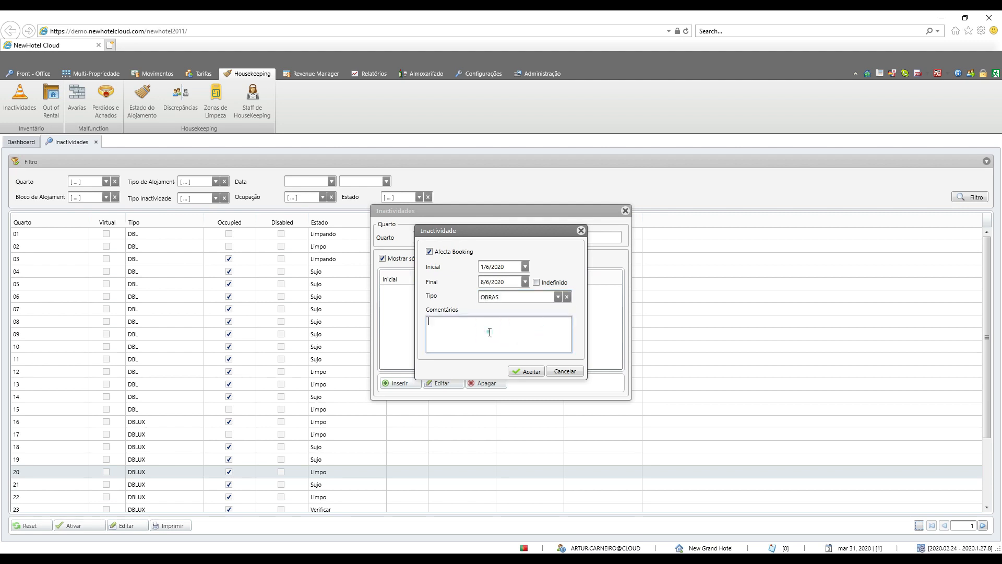
pyautogui.write('remodelação')
pyautogui.click(527, 371)
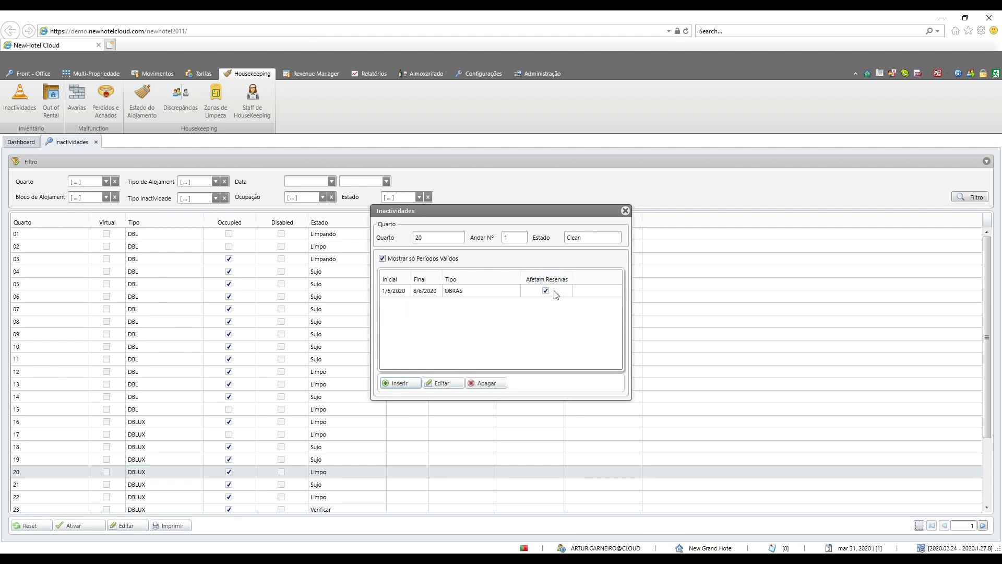
# Step: Check room 20's inactivities with and without the valid-periods restriction, close them and refresh the room list
pyautogui.click(383, 260)
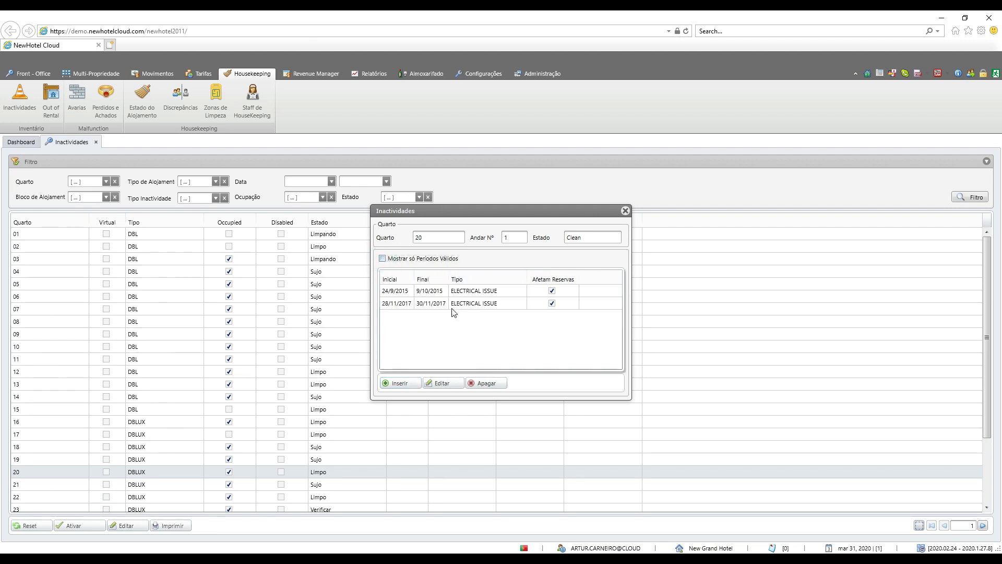
pyautogui.click(383, 259)
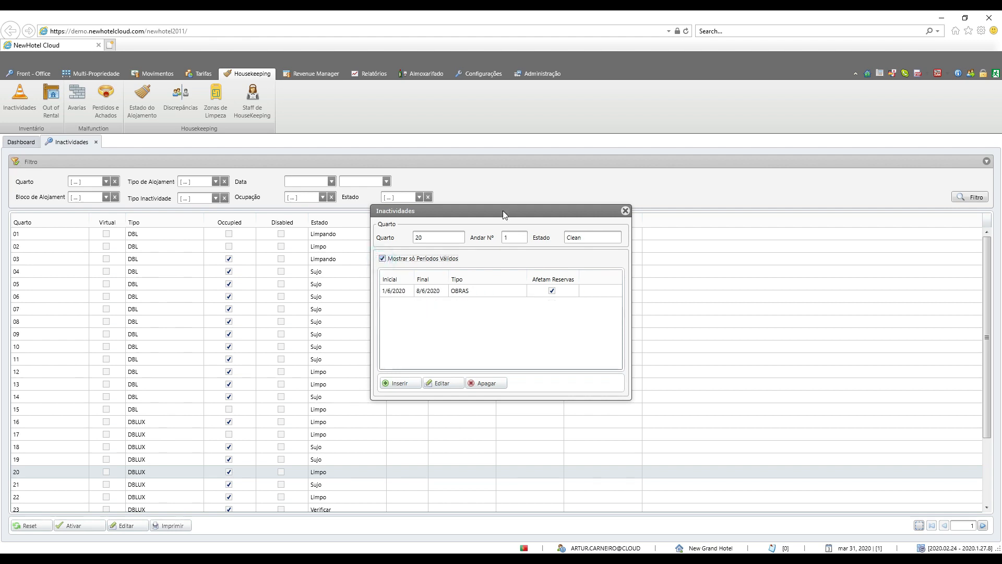
pyautogui.click(625, 211)
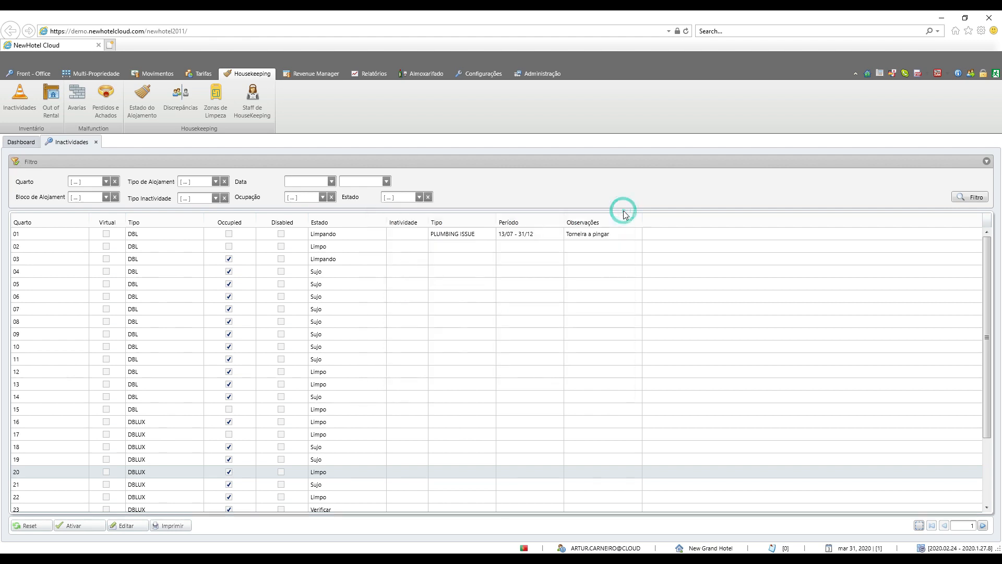
pyautogui.click(968, 200)
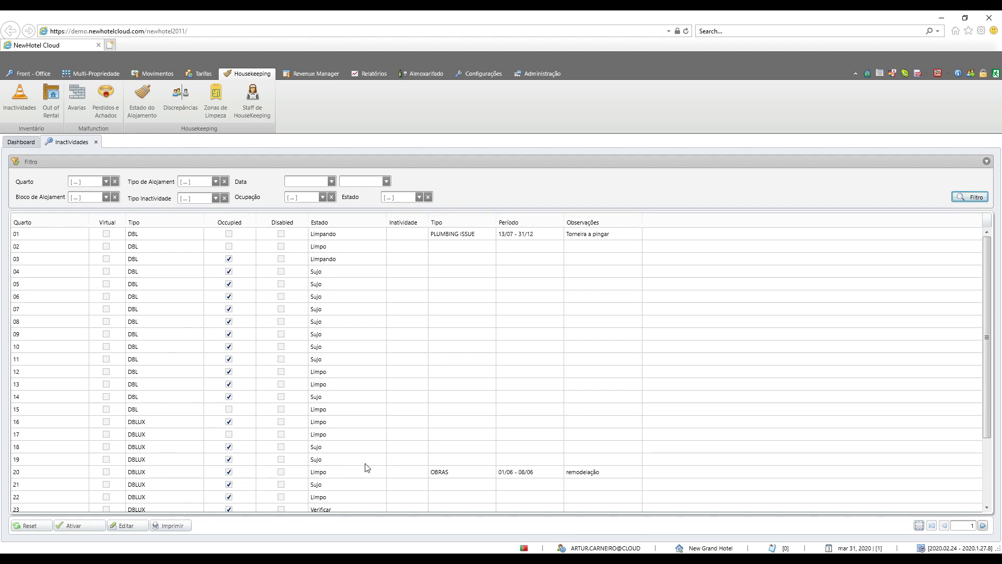
# Step: Activate room 20 to end its OBRAS inactivity and refresh the room list
pyautogui.click(451, 476)
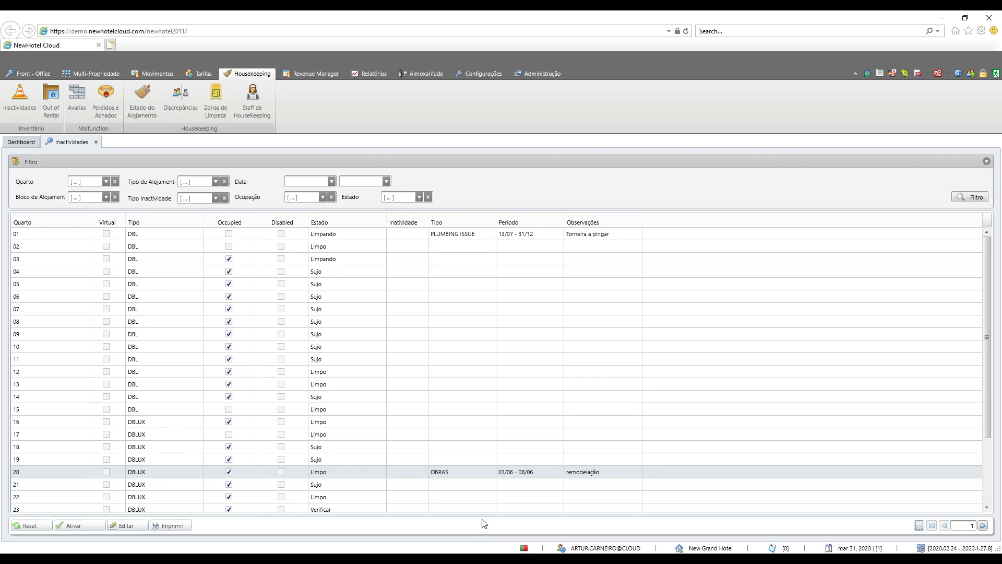
pyautogui.click(86, 528)
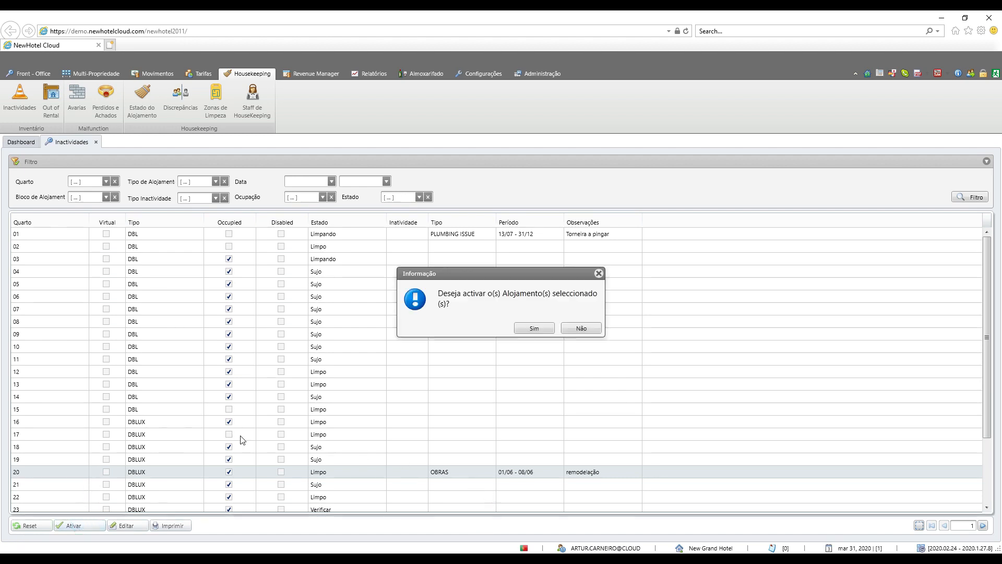
pyautogui.click(534, 328)
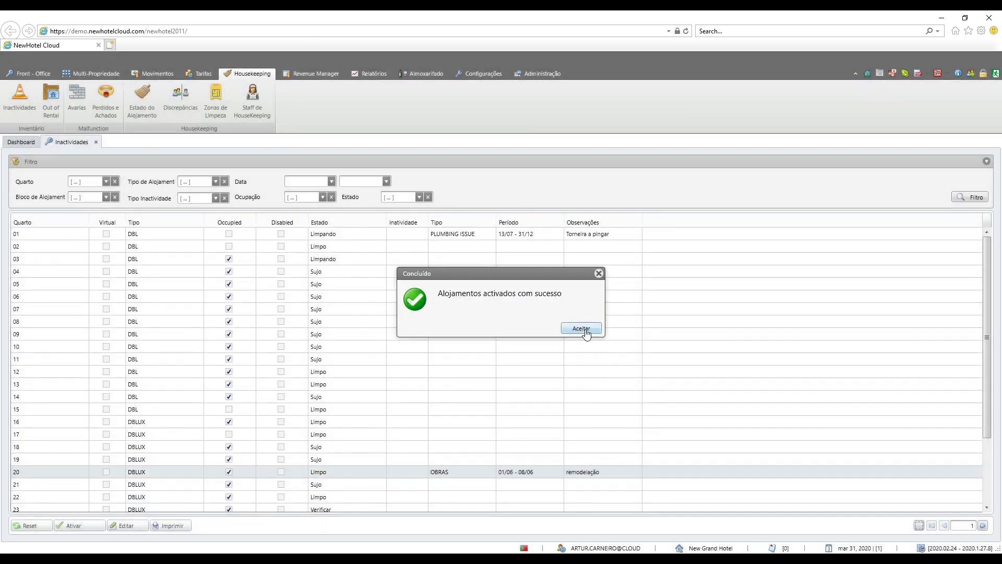
pyautogui.click(581, 329)
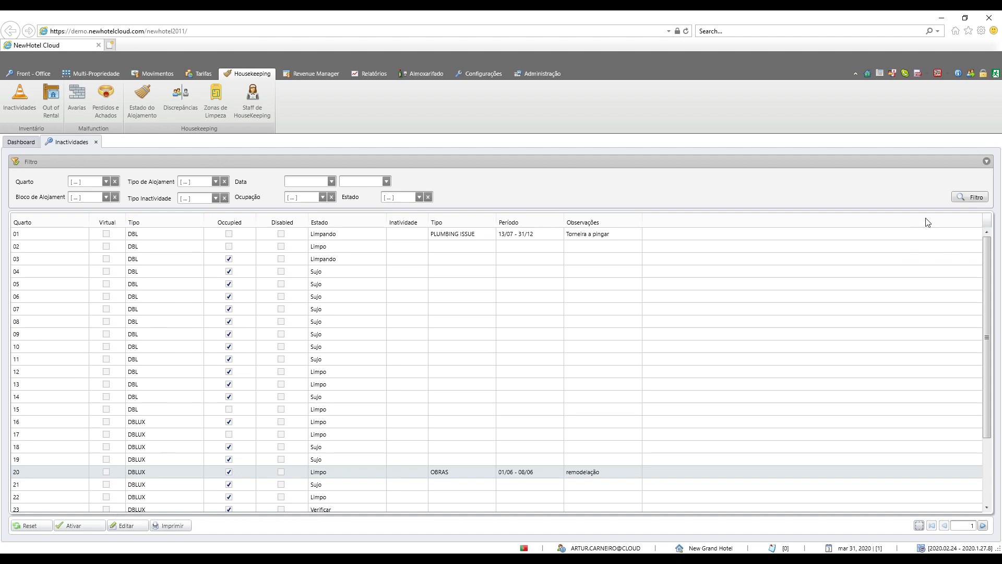
pyautogui.click(956, 198)
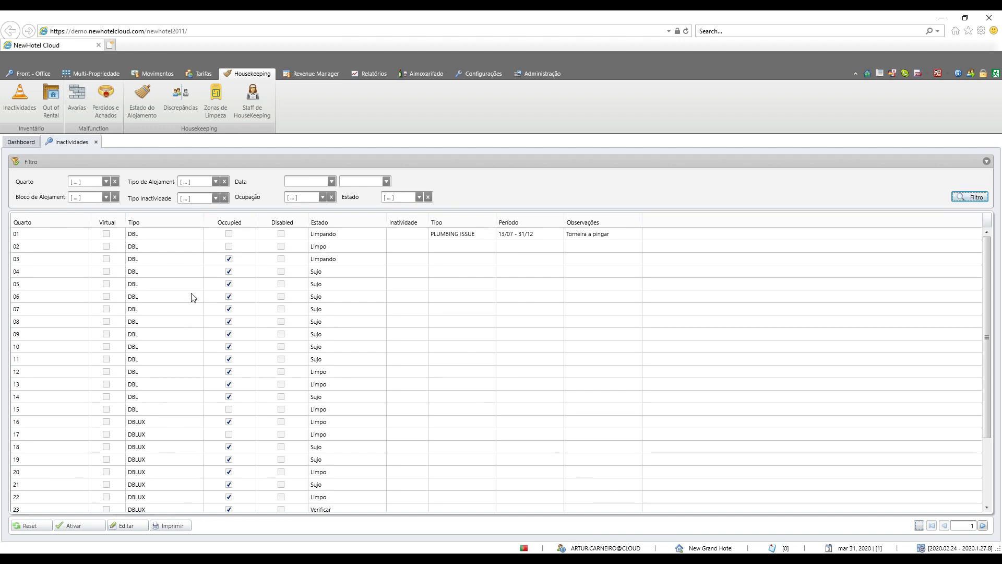
# Step: In the room planning, add an OBRAS inactivity to room DBLUX 20 from 12/4/2020 to 14/4/2020
pyautogui.click(26, 76)
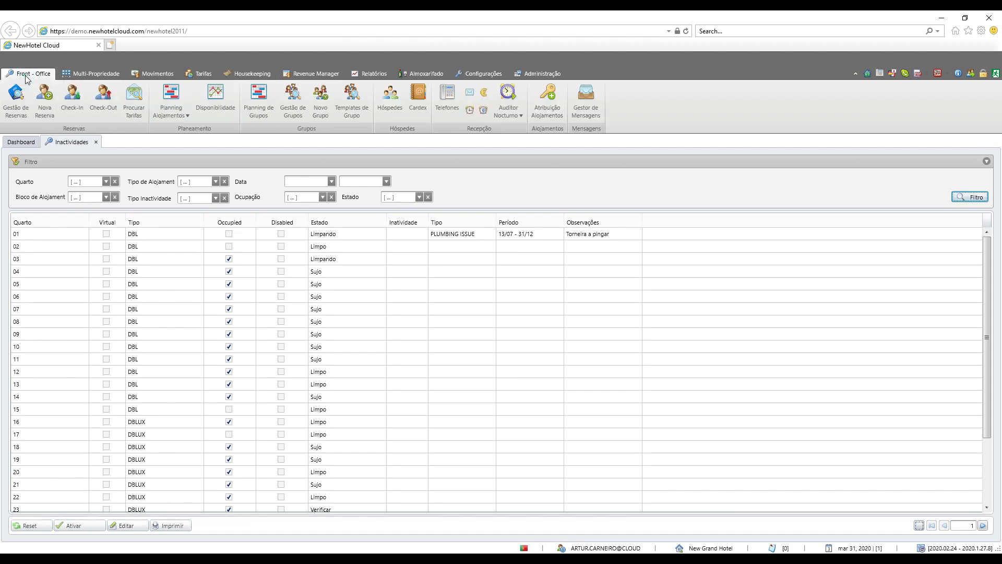
pyautogui.click(162, 98)
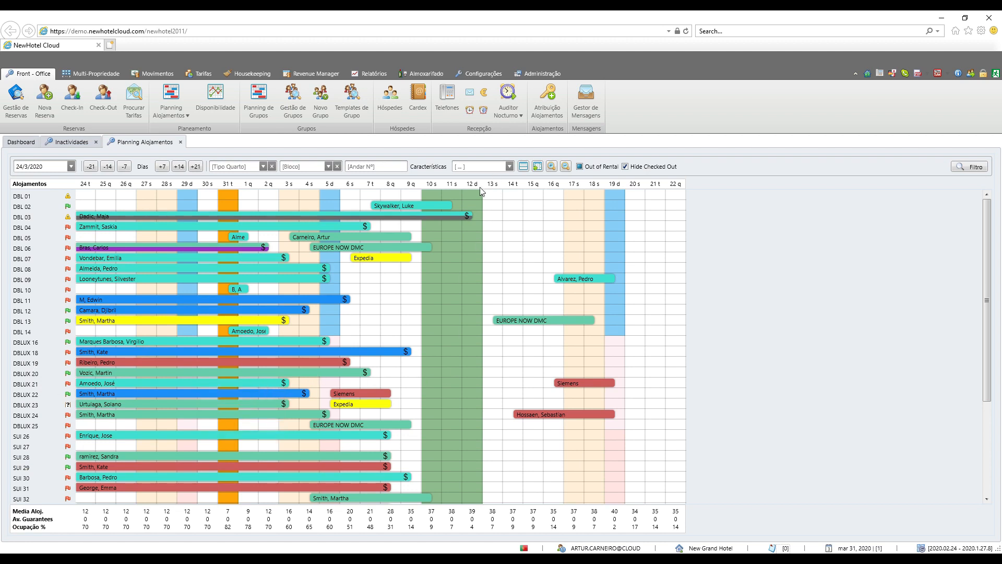
pyautogui.rightClick(469, 376)
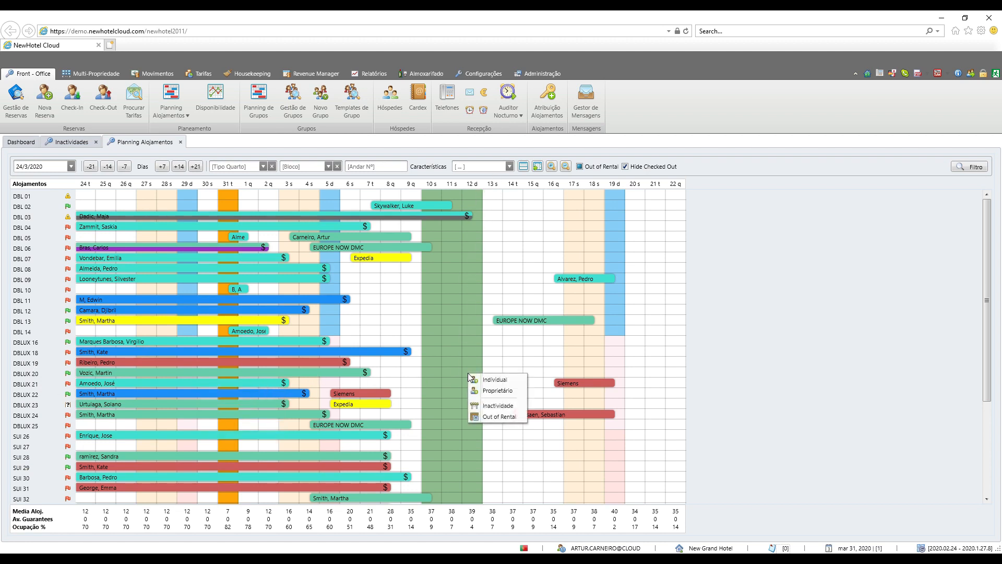
pyautogui.click(489, 405)
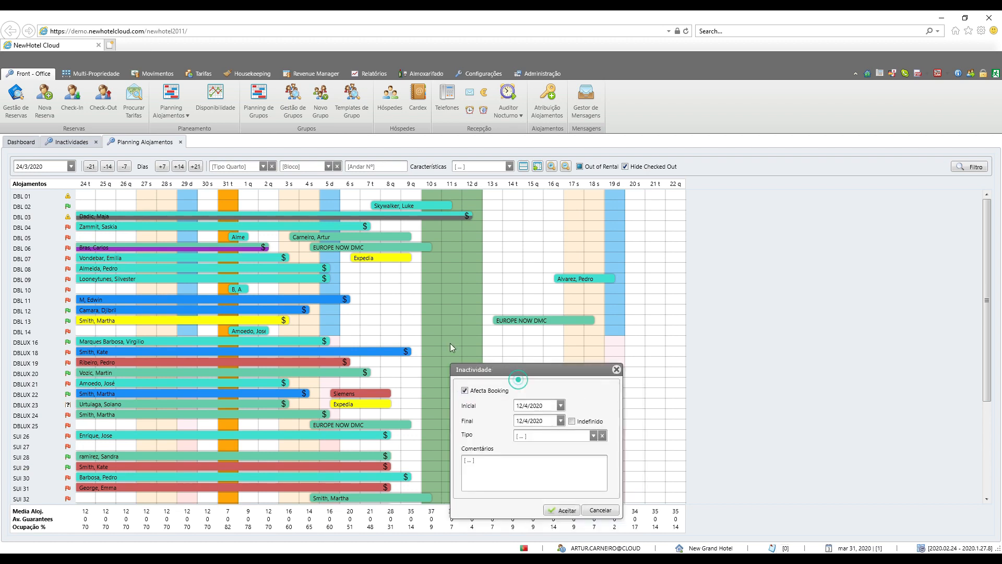
pyautogui.moveTo(501, 370); pyautogui.dragTo(358, 264)
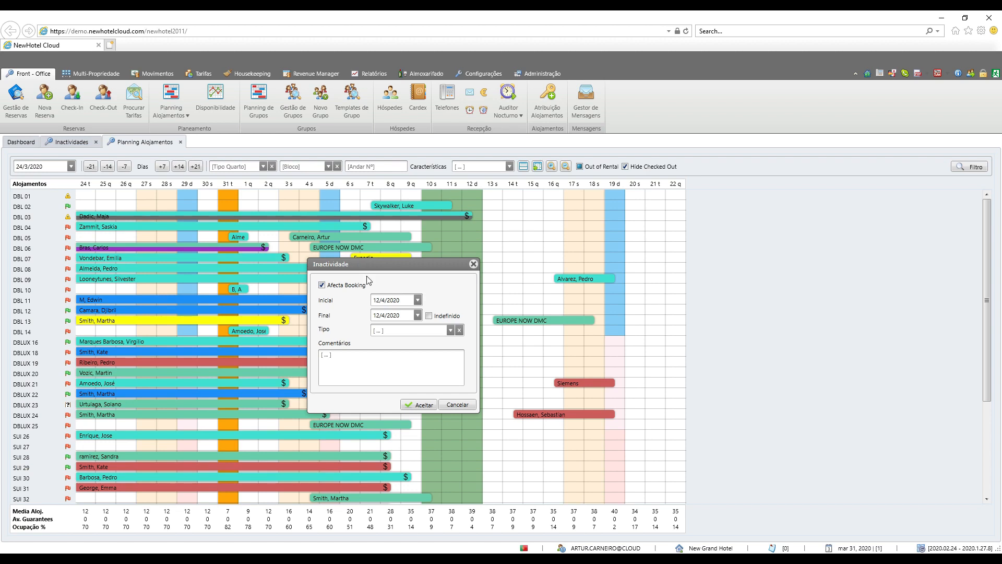
pyautogui.click(418, 315)
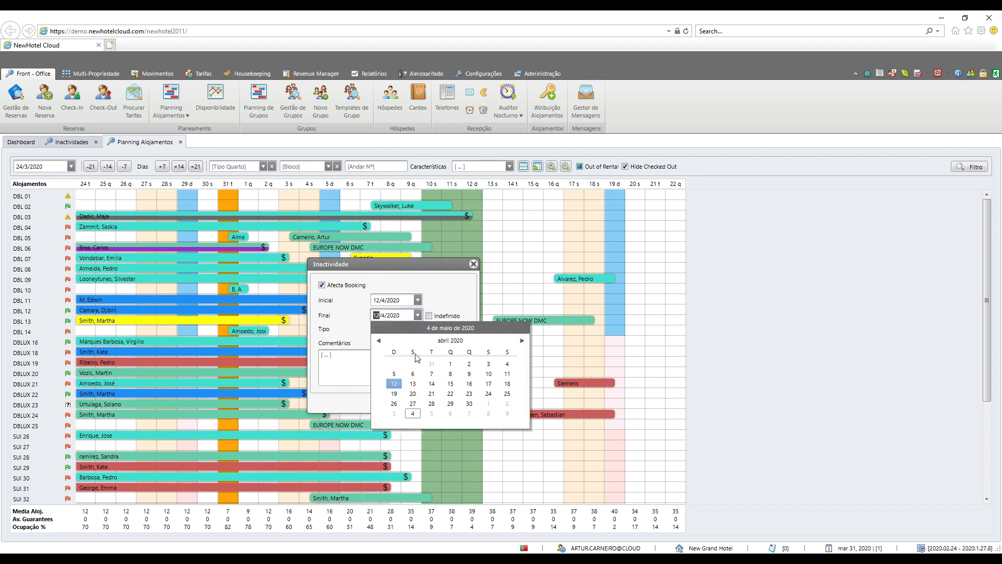
pyautogui.click(431, 384)
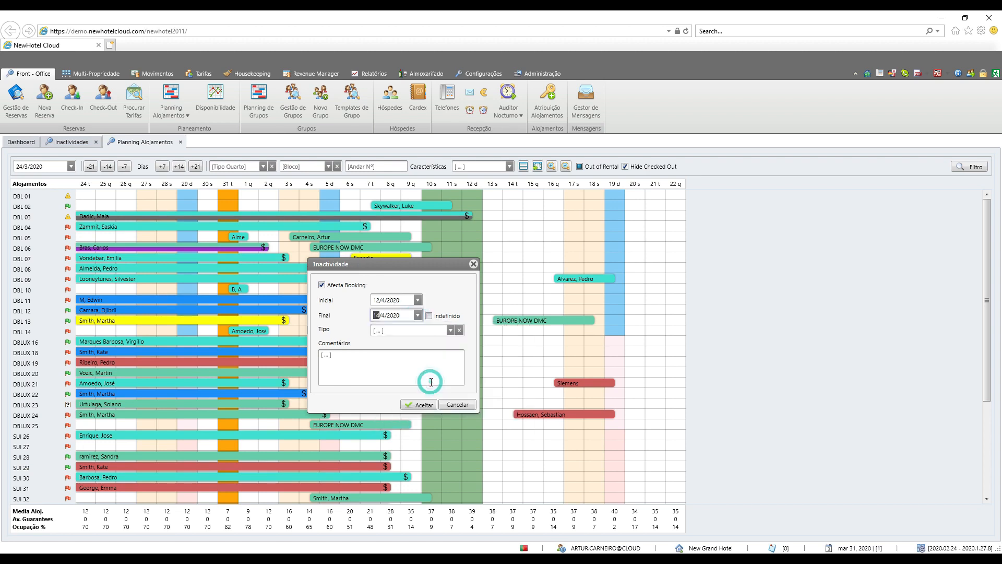
pyautogui.click(450, 330)
pyautogui.click(421, 373)
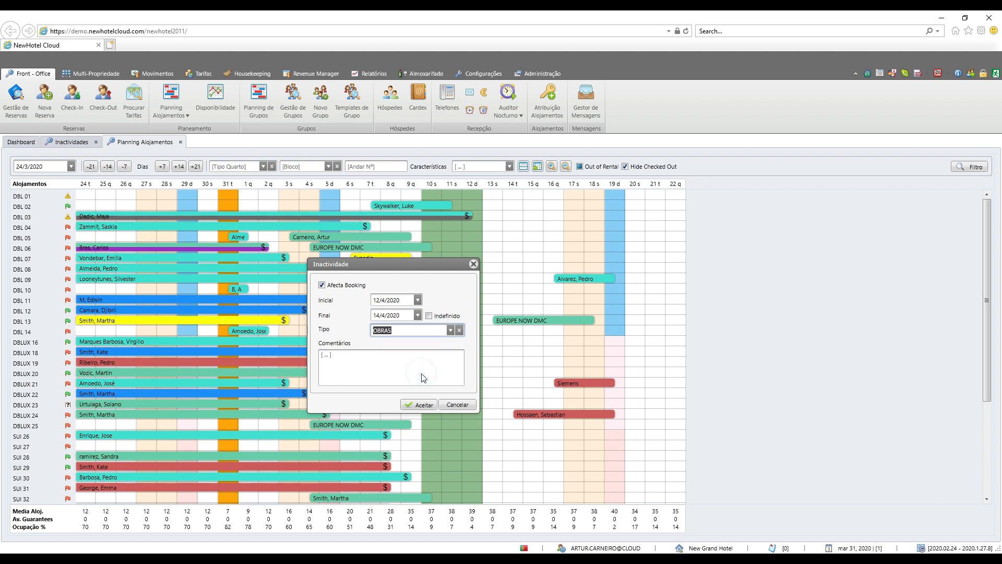
pyautogui.click(422, 405)
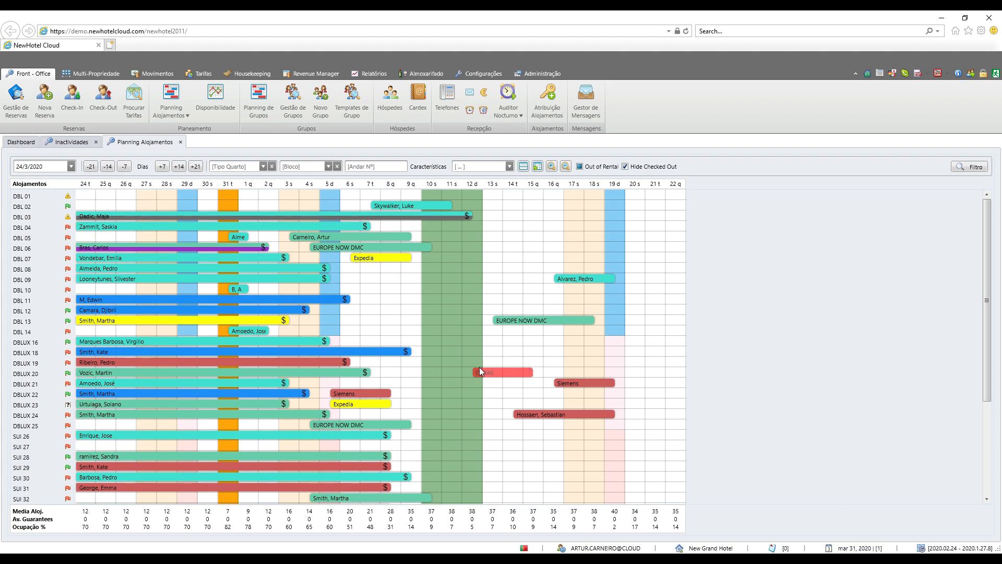
pyautogui.moveTo(483, 377)
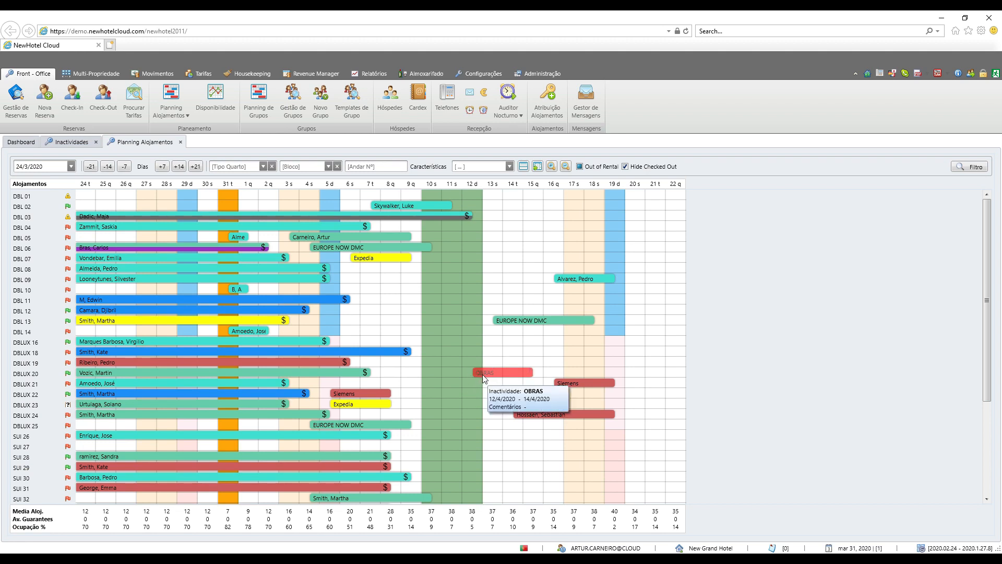
# Step: Generate the print report of the room inactivities list and look through it at full window size
pyautogui.click(66, 142)
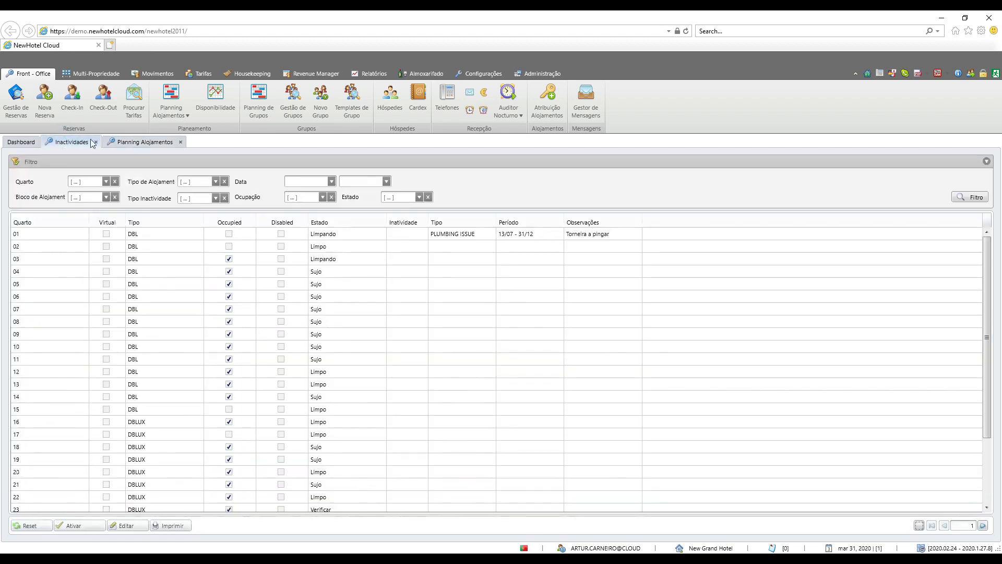
pyautogui.click(131, 142)
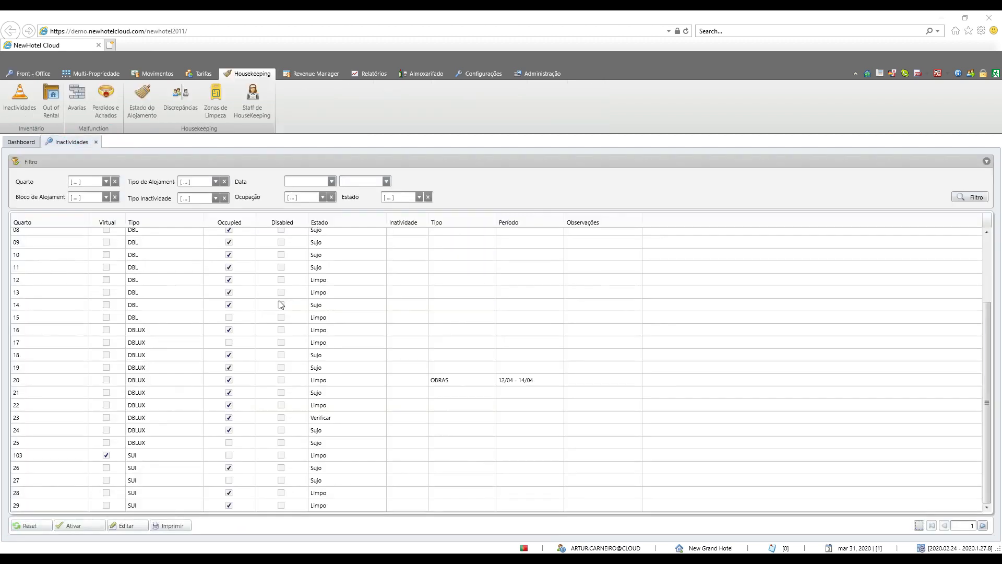
pyautogui.click(182, 526)
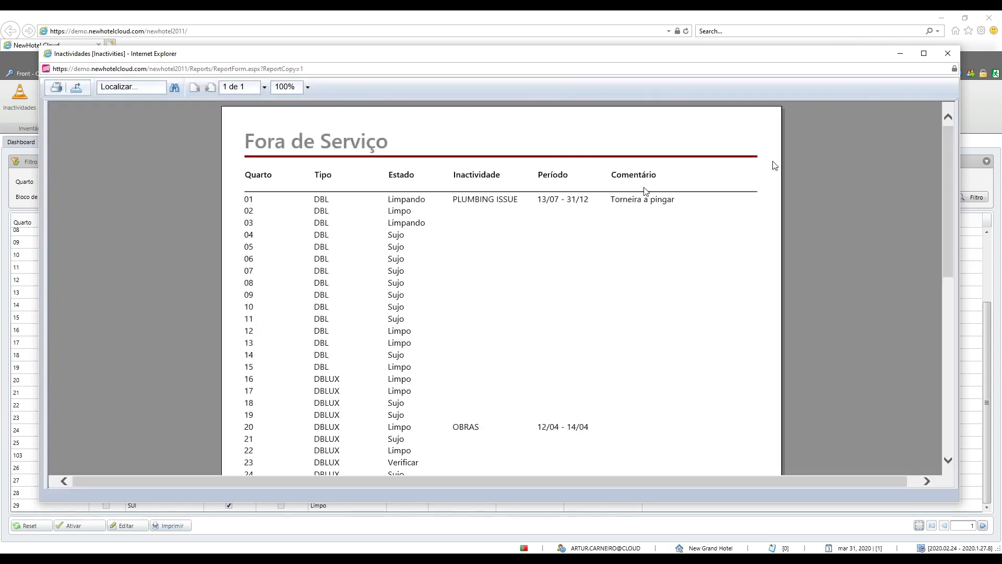
pyautogui.click(923, 53)
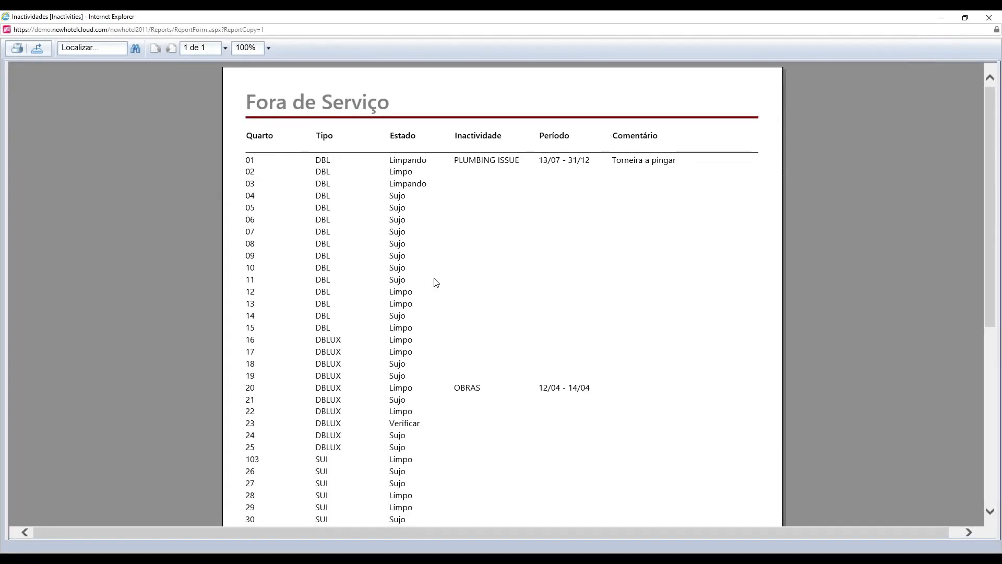
pyautogui.scroll(-6, 437, 285)
pyautogui.scroll(6, 437, 285)
pyautogui.scroll(-3, 532, 301)
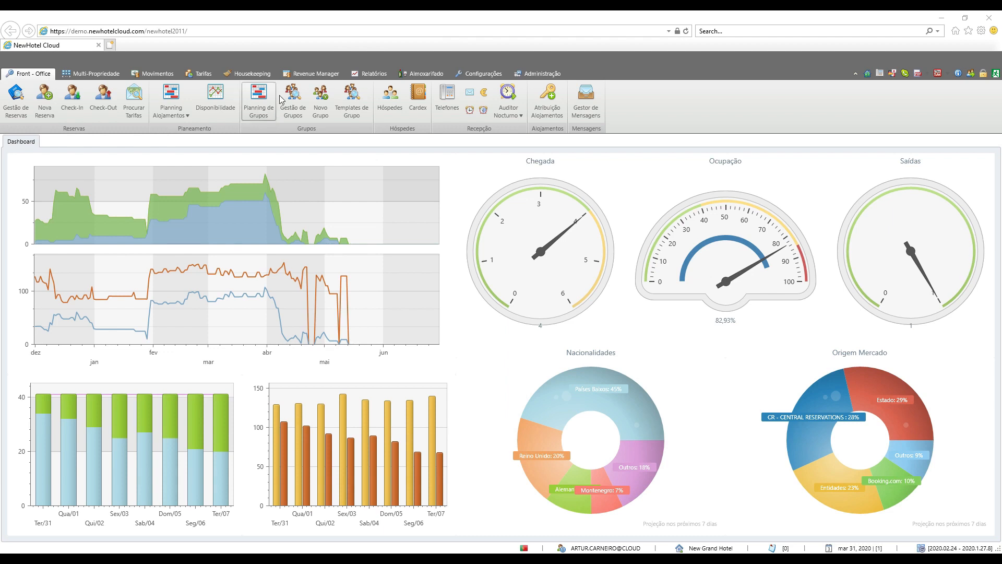
# Step: Open the housekeeping list of Out of Rental rooms and look through its rooms
pyautogui.click(252, 74)
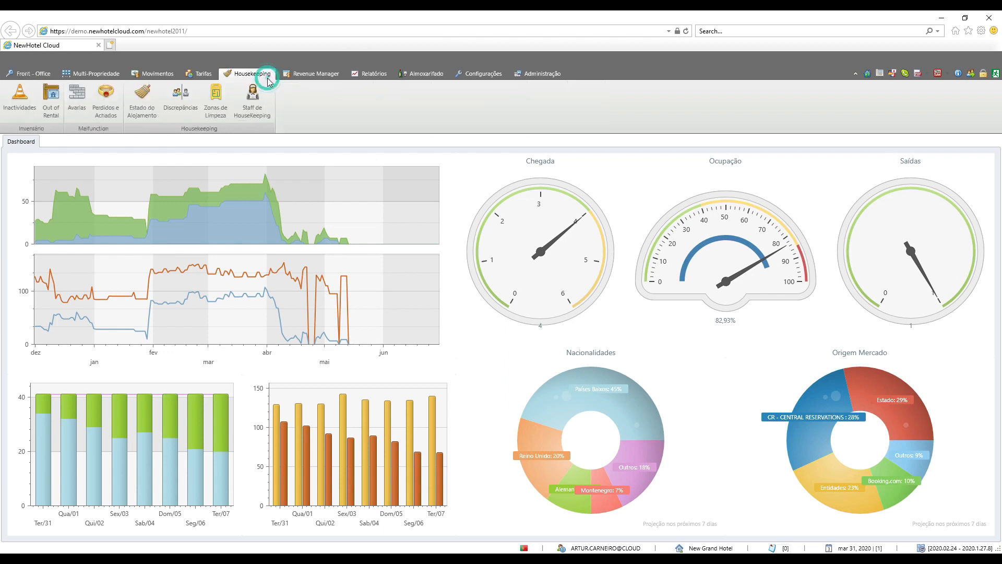
pyautogui.click(51, 105)
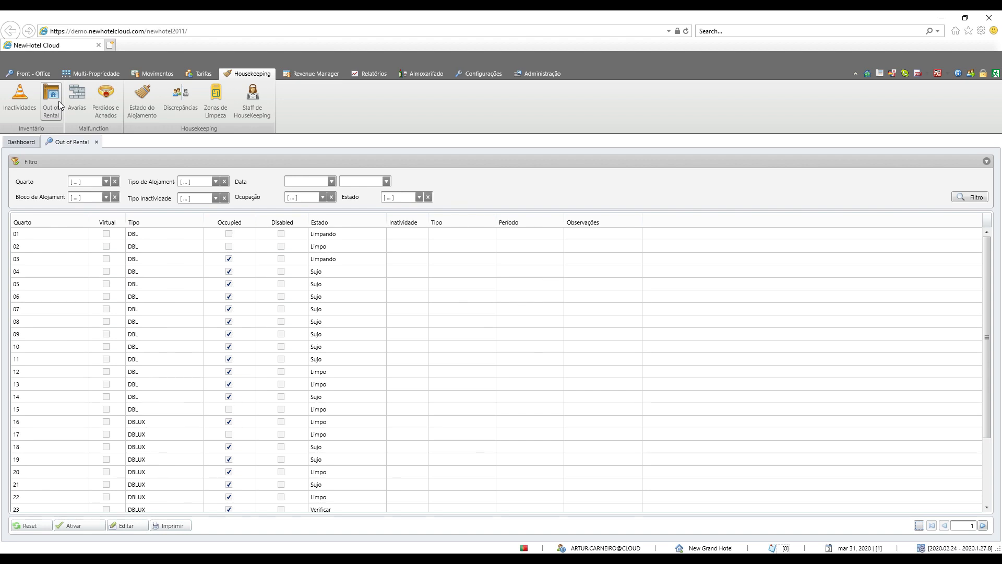
pyautogui.scroll(-1, 90, 412)
pyautogui.scroll(-3, 90, 413)
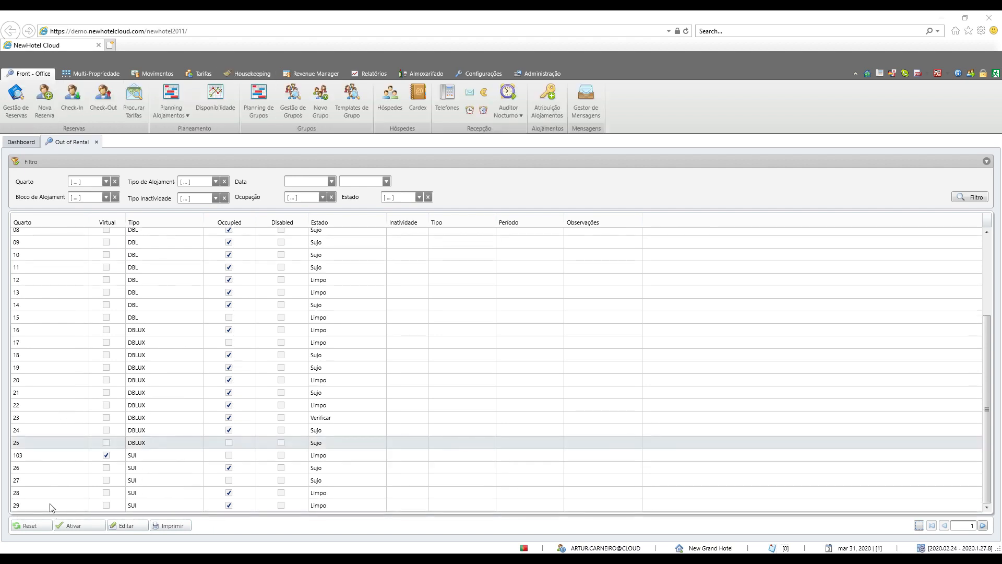
# Step: Start a new Out of Rental period for room 29 running from 1/5/2020 to 30/6/2020
pyautogui.doubleClick(50, 506)
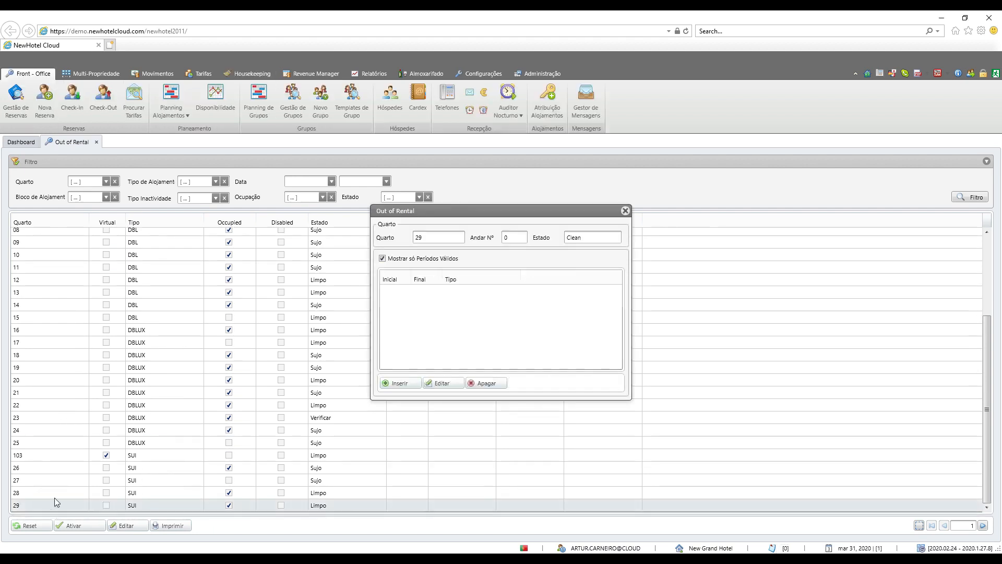
pyautogui.click(410, 383)
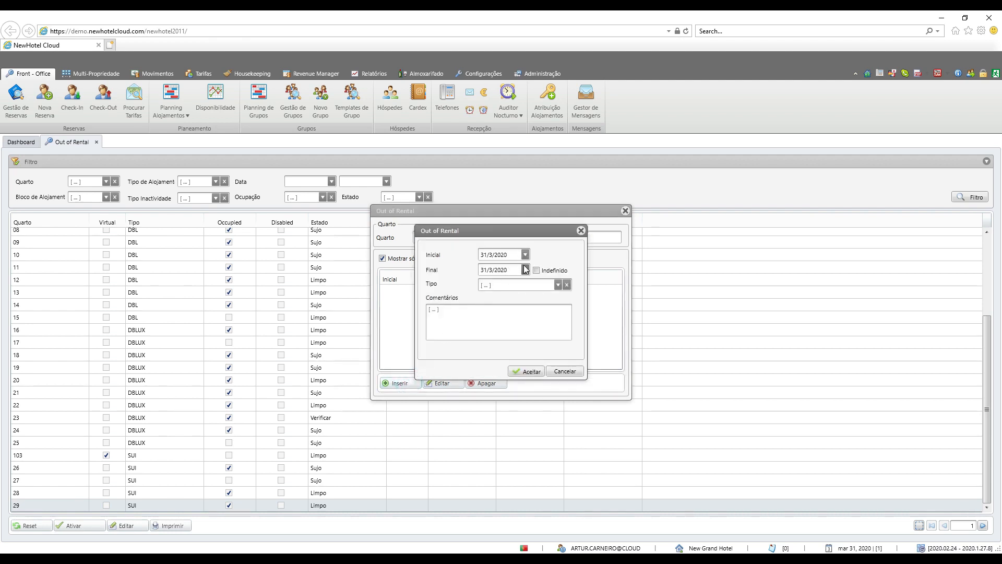
pyautogui.click(525, 254)
pyautogui.click(628, 282)
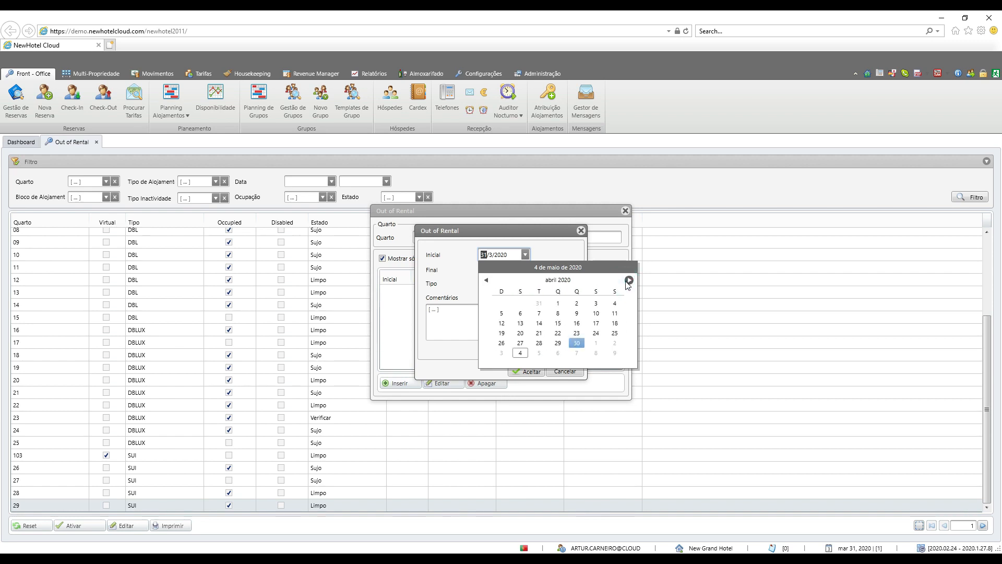
pyautogui.click(595, 343)
# Step: Give the period the comment "proprietario" and the type PROPRIETARIO, save it, and refresh the room list
pyautogui.click(467, 307)
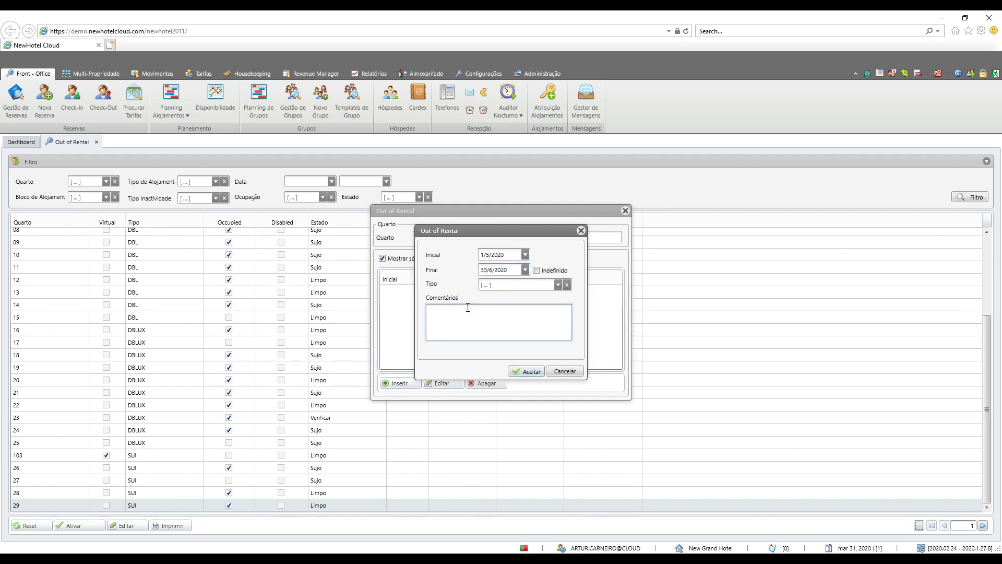
pyautogui.write('proprietario')
pyautogui.click(558, 284)
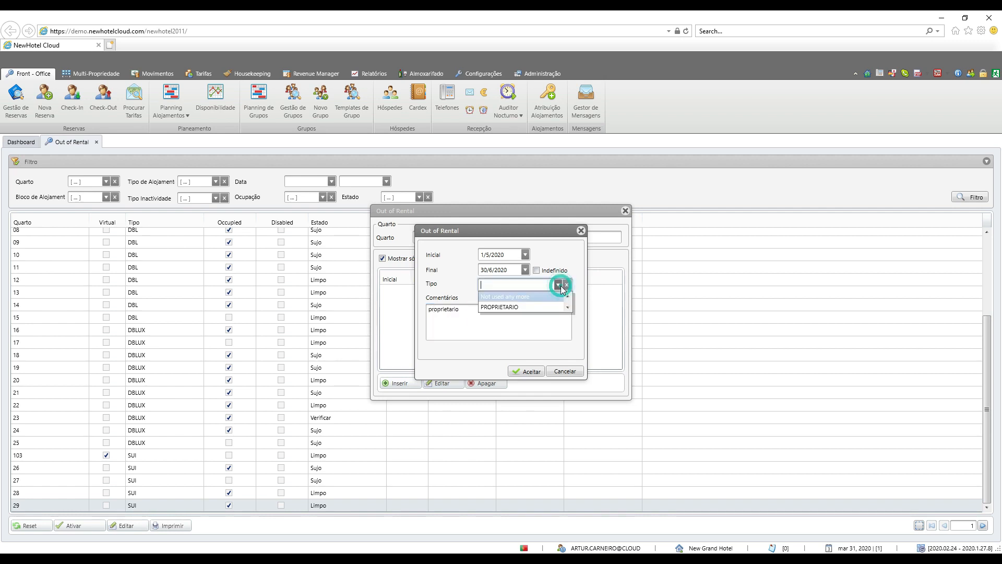
pyautogui.click(540, 308)
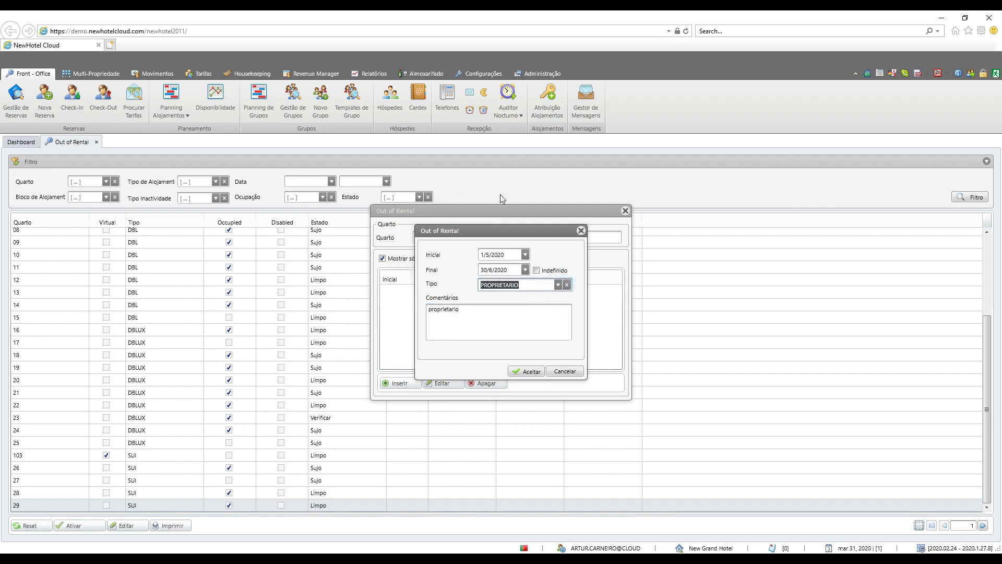
pyautogui.click(527, 371)
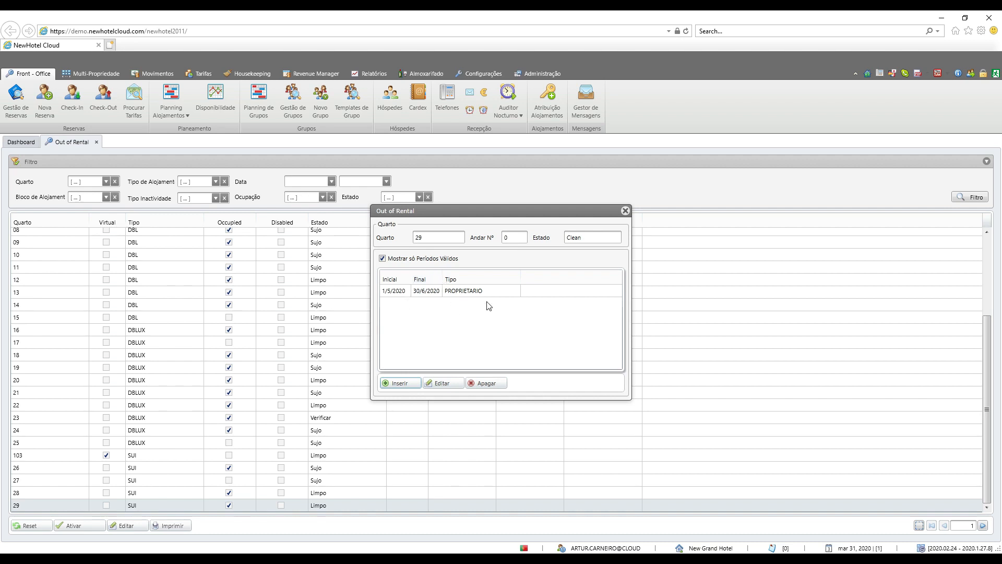
pyautogui.click(626, 211)
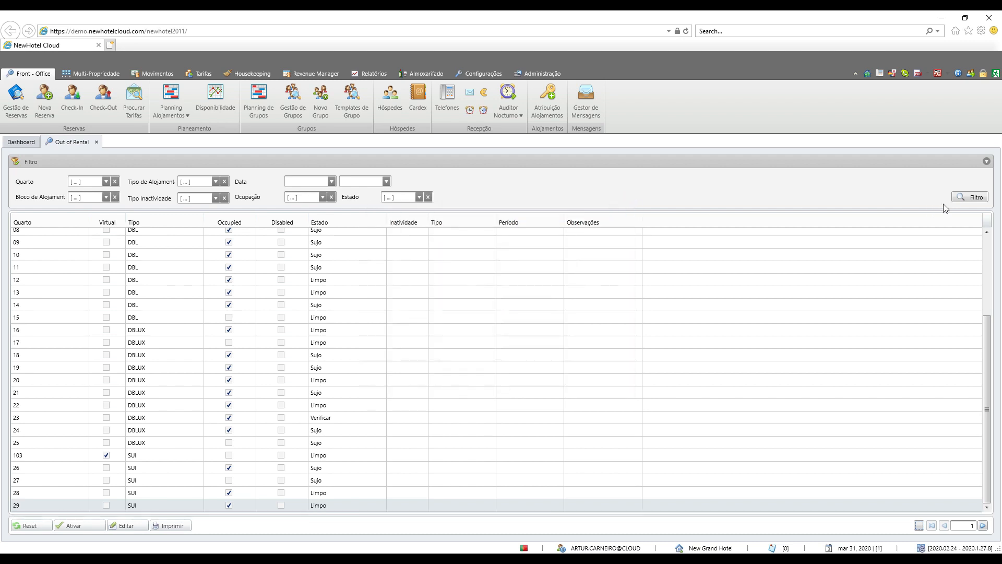
pyautogui.click(970, 196)
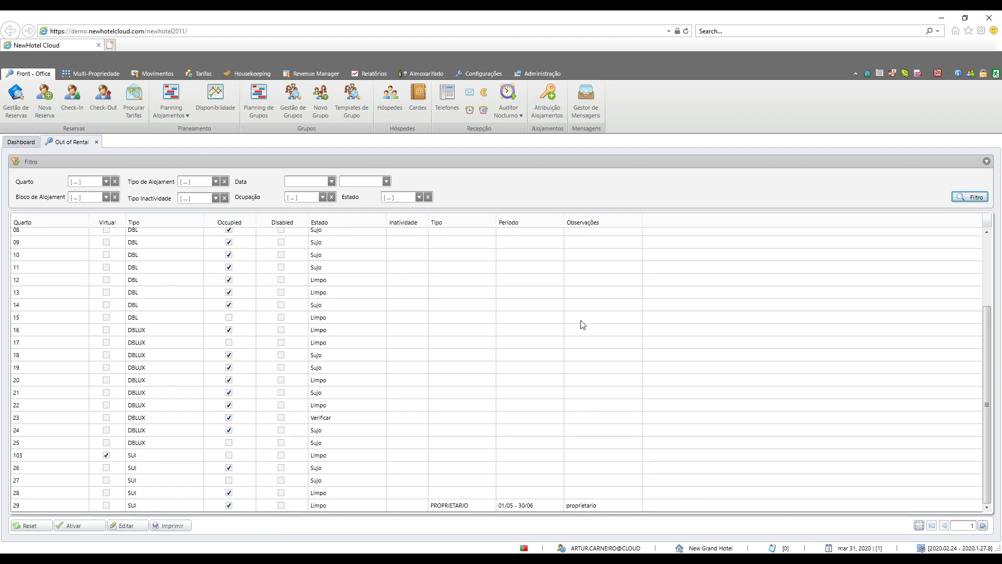
# Step: Generate the print report of the Out of Rental list and examine room 29's entry at full window size
pyautogui.click(248, 73)
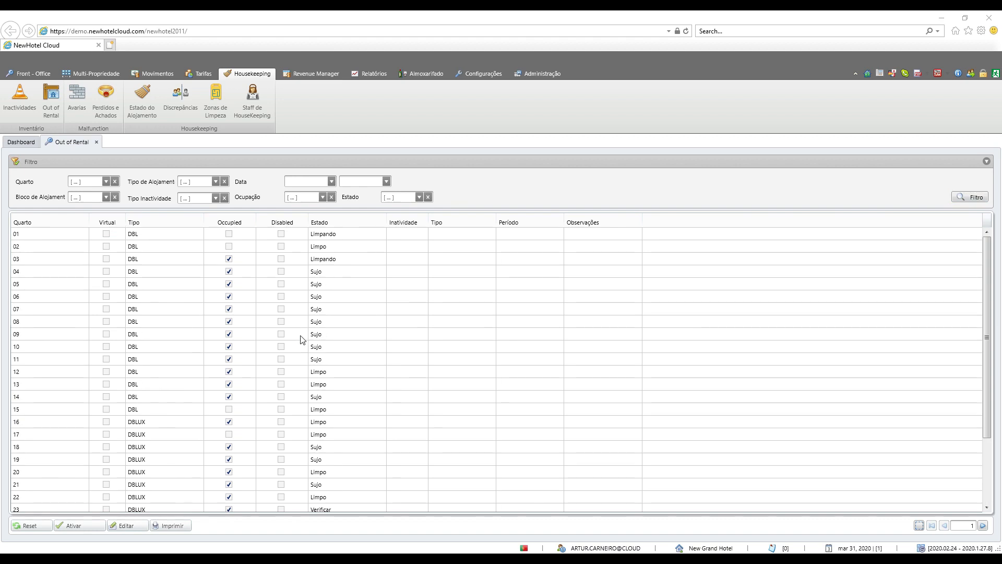
pyautogui.click(172, 525)
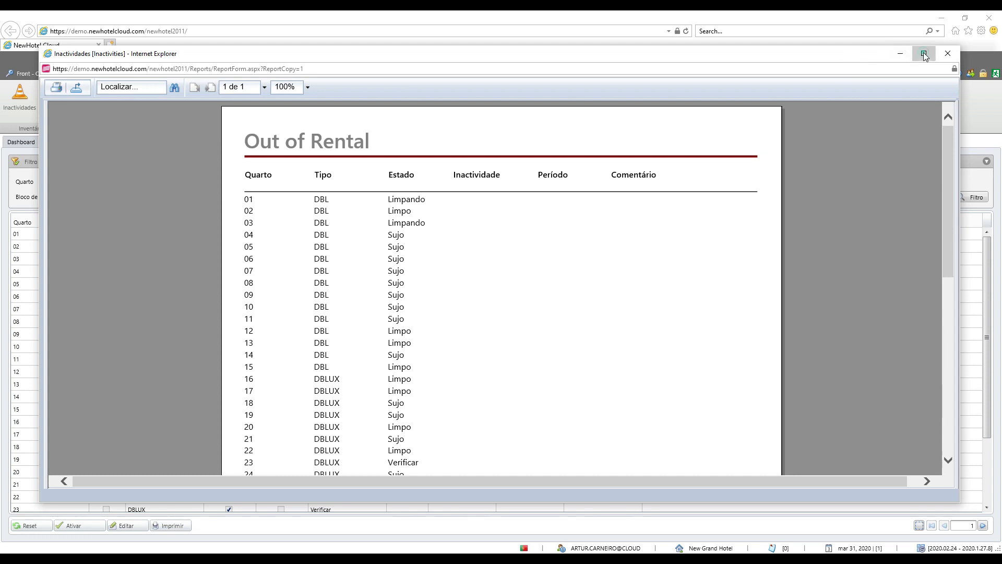
pyautogui.click(923, 54)
pyautogui.scroll(-5, 496, 225)
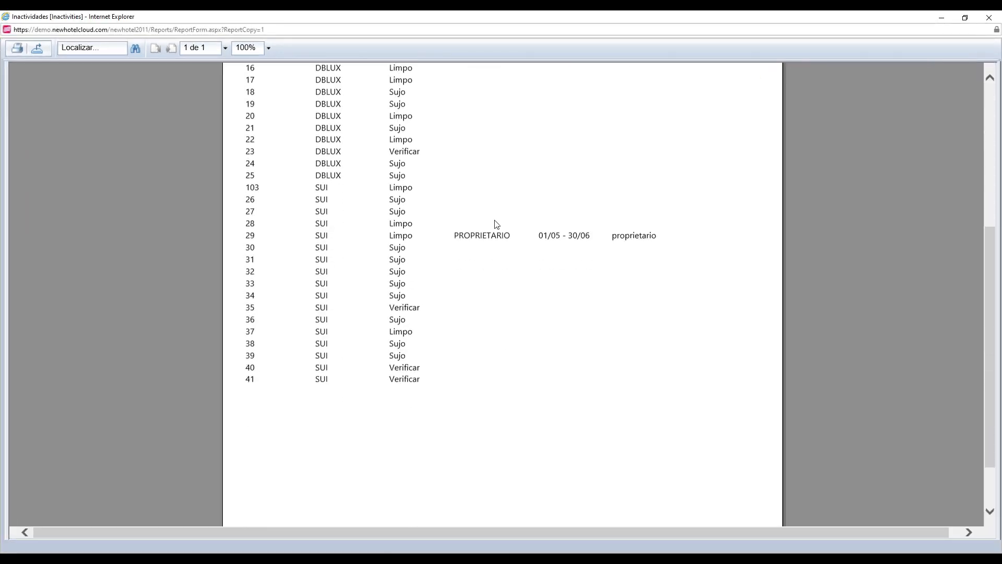
pyautogui.scroll(1, 496, 225)
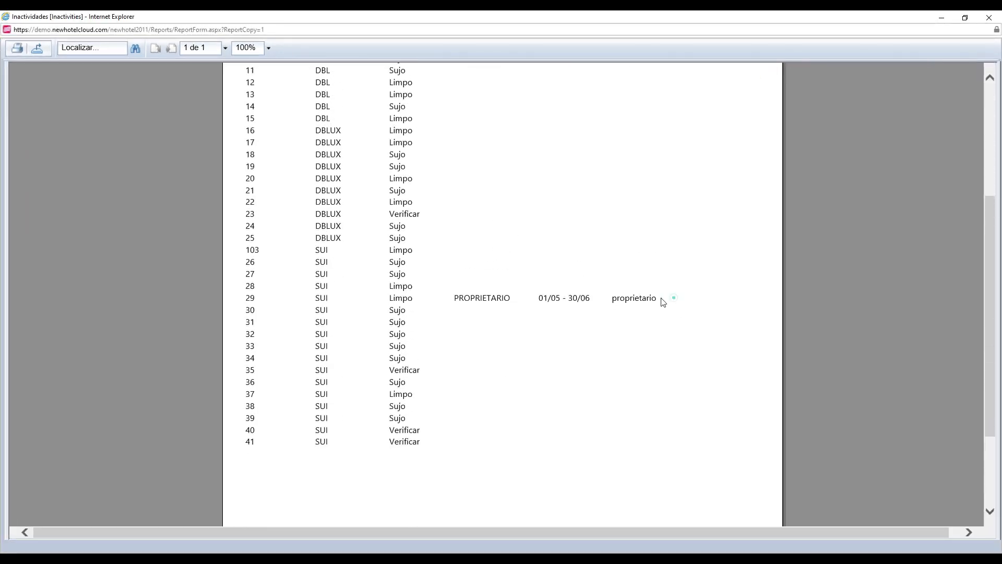
pyautogui.moveTo(663, 299); pyautogui.dragTo(374, 297)
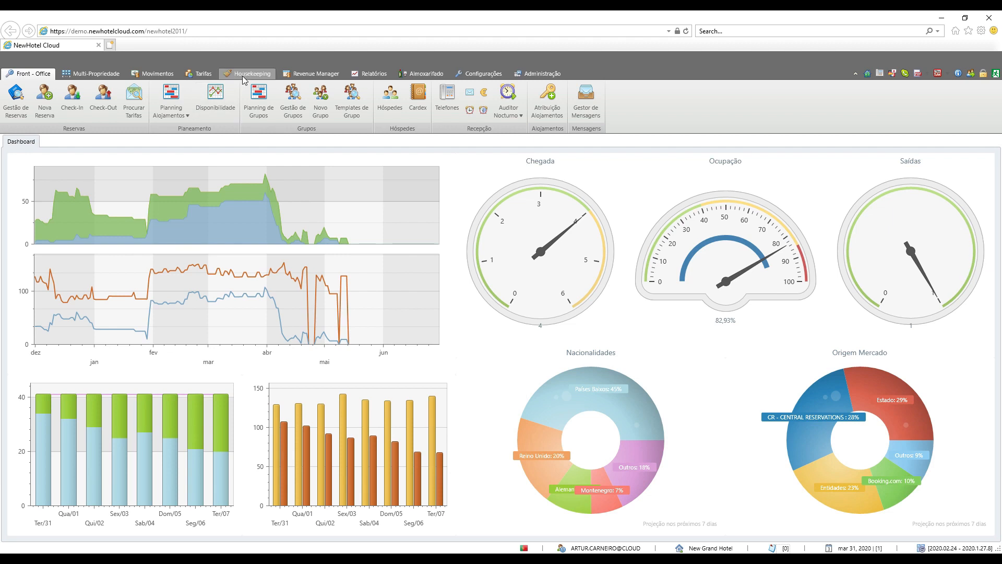
# Step: Open the housekeeping list of malfunctions (Avarias) and expand its filter options
pyautogui.click(243, 76)
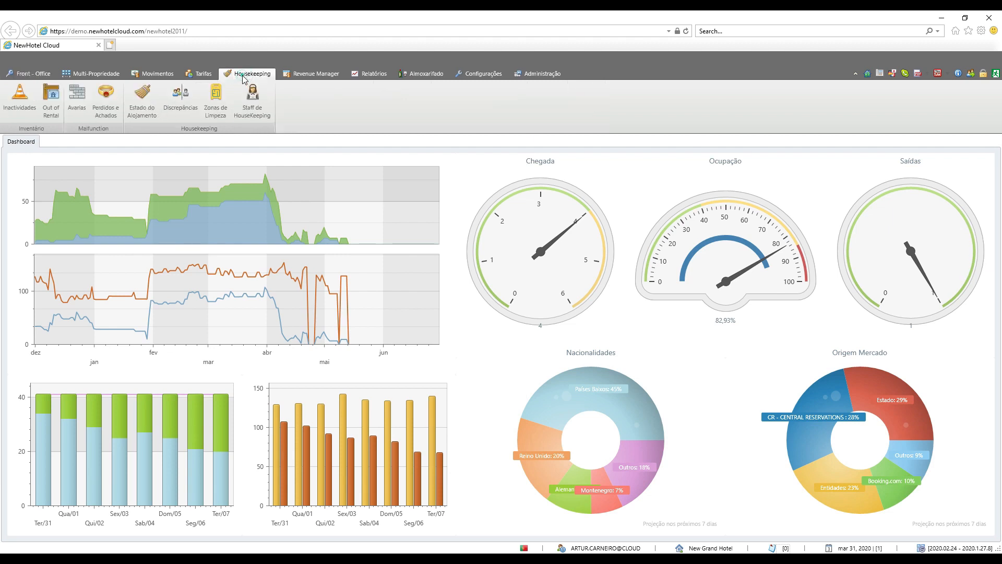
pyautogui.click(82, 115)
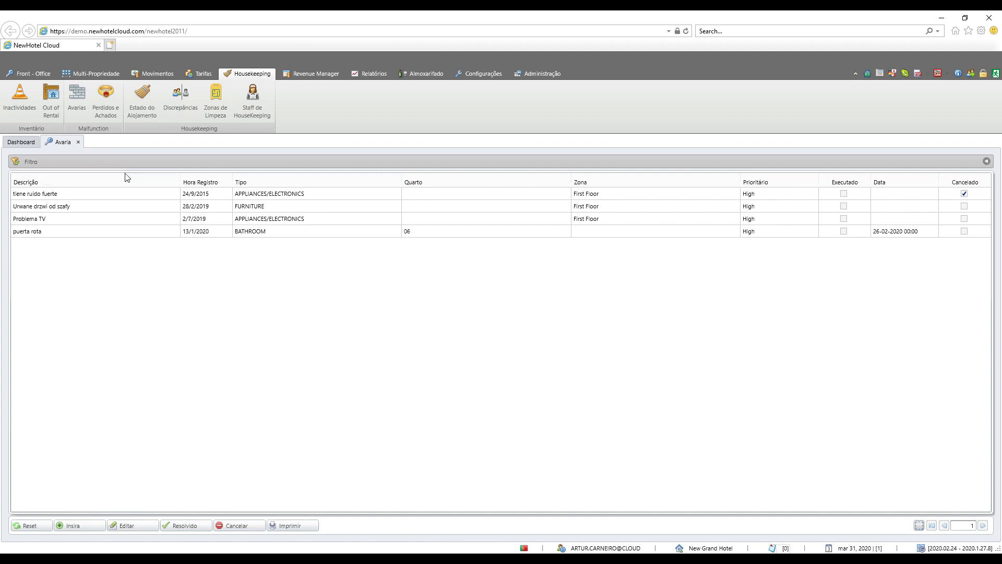
pyautogui.click(986, 161)
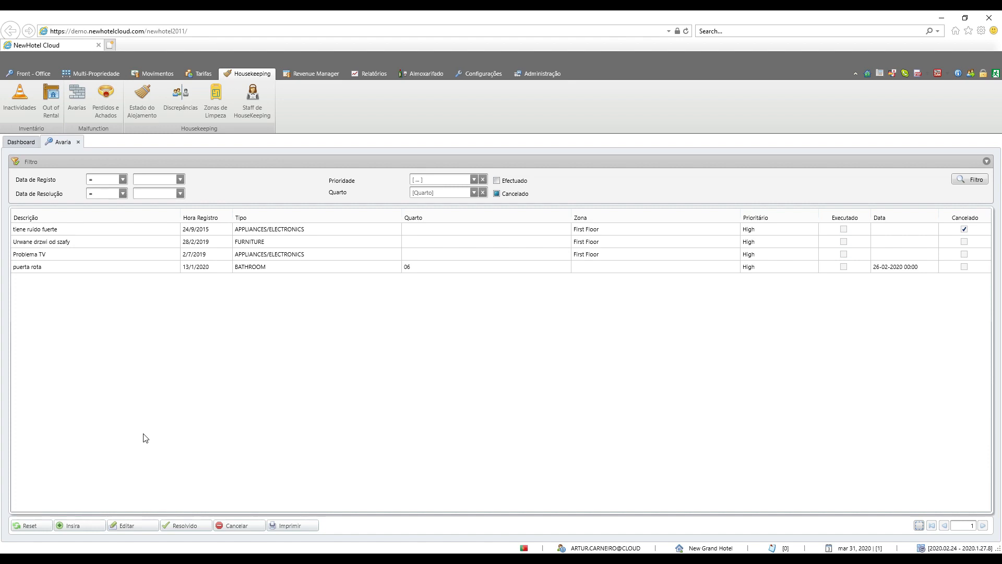
# Step: Start a new malfunction record described as "TV não funciona", enter the employee's name, and set the priority to Alta
pyautogui.click(83, 527)
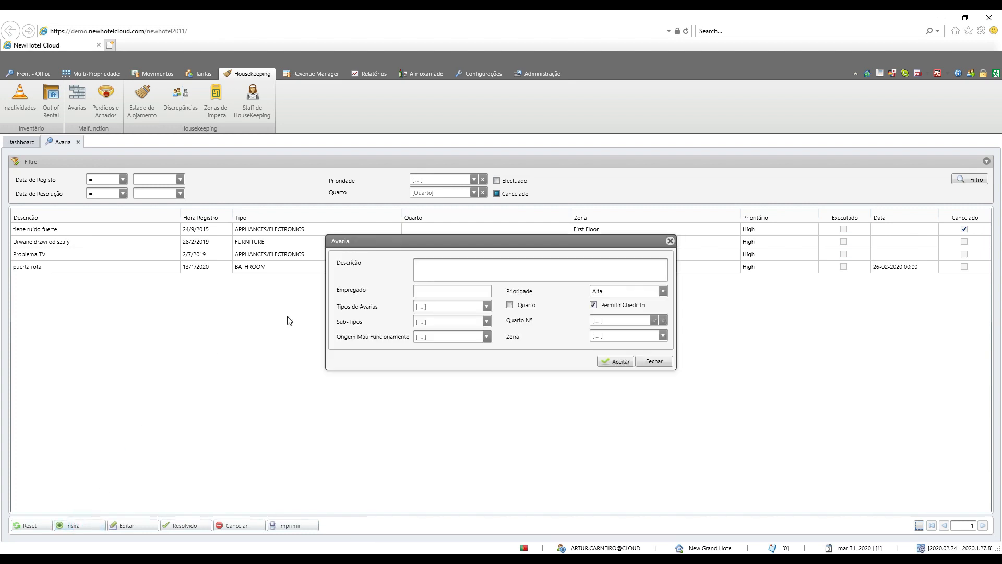
pyautogui.click(425, 269)
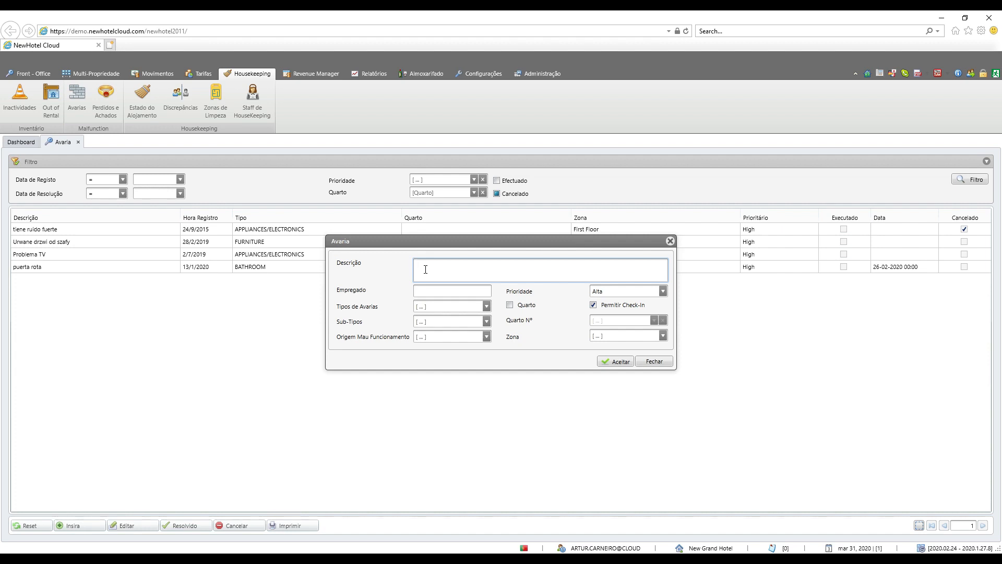
pyautogui.write('TV não funciona')
pyautogui.click(458, 290)
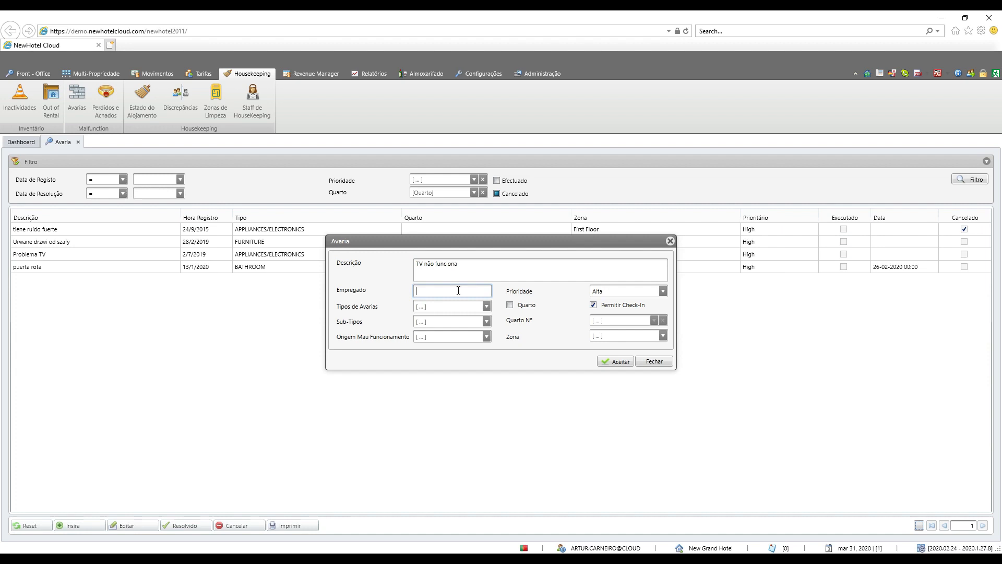
pyautogui.write('Jose')
pyautogui.click(662, 291)
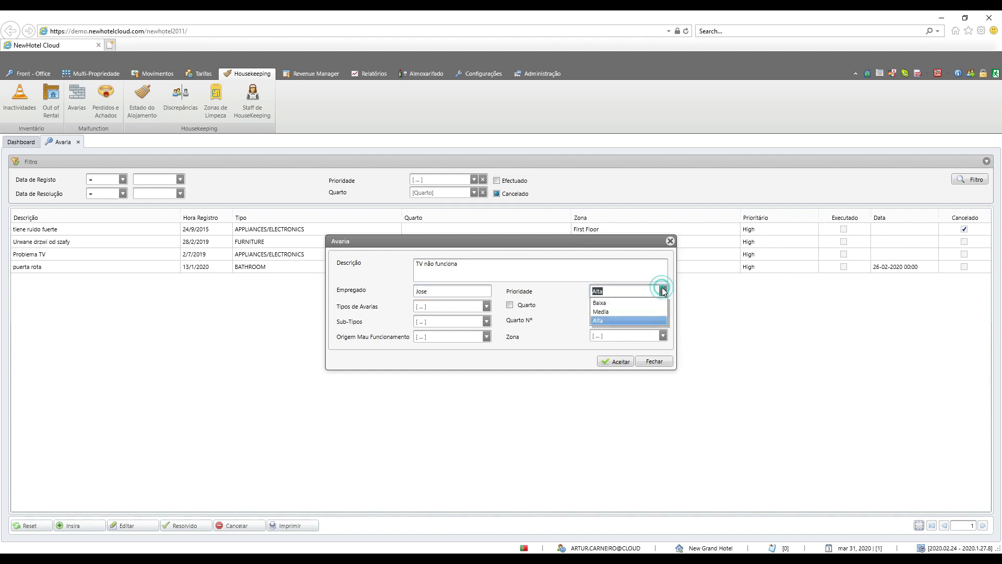
pyautogui.click(643, 320)
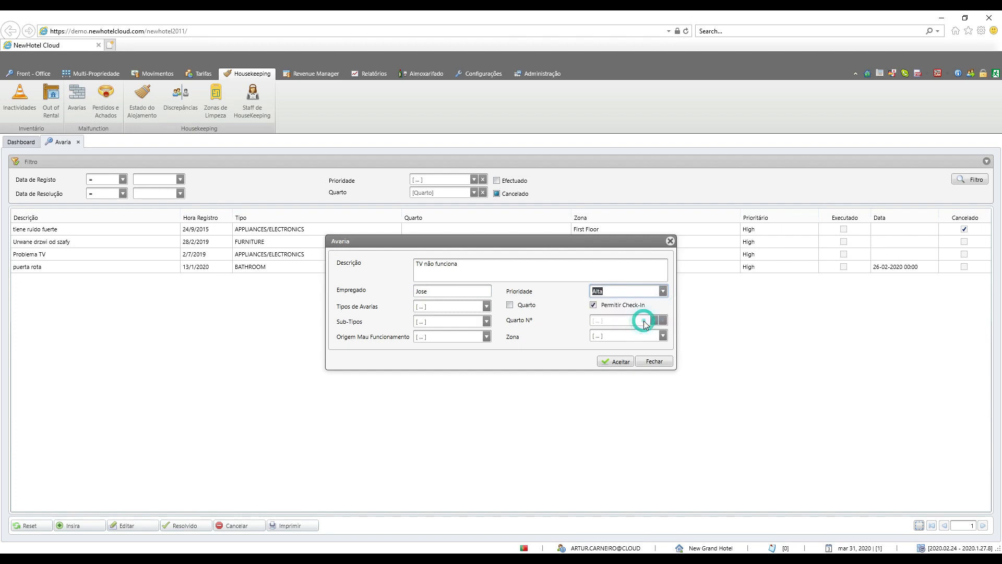
# Step: Classify the malfunction as type APPLIANCES/ELECTRONICS, sub-type TV, with Guest as its origin
pyautogui.click(485, 306)
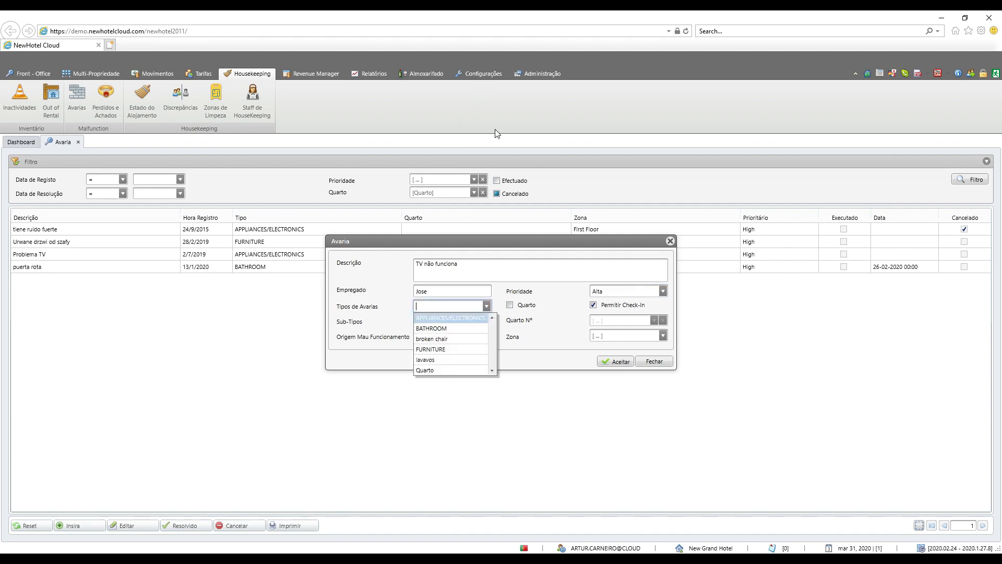
pyautogui.click(467, 318)
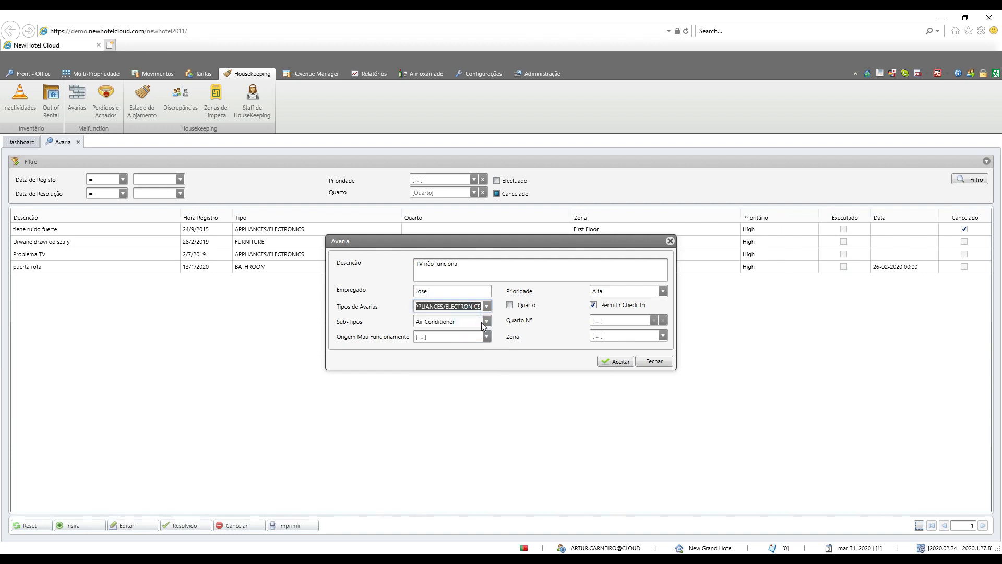
pyautogui.click(485, 323)
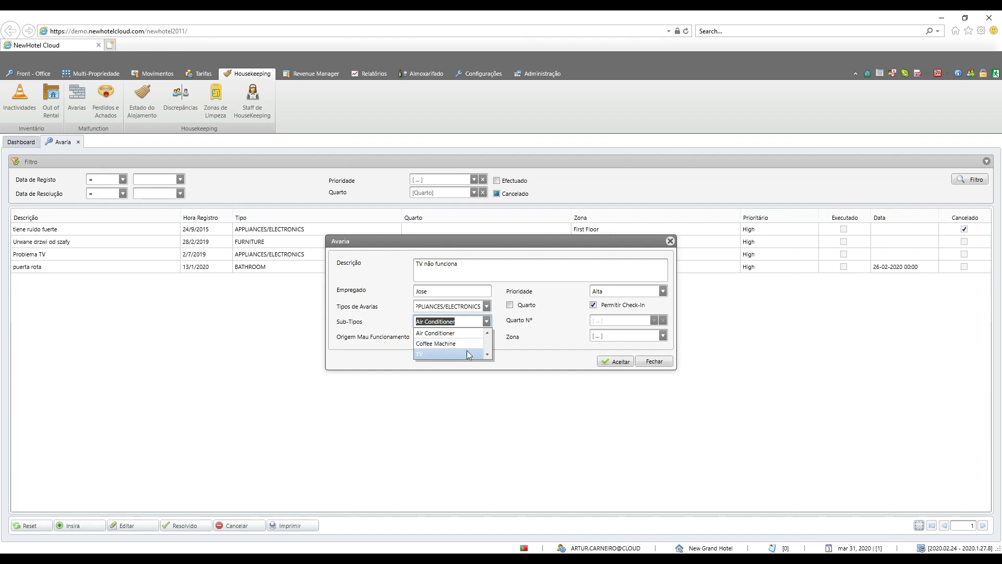
pyautogui.click(468, 354)
pyautogui.click(487, 338)
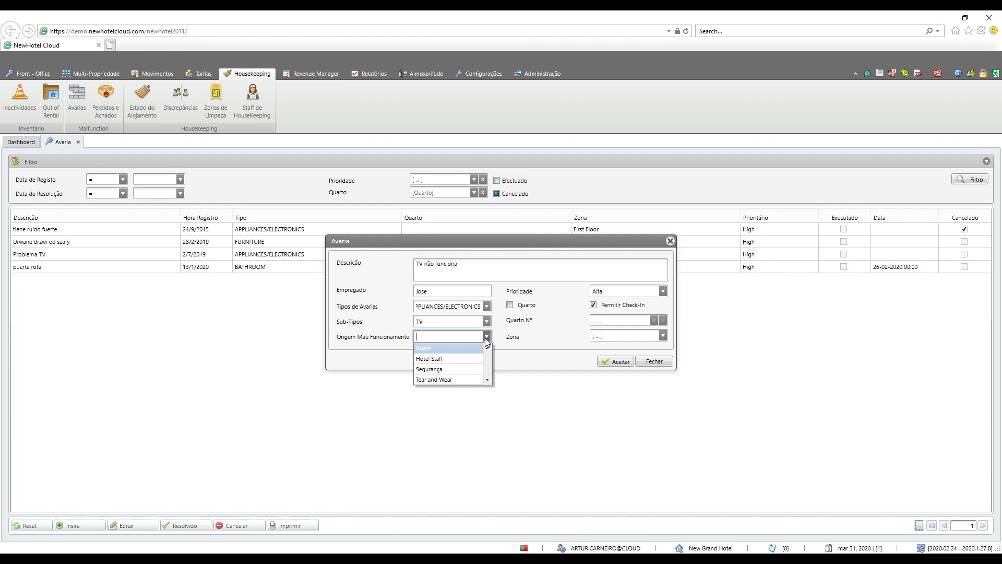
pyautogui.click(456, 347)
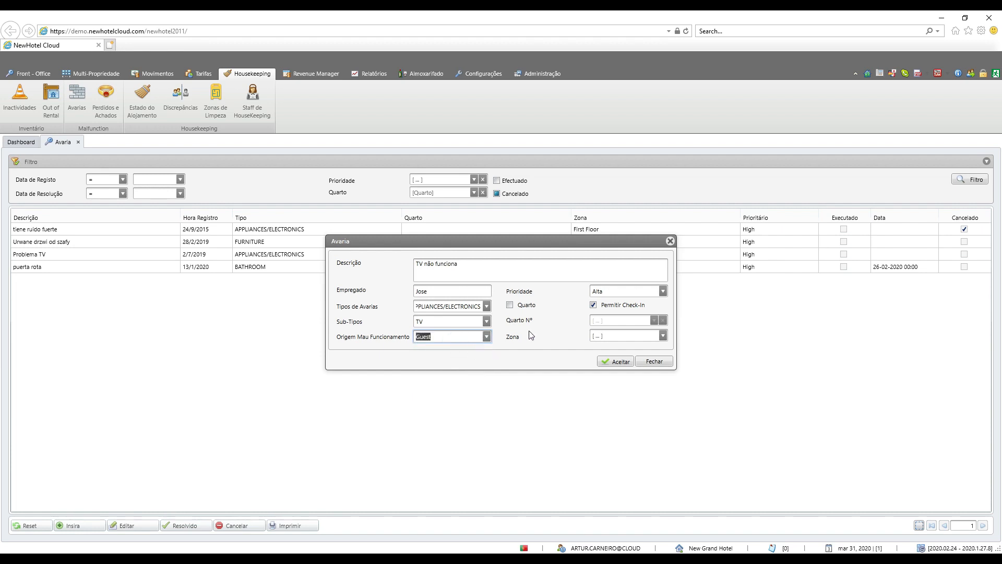
# Step: Assign the malfunction to room 12 with check-in permitted and save the record
pyautogui.click(510, 305)
pyautogui.click(654, 320)
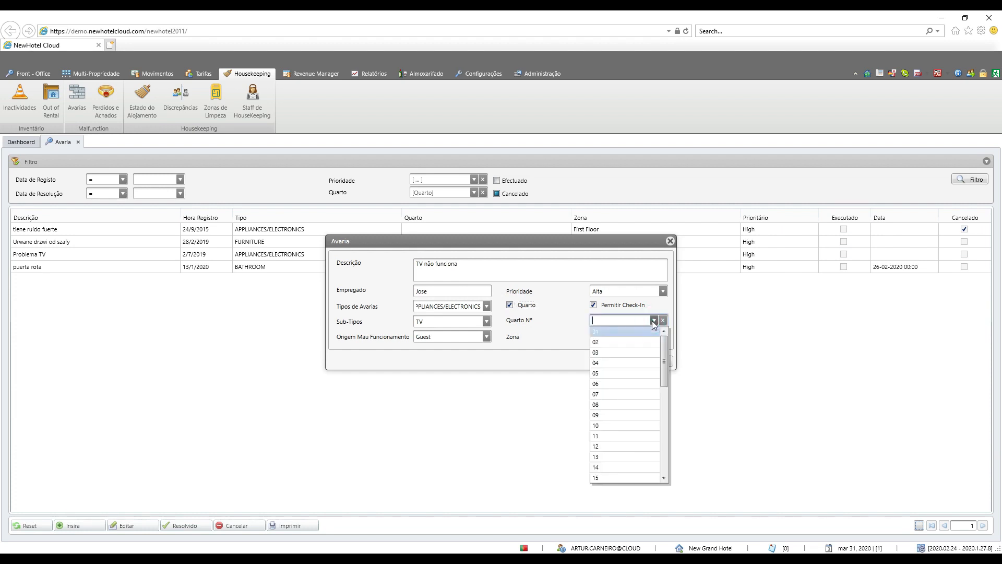
pyautogui.click(616, 446)
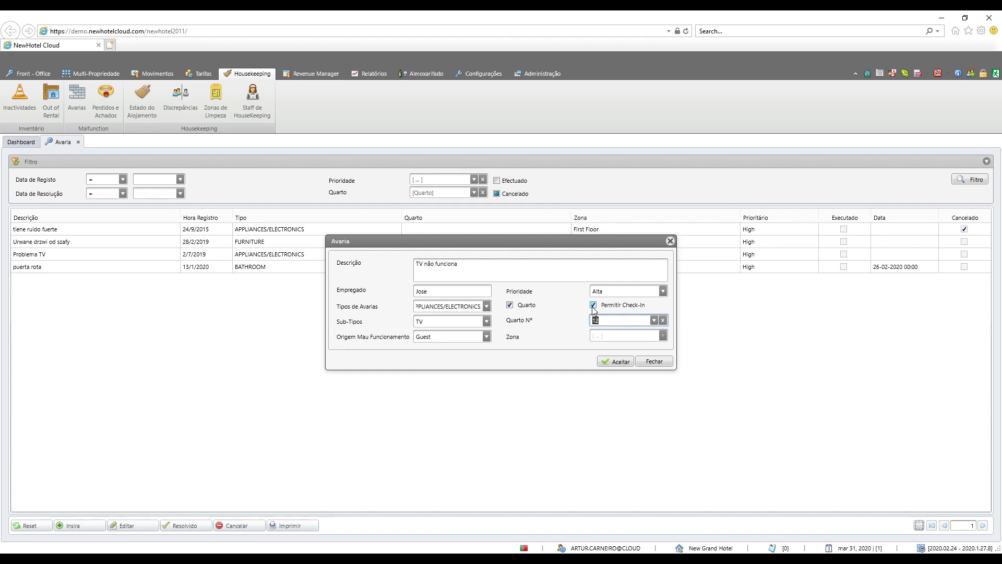
pyautogui.click(593, 306)
pyautogui.click(594, 305)
pyautogui.click(621, 362)
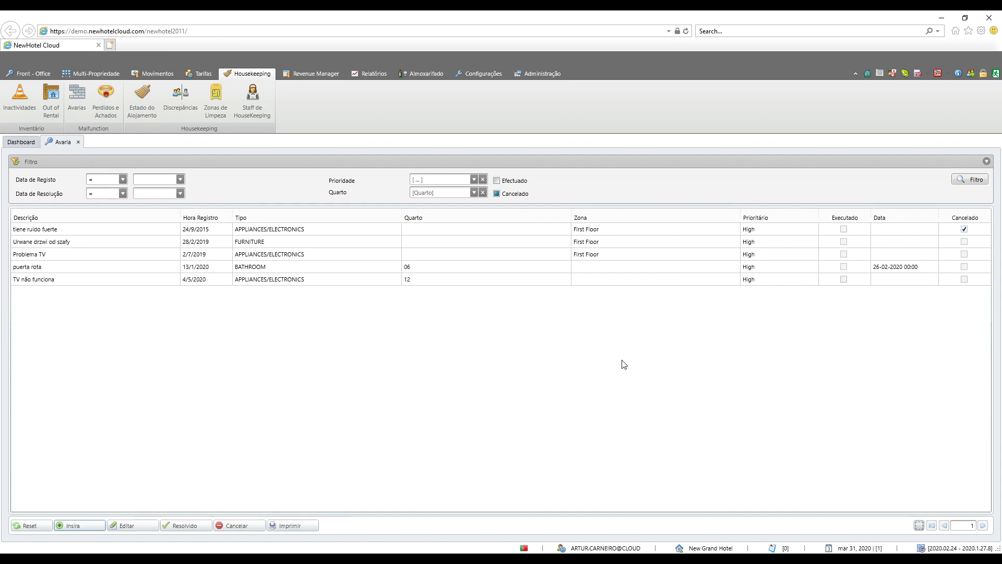
# Step: Generate the print report of the malfunctions list and examine the resolution days of room 06's malfunction at full window size
pyautogui.click(186, 281)
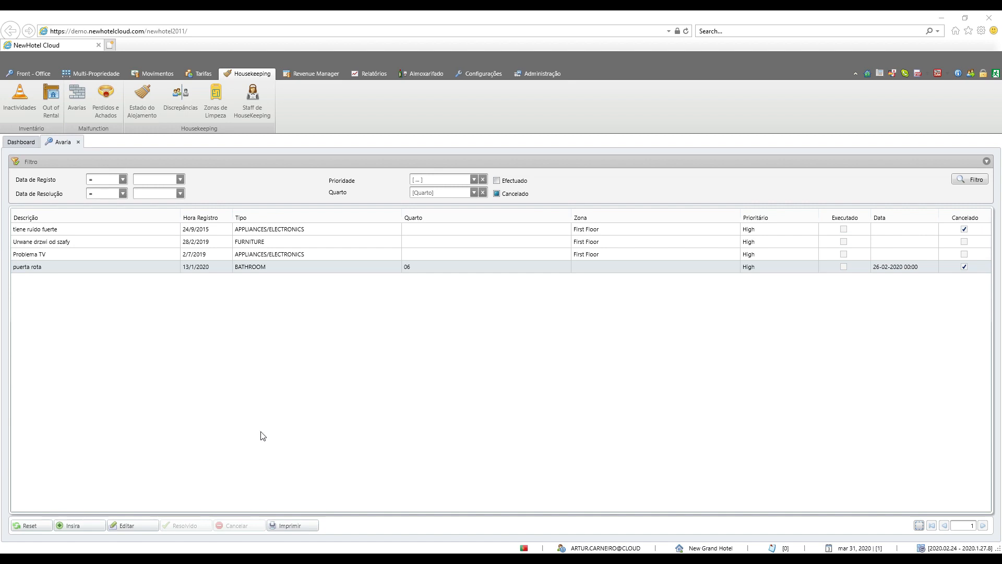
pyautogui.click(291, 525)
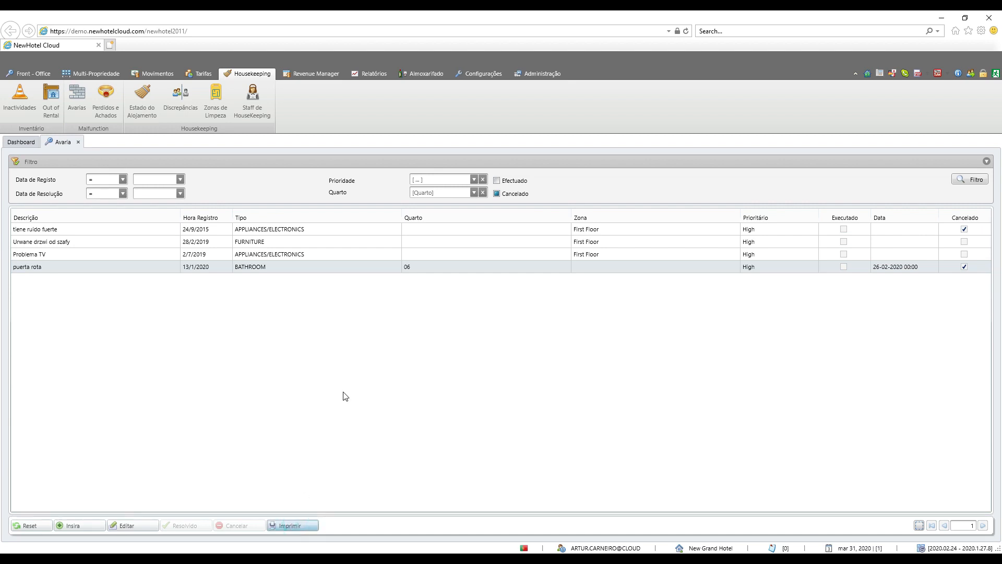
pyautogui.click(925, 54)
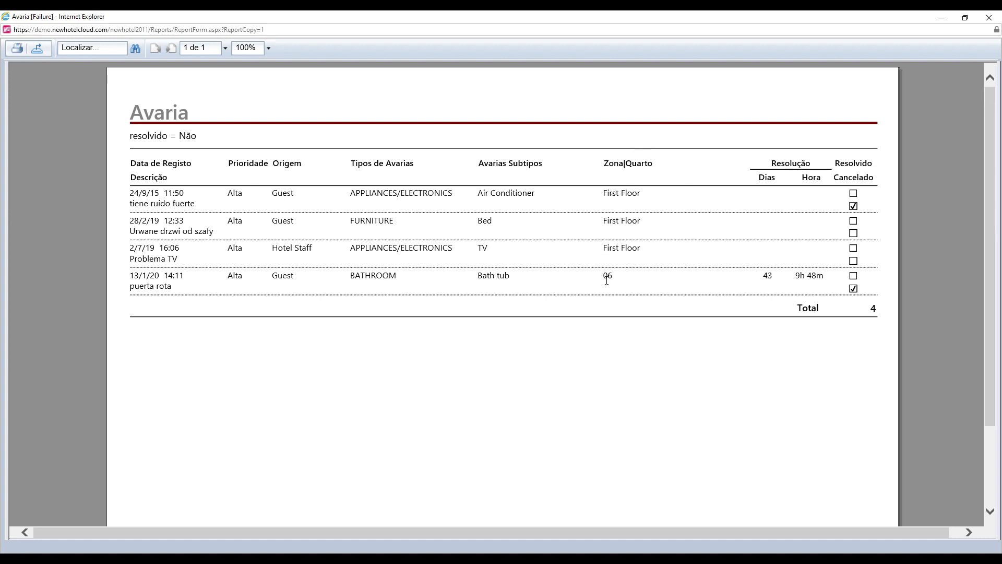
pyautogui.doubleClick(765, 279)
pyautogui.click(766, 280)
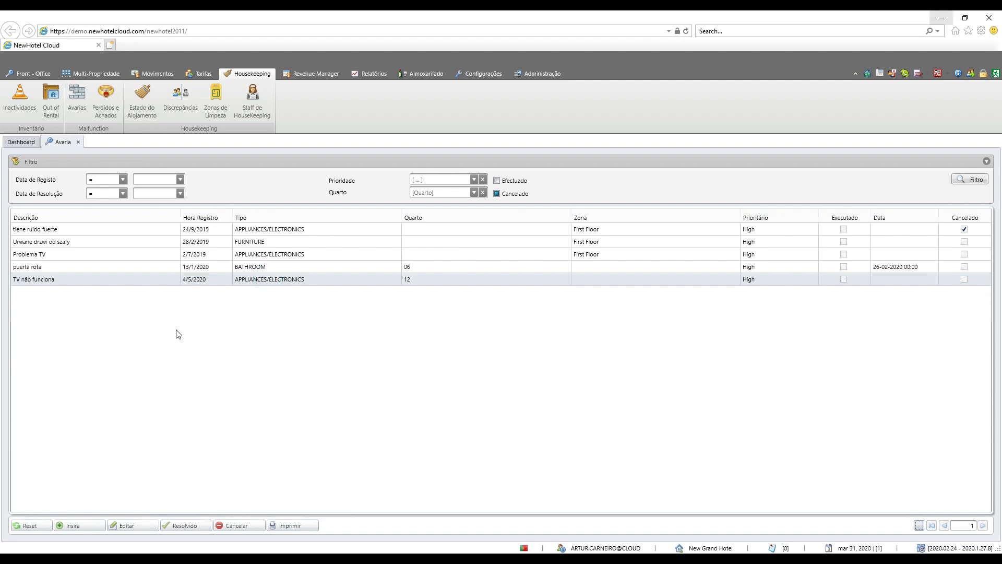
# Step: Resolve room 12's "TV não funciona" malfunction with the resolution description "ficha não estava ligada" and save it
pyautogui.click(187, 525)
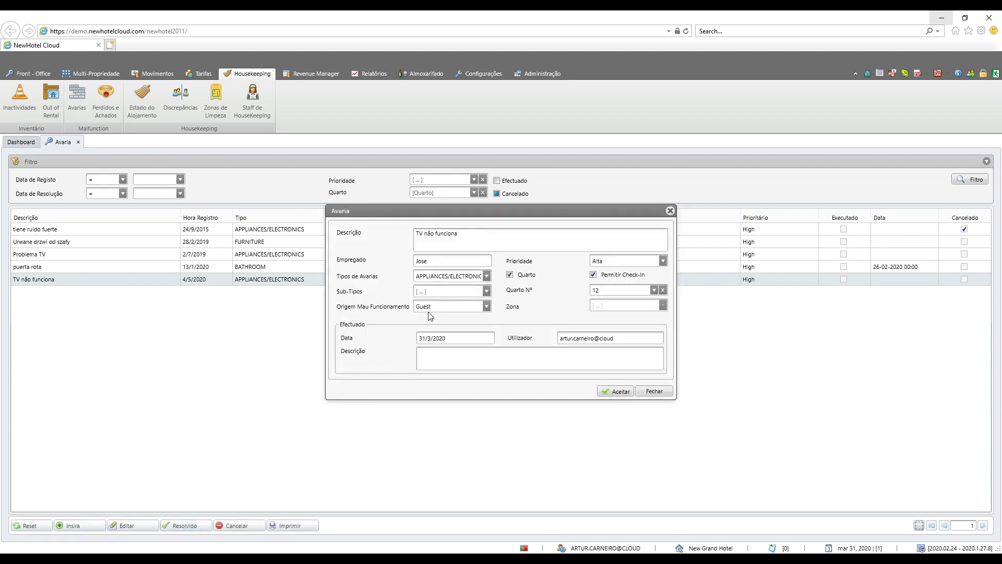
pyautogui.click(460, 339)
pyautogui.click(624, 338)
pyautogui.doubleClick(624, 338)
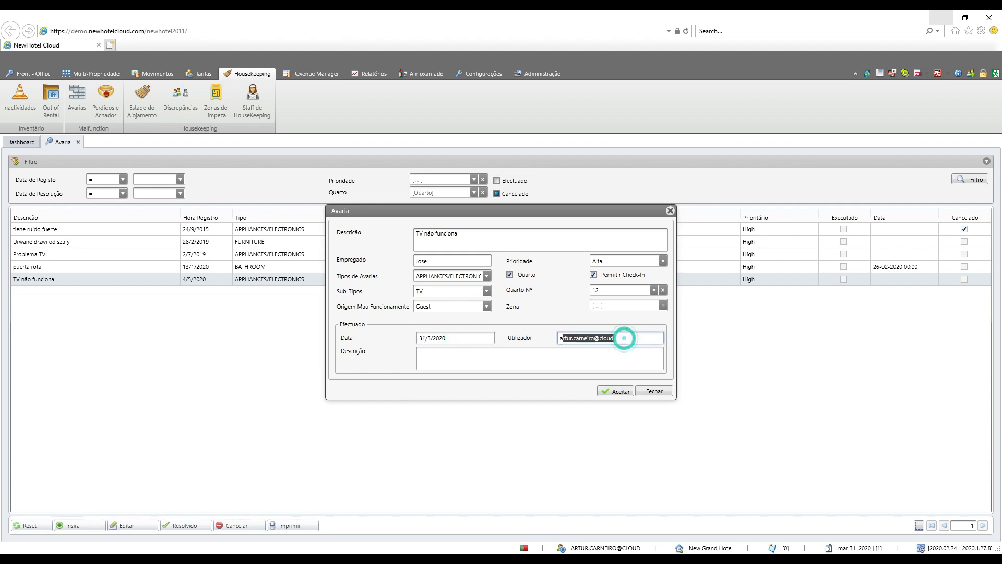
pyautogui.click(459, 351)
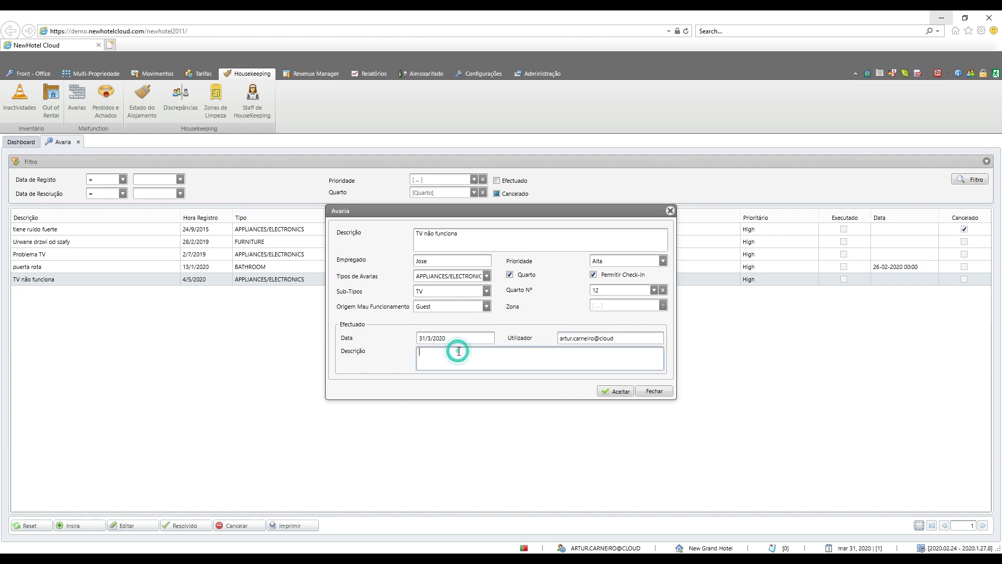
pyautogui.write('ficha não estava ligada')
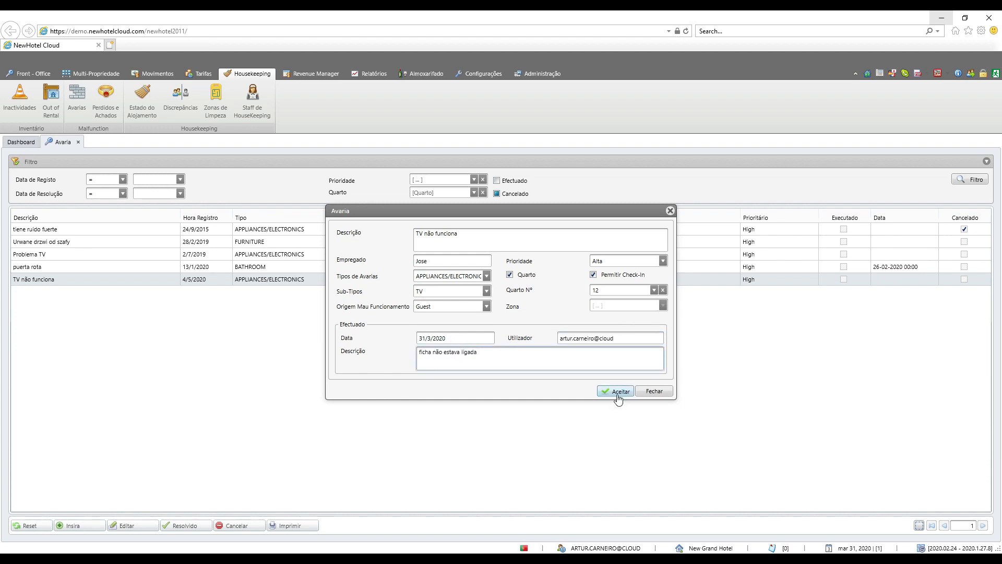
pyautogui.click(618, 392)
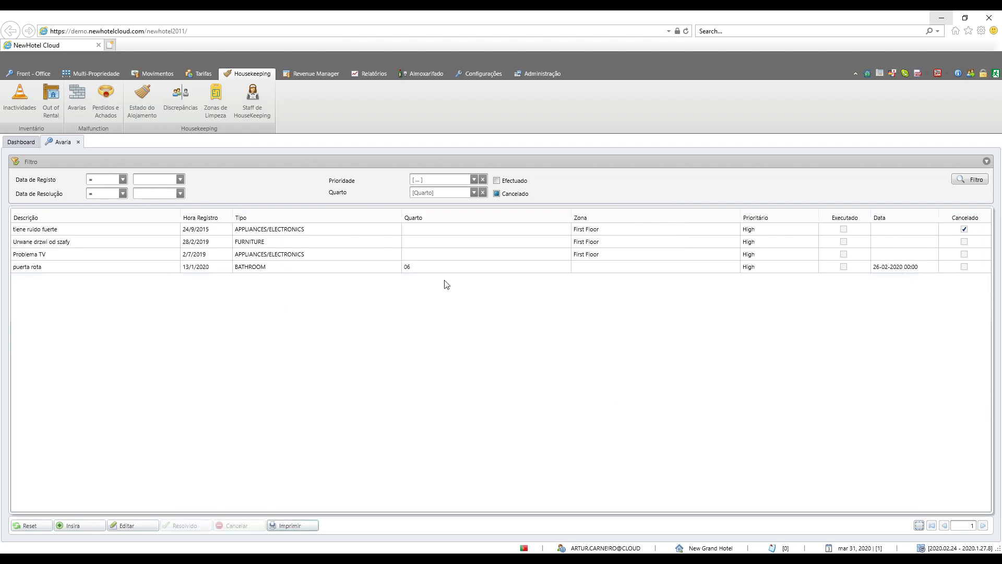
# Step: Cancel room 06's "puerta rota" malfunction with the reason Erro and print the malfunctions list
pyautogui.click(361, 267)
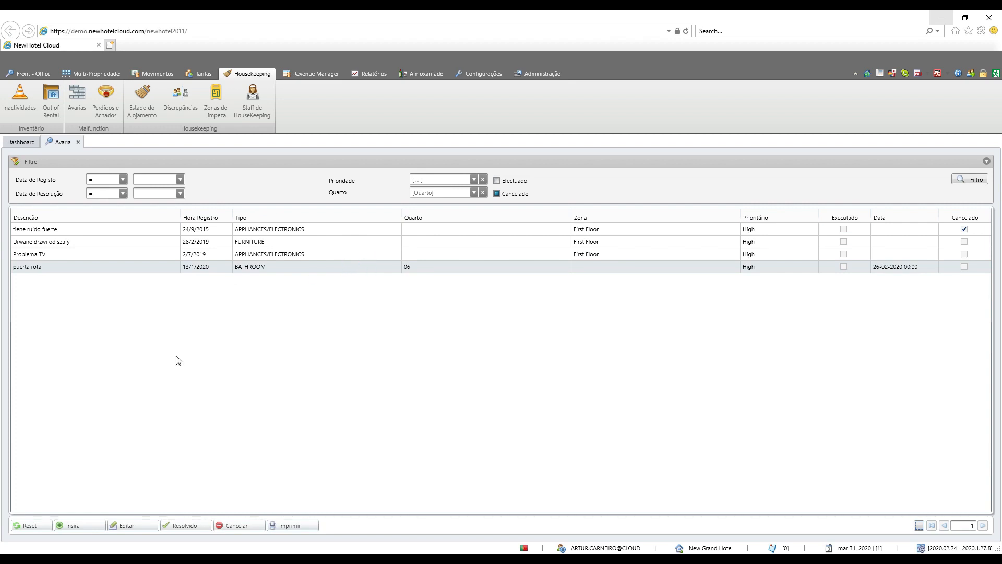
pyautogui.click(238, 525)
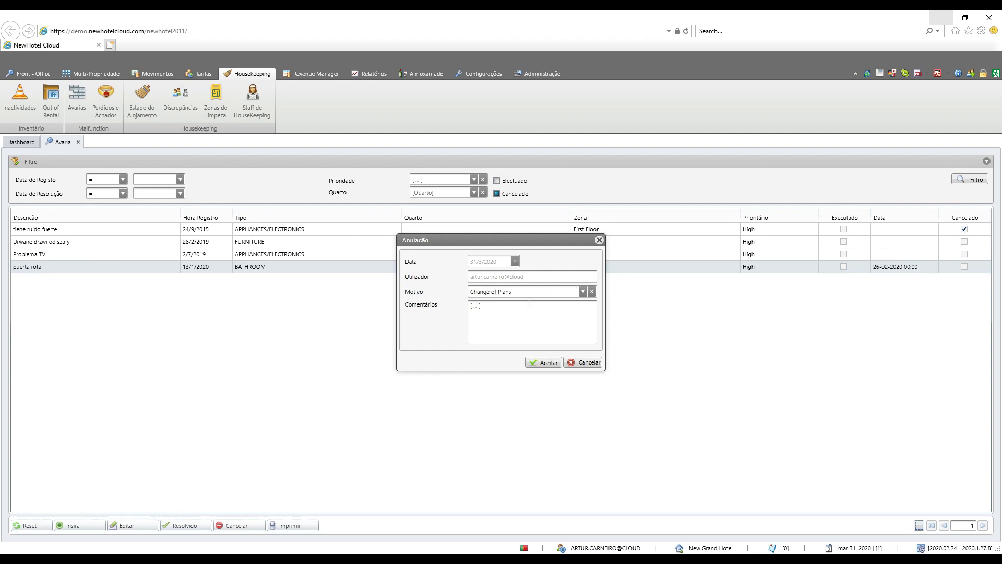
pyautogui.click(584, 293)
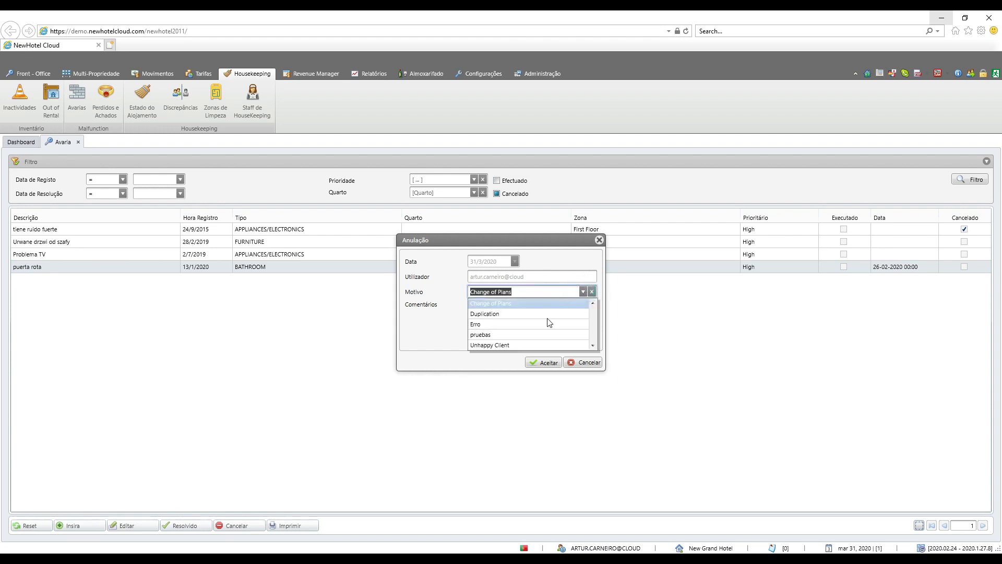
pyautogui.click(545, 325)
pyautogui.click(490, 305)
pyautogui.click(543, 363)
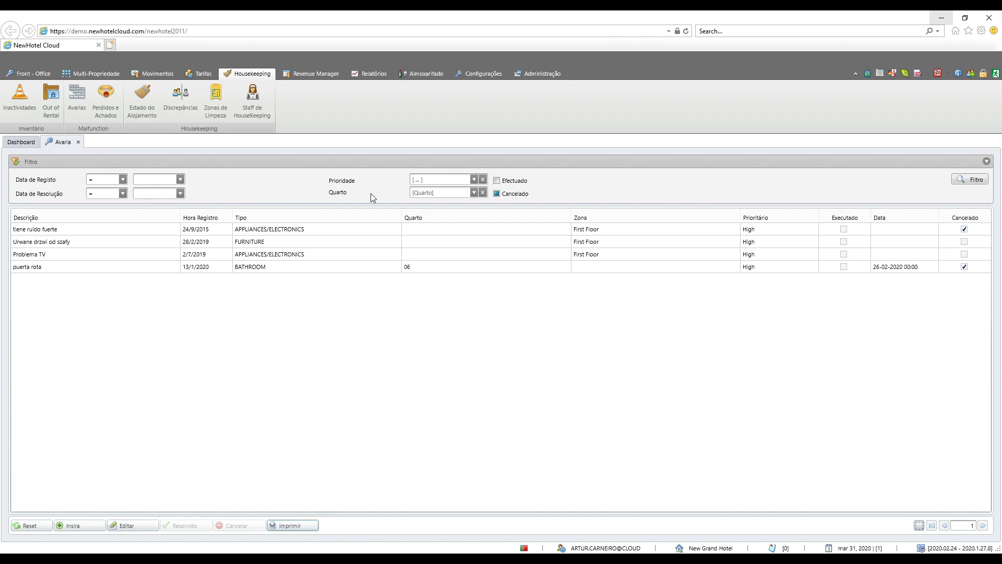
pyautogui.click(496, 194)
pyautogui.click(292, 526)
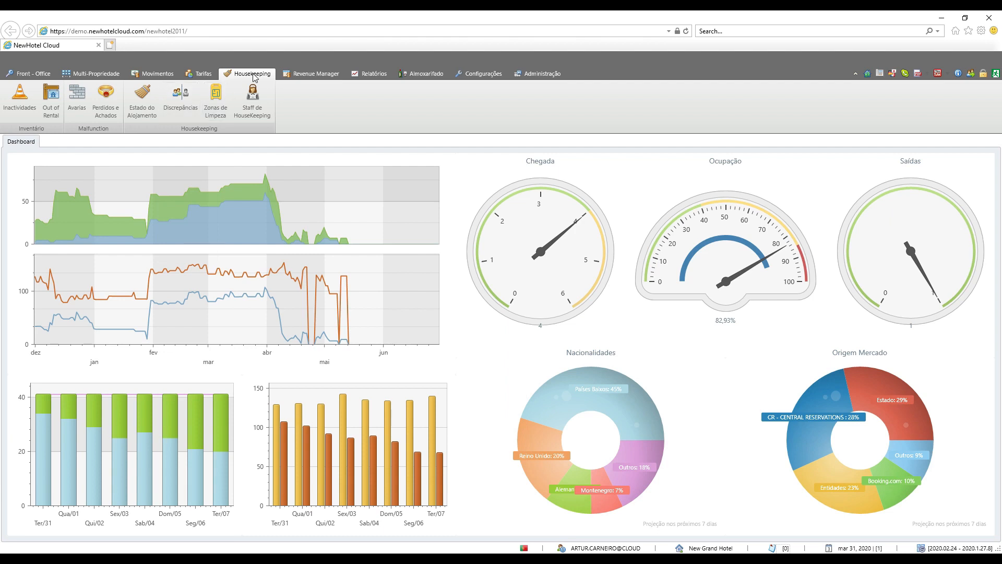
# Step: Start a new lost-and-found record described as "carregador" with "recepção" as its current location
pyautogui.click(106, 100)
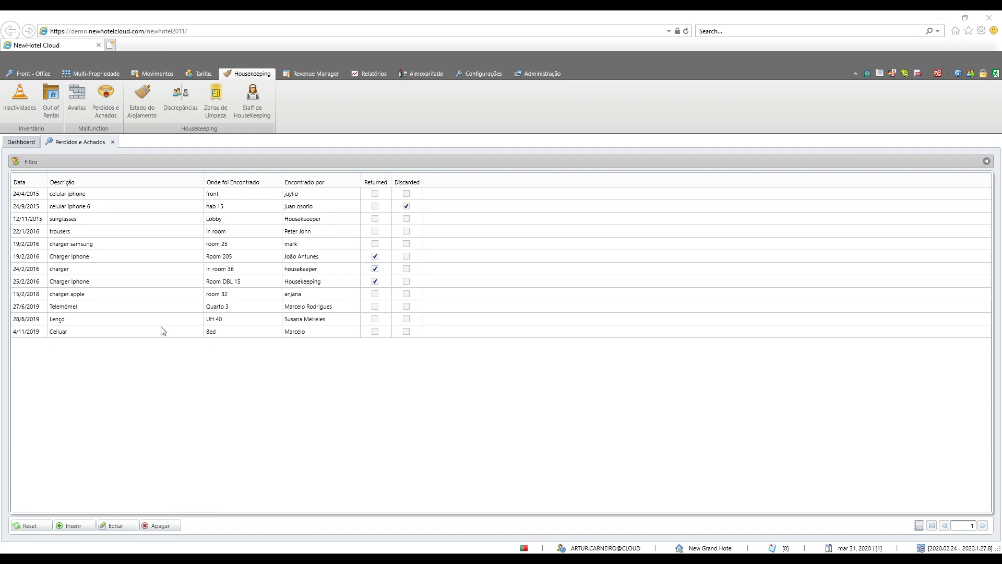
pyautogui.click(81, 527)
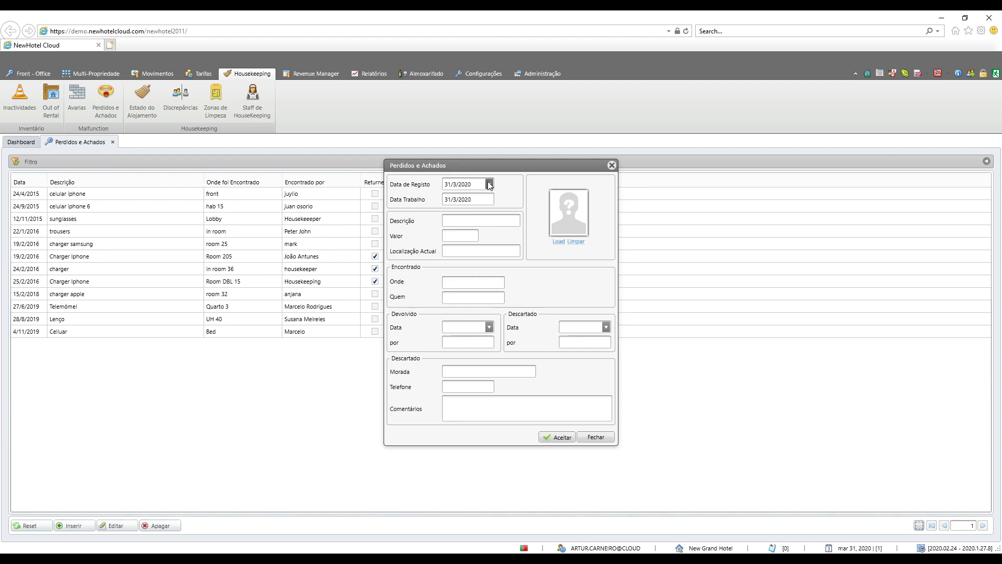
pyautogui.click(457, 220)
pyautogui.write('carregador')
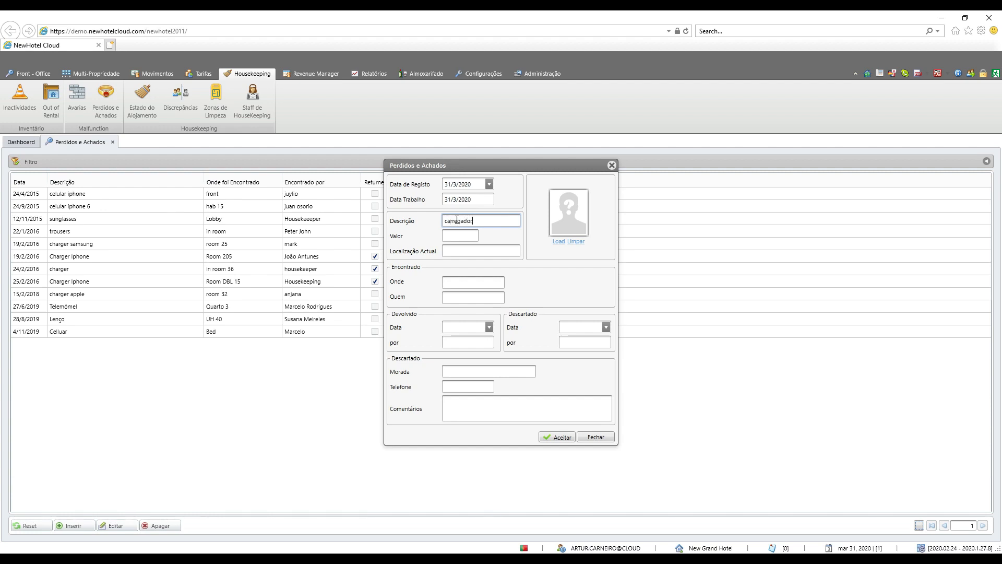
pyautogui.click(447, 234)
pyautogui.click(452, 249)
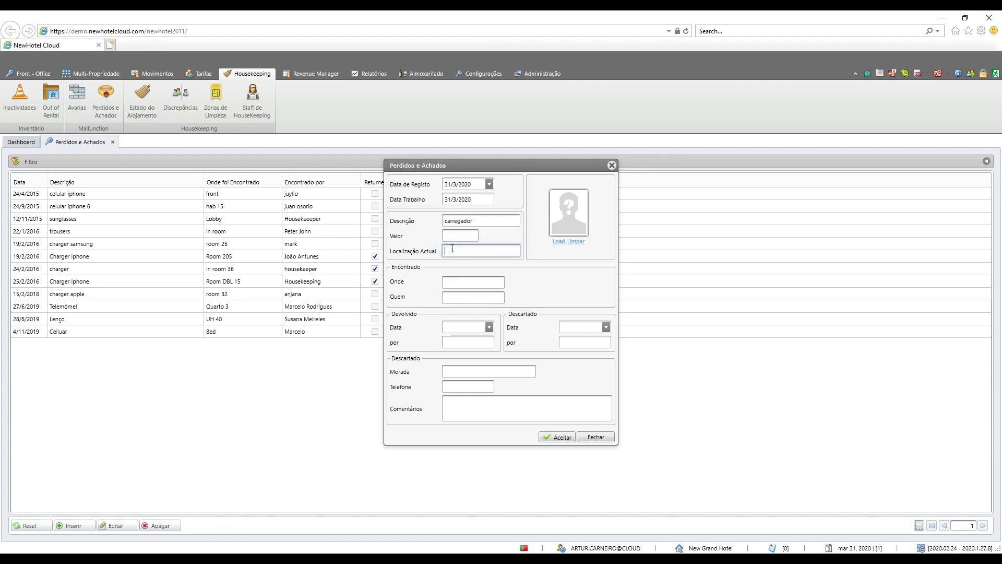
pyautogui.write('recepção')
# Step: Load the image carregador.jpg as the lost item's photo
pyautogui.click(556, 242)
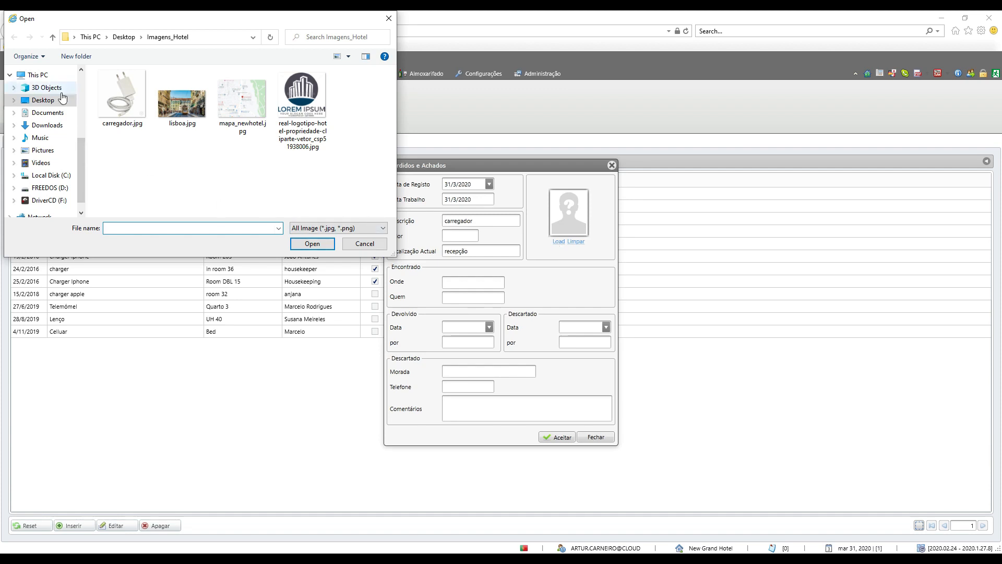
pyautogui.click(121, 95)
pyautogui.click(304, 245)
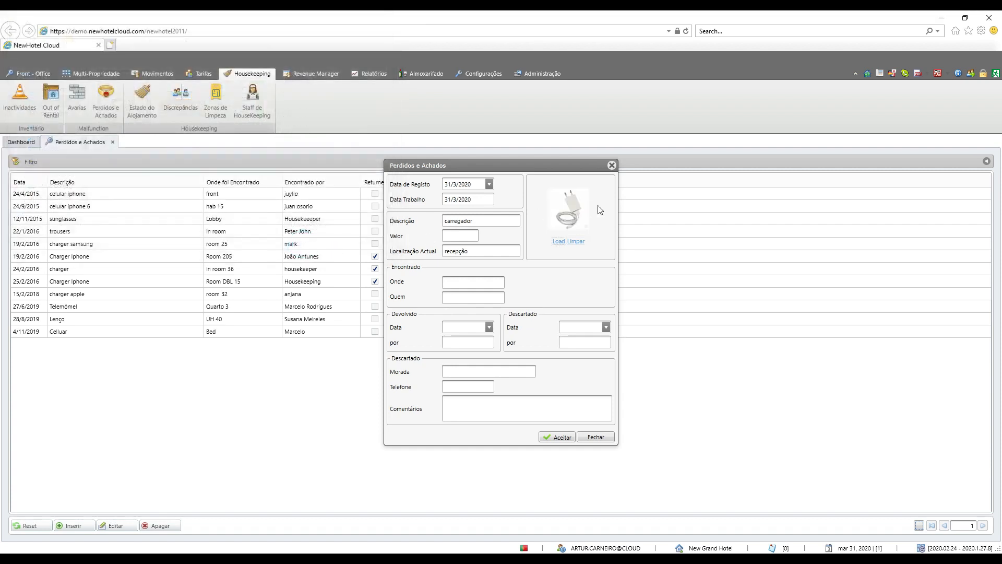
# Step: Enter "quarto 20" as where the item was found and "HK" as the finder, and save the record
pyautogui.click(473, 282)
pyautogui.write('quarto 20')
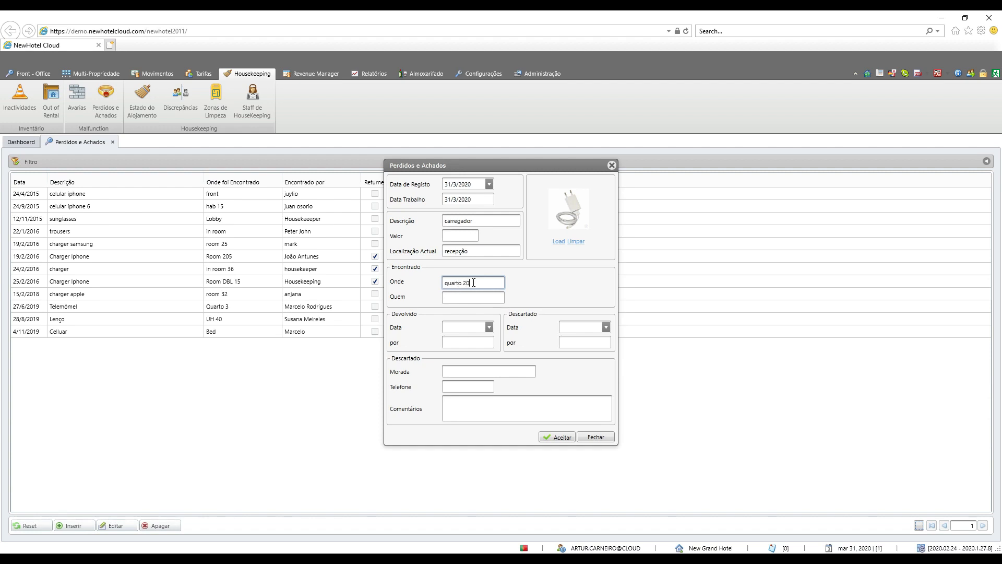
pyautogui.click(463, 296)
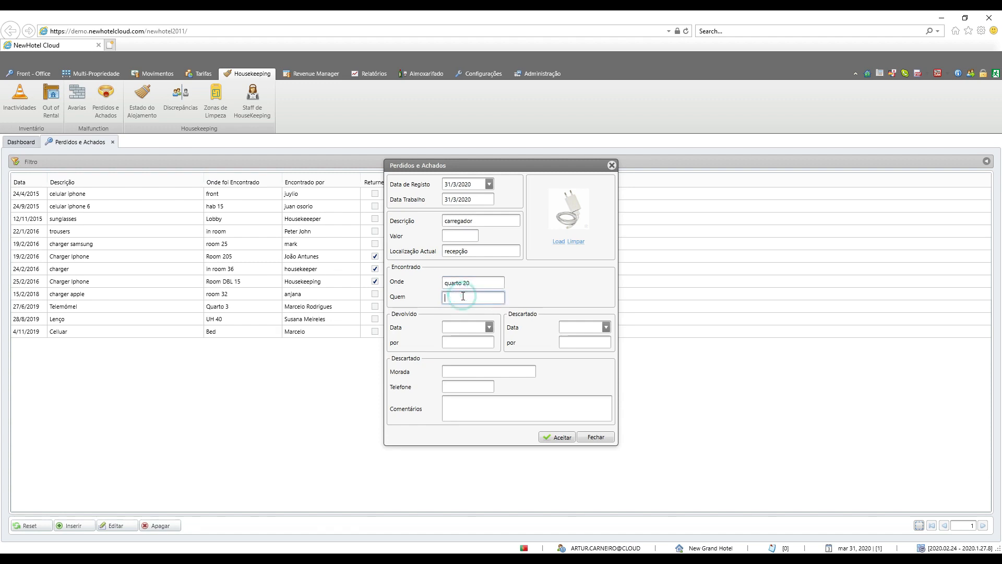
pyautogui.write('HK')
pyautogui.click(559, 438)
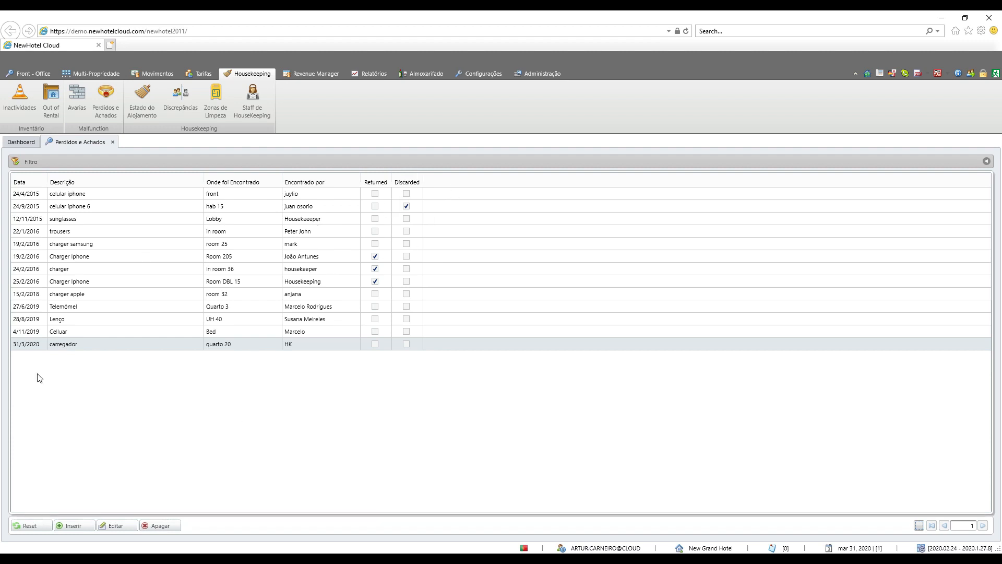
# Step: Open the "carregador" record and examine its returned, discarded, address, phone and comment fields
pyautogui.doubleClick(73, 346)
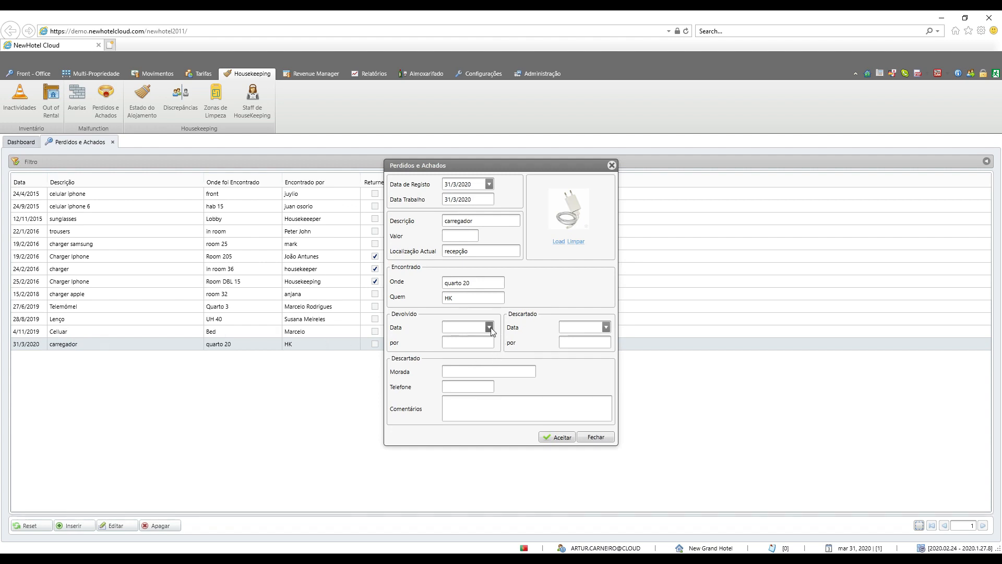
pyautogui.click(490, 327)
pyautogui.click(489, 327)
pyautogui.click(478, 340)
pyautogui.click(478, 340)
pyautogui.click(605, 327)
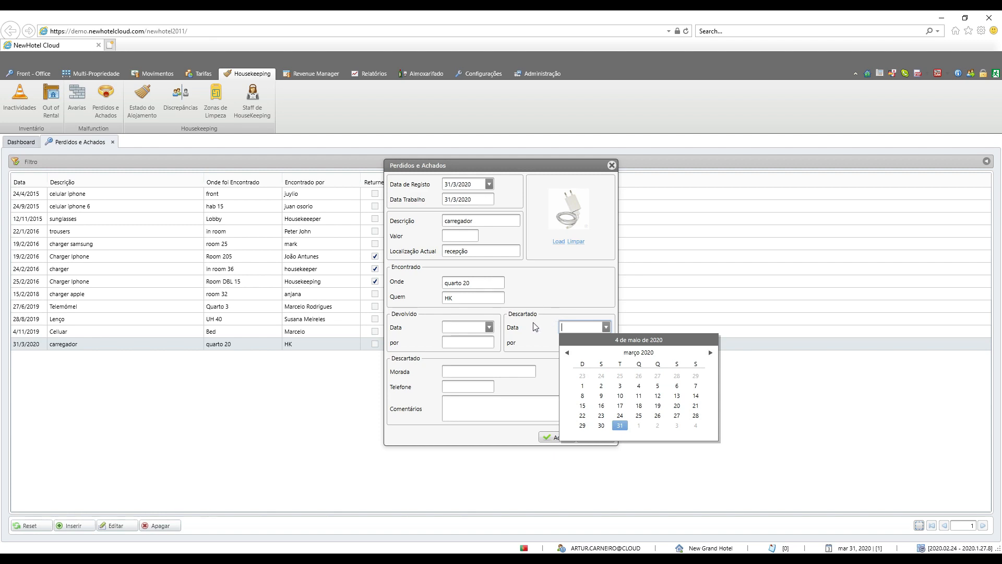
pyautogui.click(531, 343)
pyautogui.click(456, 372)
pyautogui.click(459, 384)
pyautogui.click(465, 410)
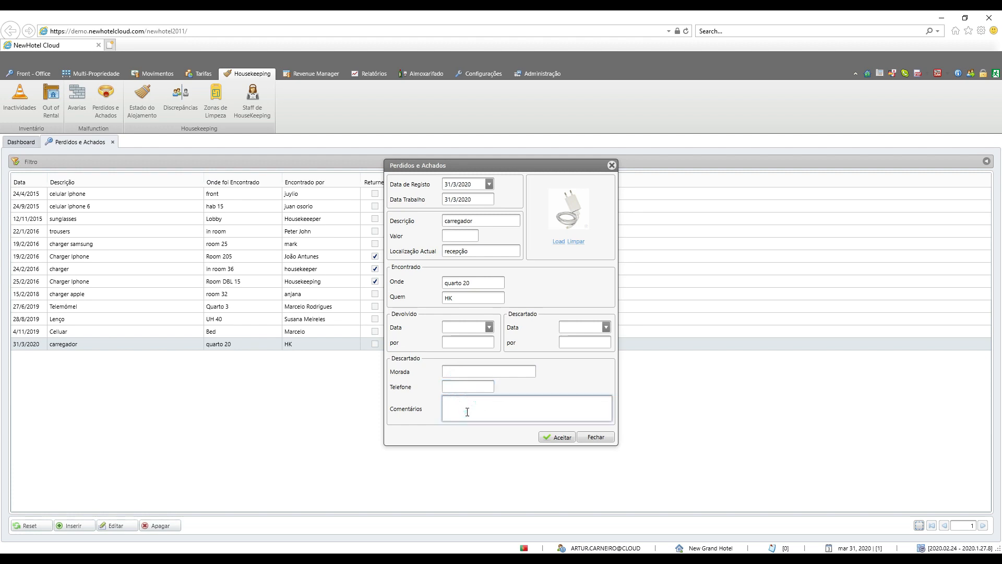
# Step: Register the charger's return on 31/3/2020 with the employee's name and the comment "entregue ao hospede", and save the record
pyautogui.click(487, 327)
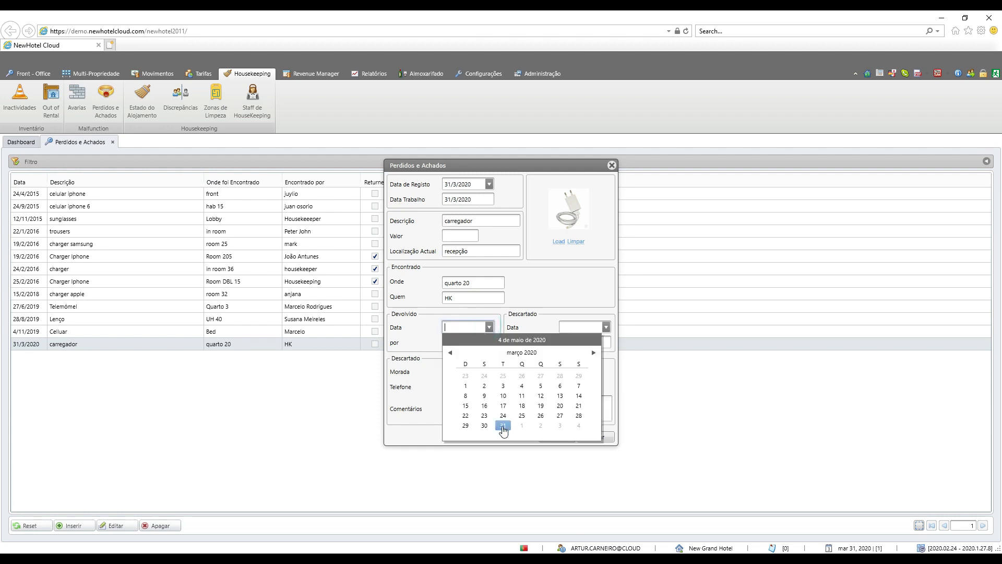
pyautogui.click(503, 425)
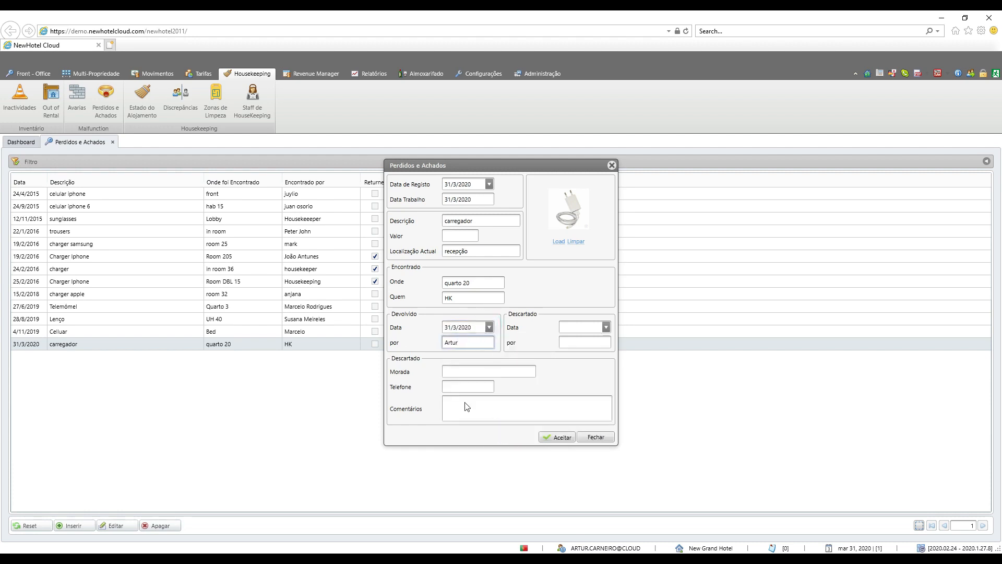
pyautogui.click(498, 403)
pyautogui.click(451, 411)
pyautogui.write('entregue ao')
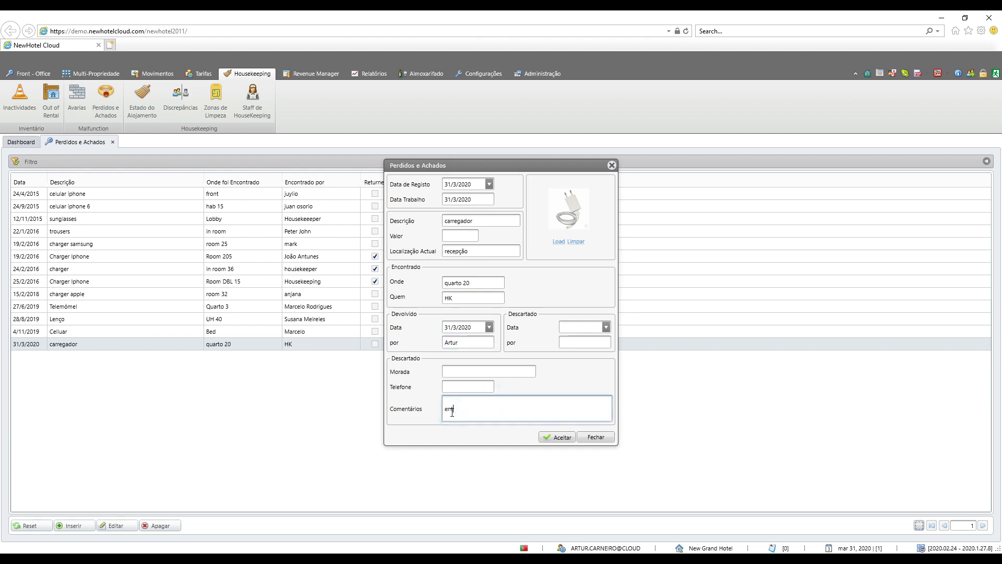
pyautogui.write(' hospede')
pyautogui.click(561, 437)
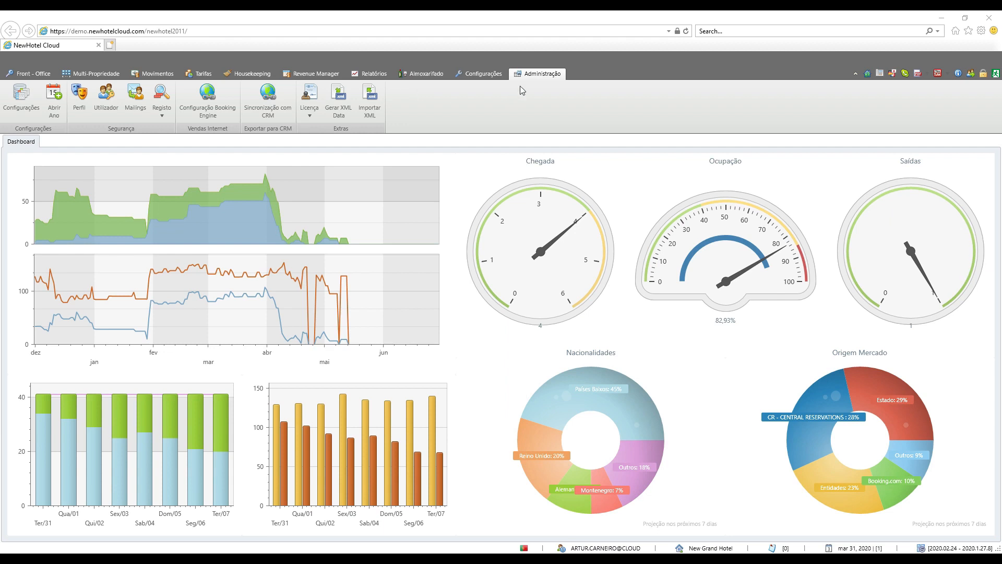
# Step: In the administration's accommodation settings, set the used accommodation status (Estado do Alojamento Usado) to Nenhum
pyautogui.click(29, 100)
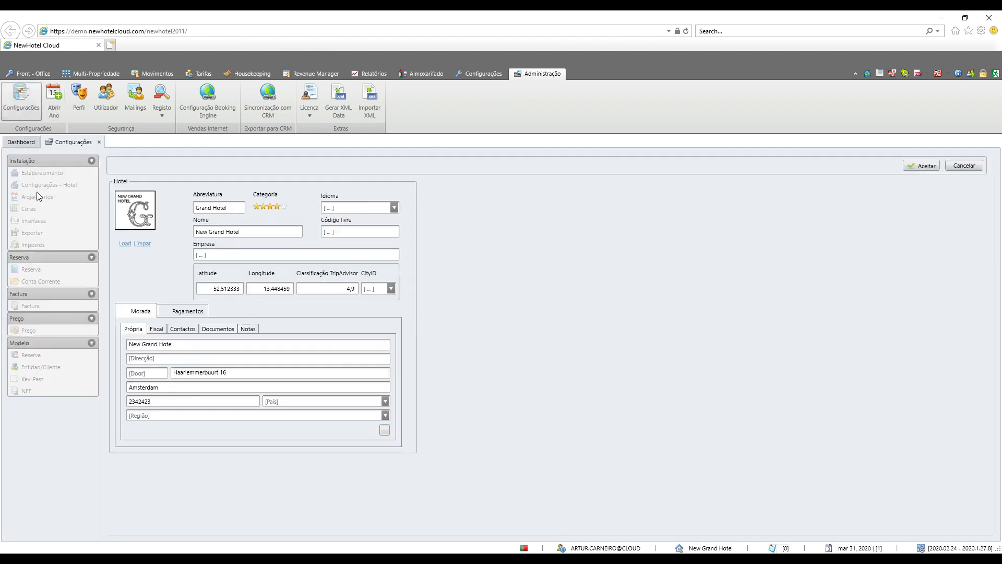
pyautogui.click(37, 197)
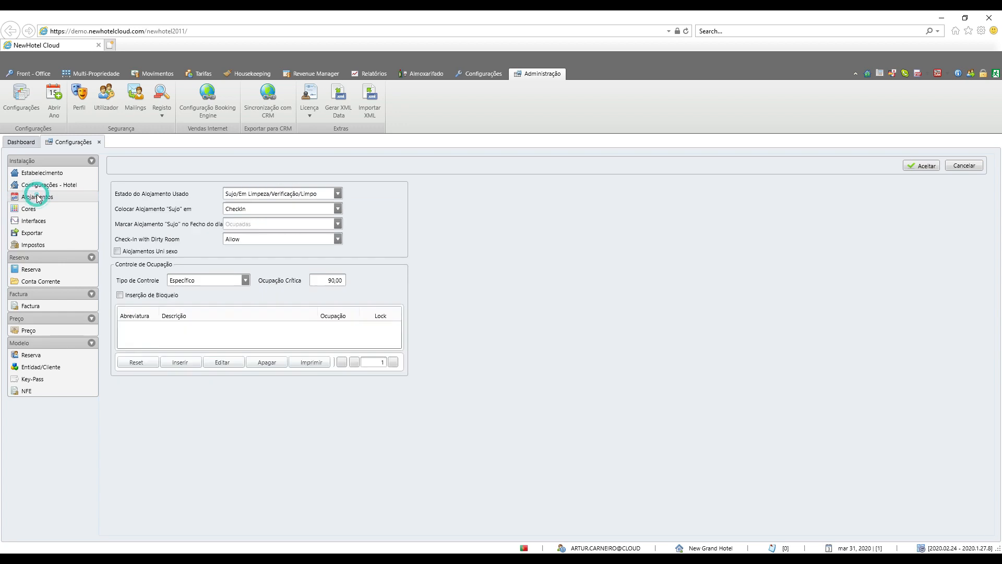
pyautogui.click(338, 194)
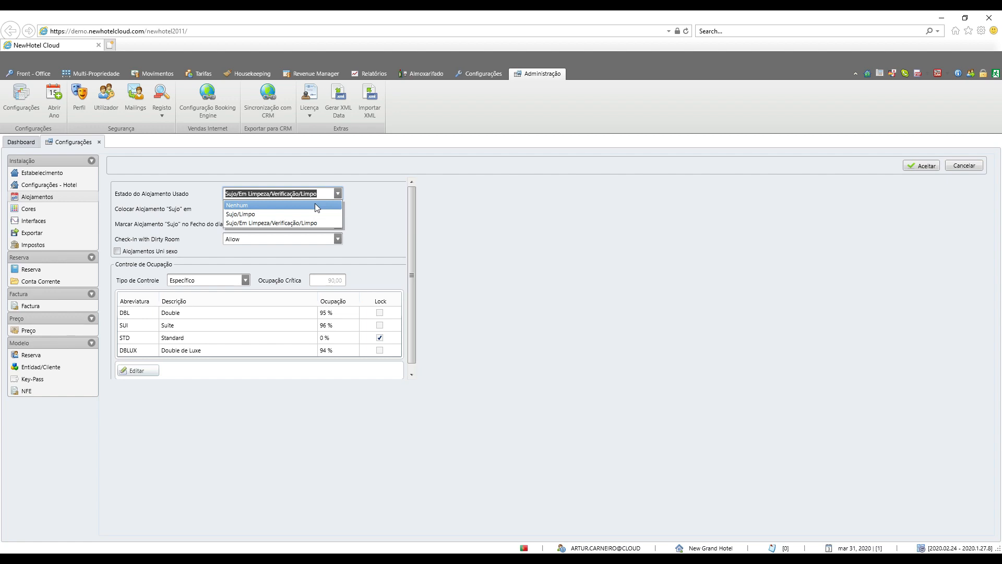
pyautogui.click(314, 205)
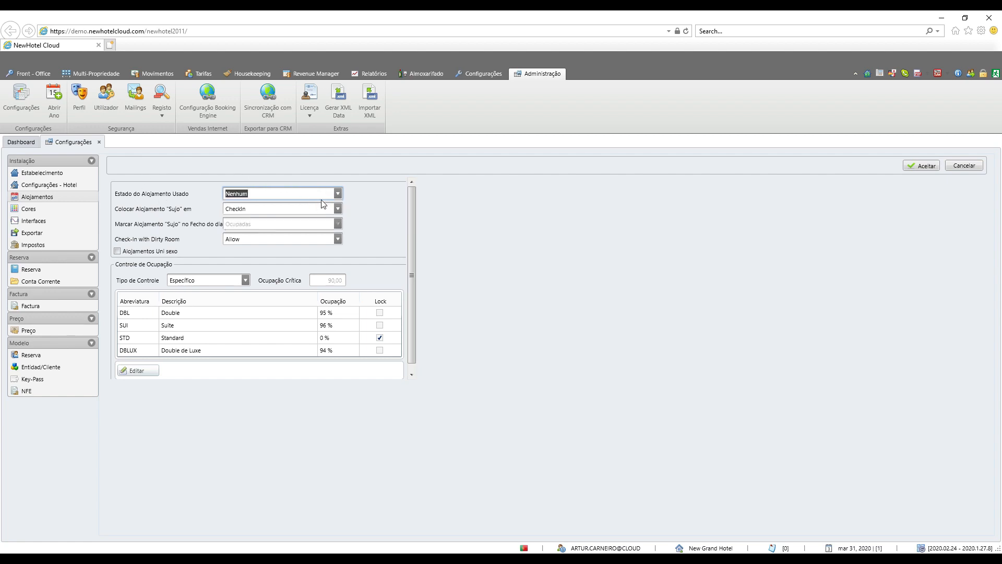
pyautogui.click(337, 194)
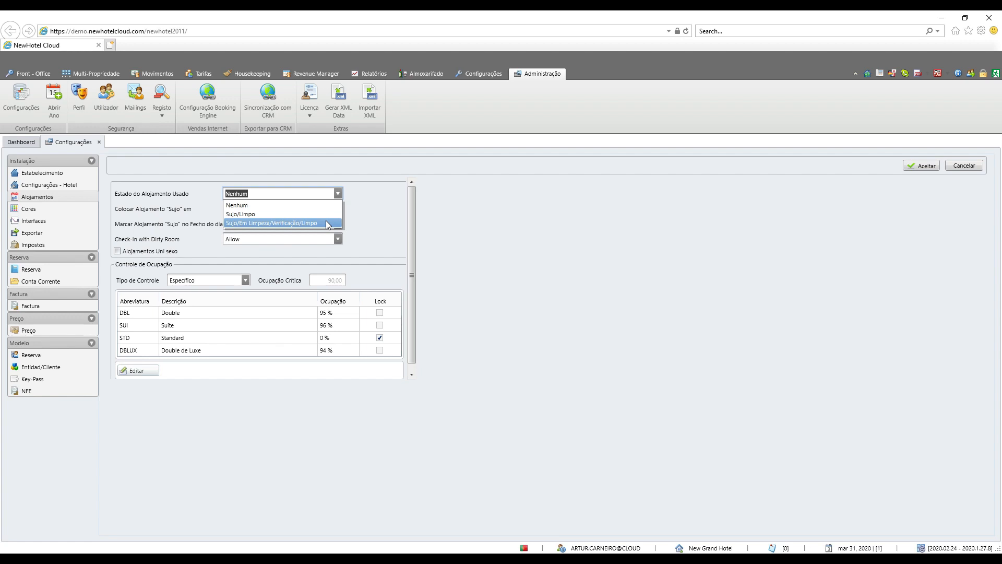
pyautogui.click(367, 196)
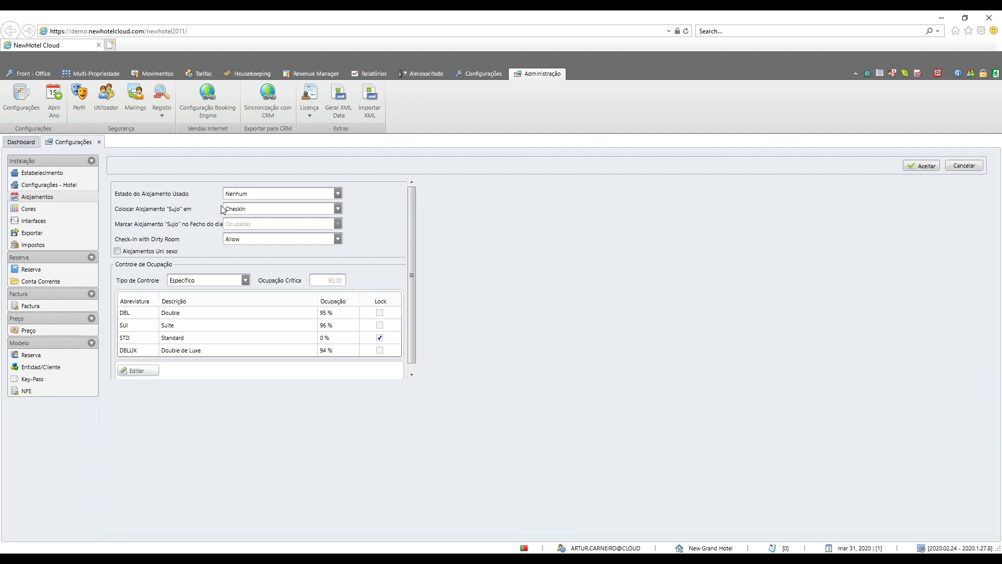
# Step: Set the moment when accommodations are marked as "Sujo" to NightAuditor
pyautogui.click(337, 209)
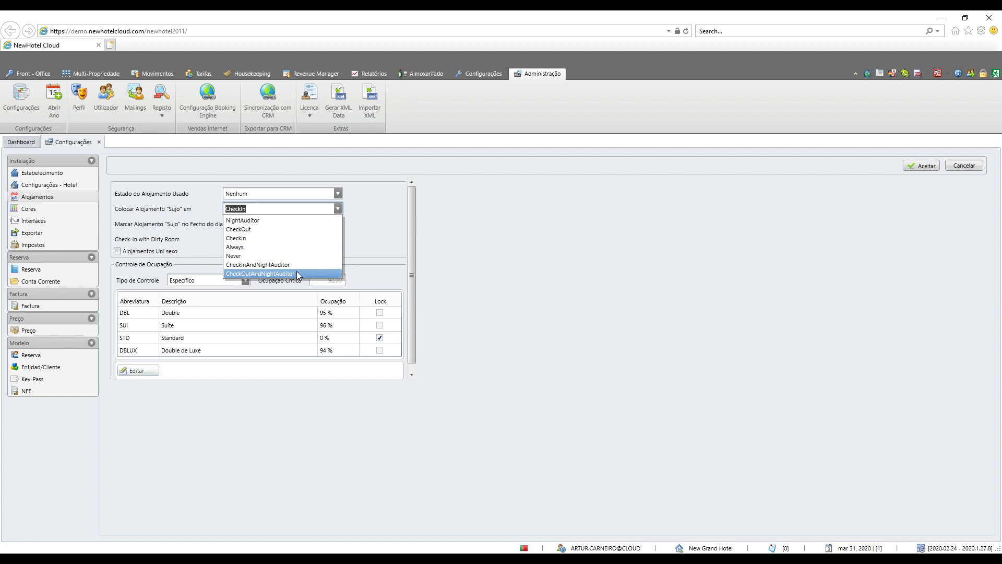
pyautogui.click(338, 209)
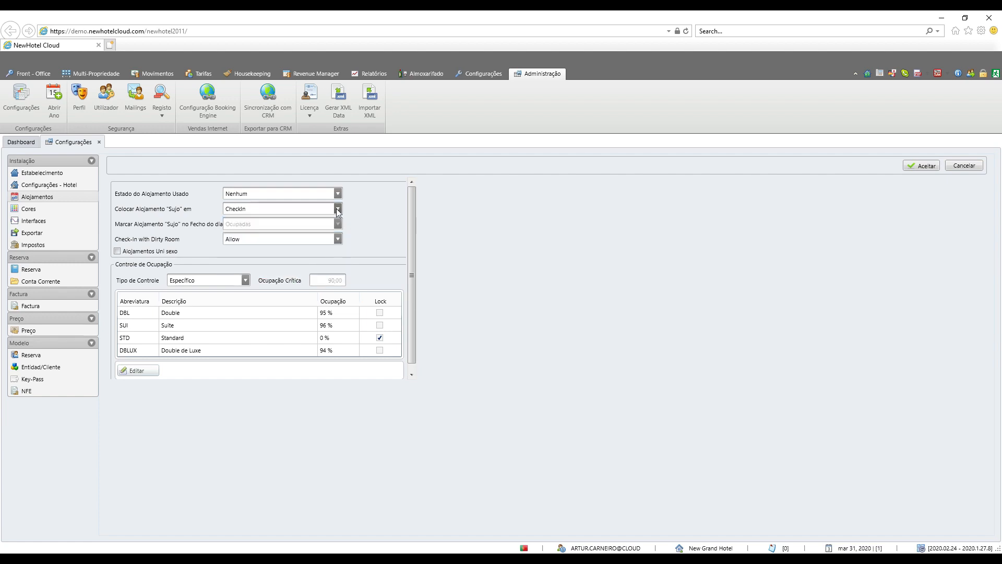
pyautogui.click(337, 209)
pyautogui.click(311, 219)
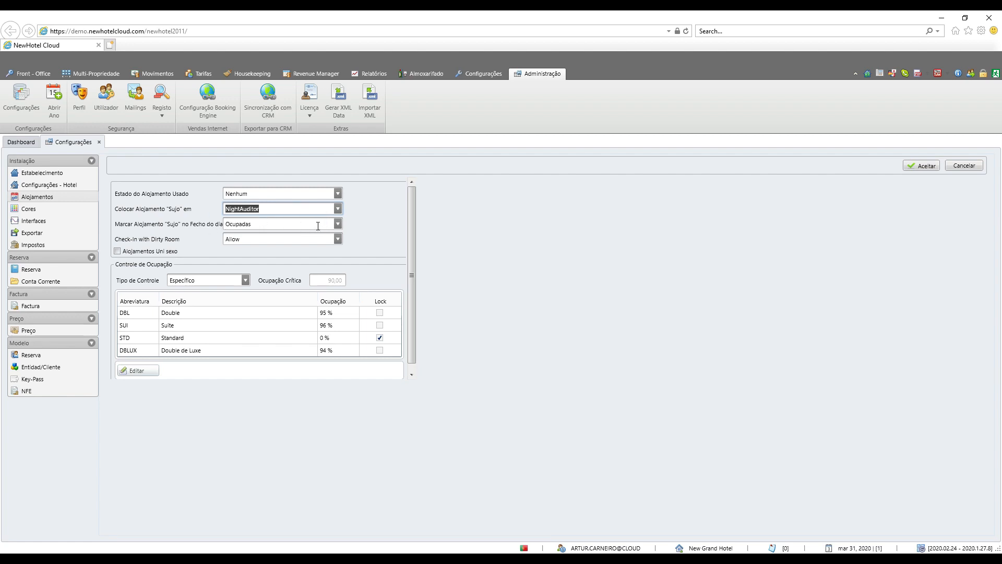
# Step: Set the end-of-day "Sujo" marking to Ocupadas and view the options for Check-In with Dirty Room
pyautogui.click(338, 224)
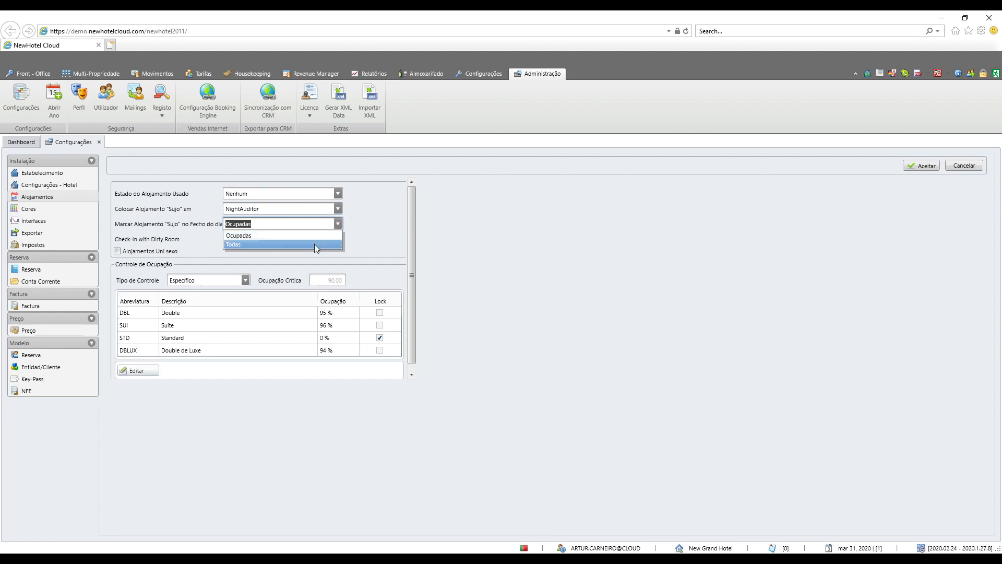
pyautogui.click(324, 236)
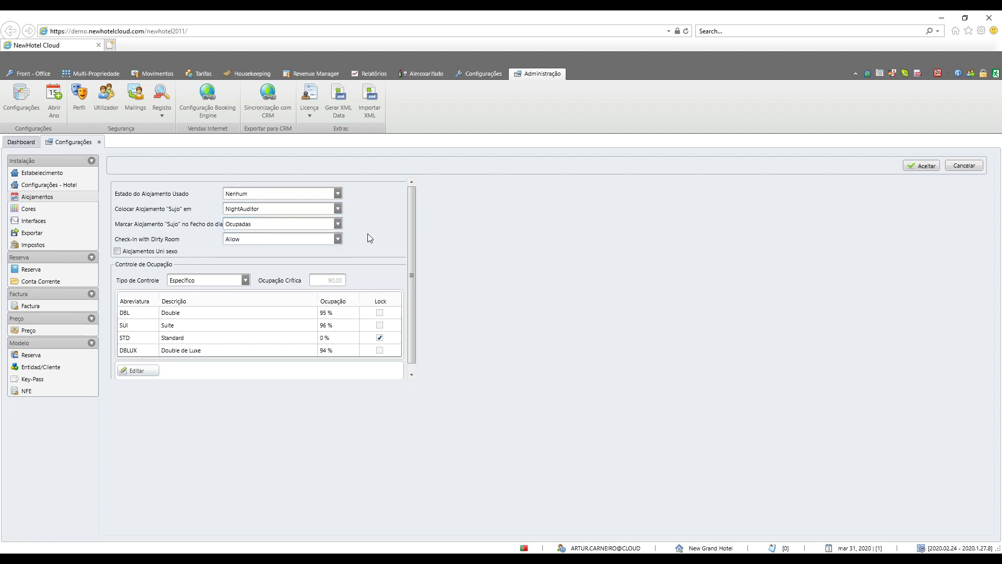
pyautogui.click(339, 239)
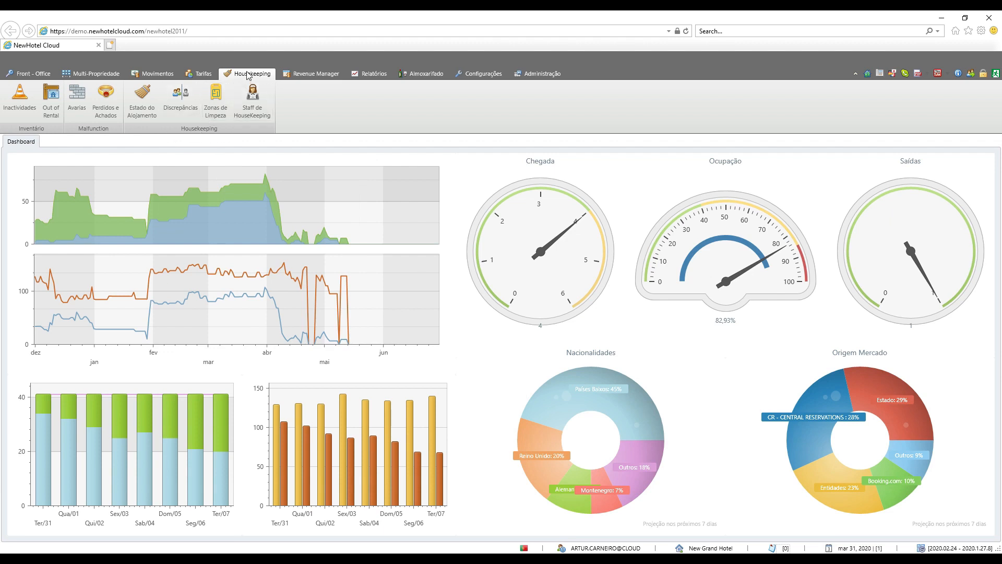
# Step: In the housekeeping accommodation status (Estado do Alojamento), mark rooms 04, 05, 06, 07, 08 and 34 as Limpo
pyautogui.click(145, 109)
pyautogui.moveTo(31, 198)
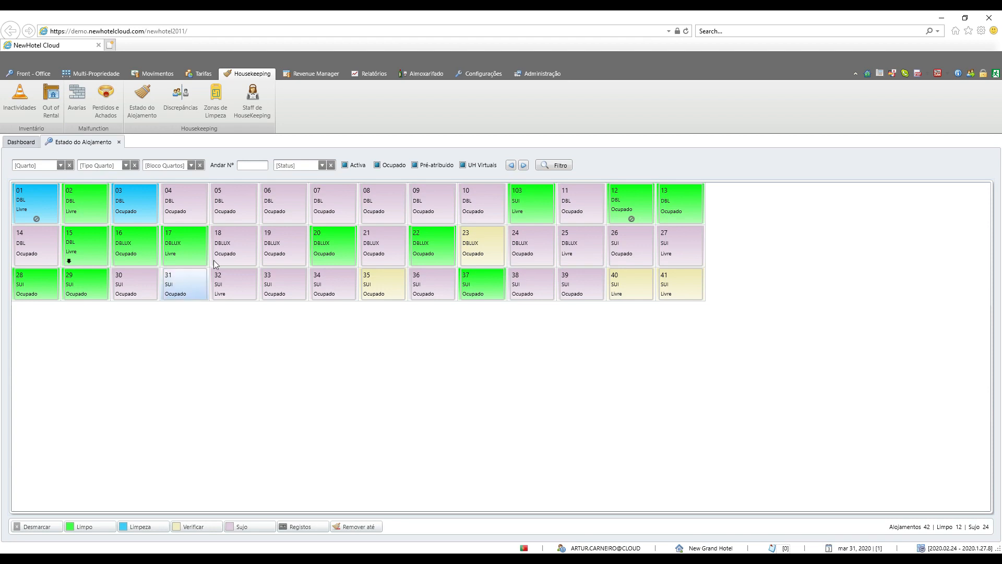
pyautogui.click(187, 195)
pyautogui.click(230, 211)
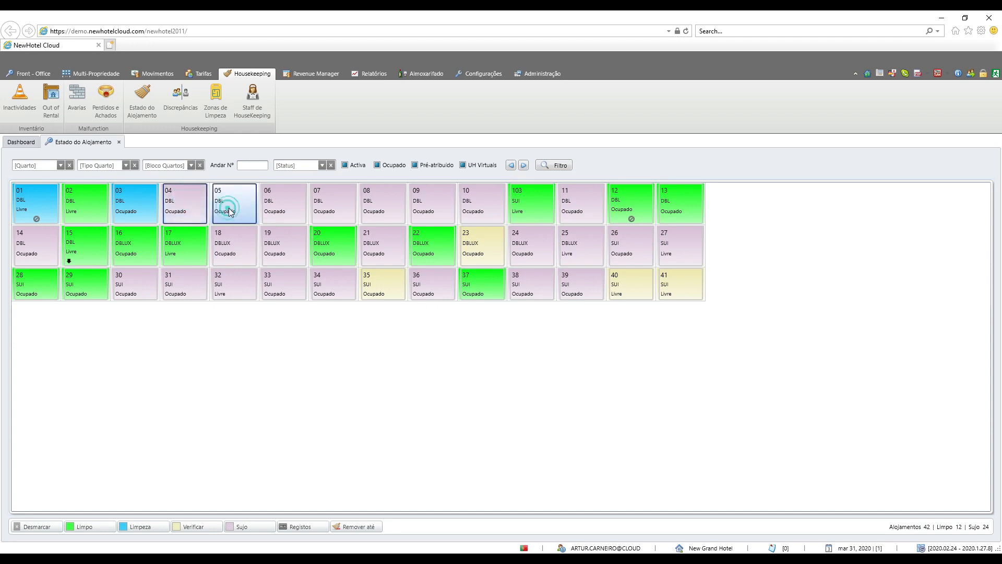
pyautogui.click(271, 209)
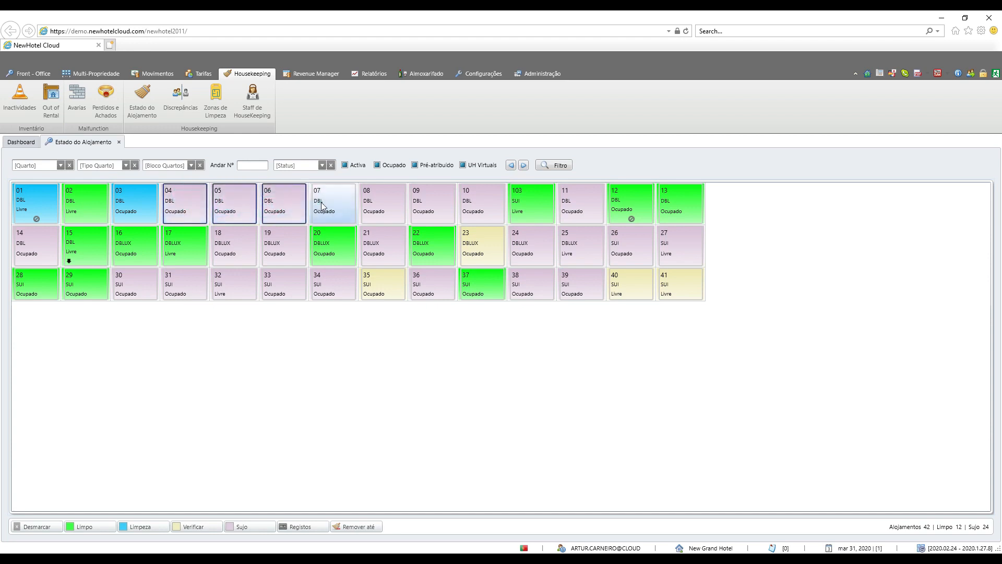
pyautogui.click(321, 207)
pyautogui.click(368, 205)
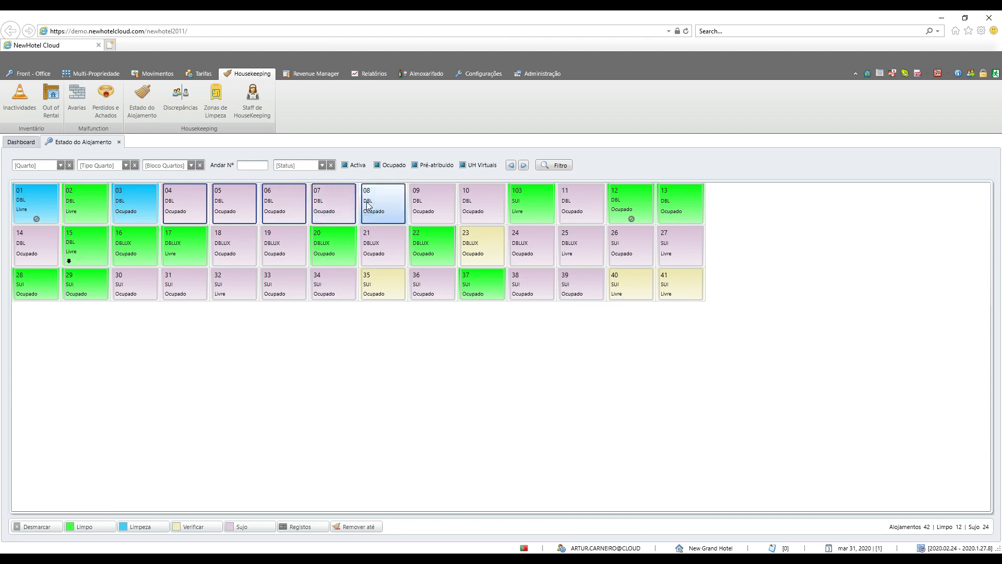
pyautogui.click(322, 285)
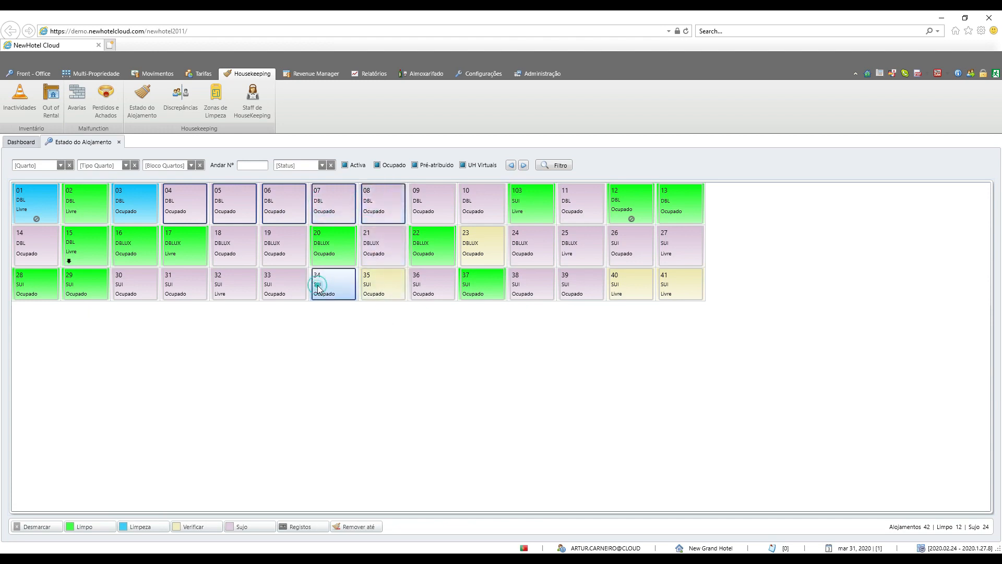
pyautogui.click(94, 527)
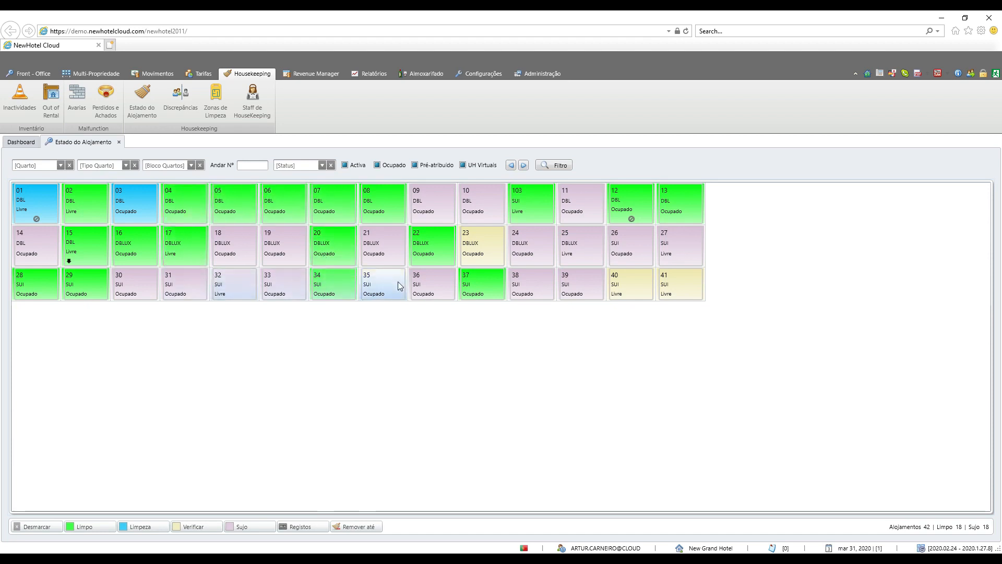
# Step: Mark room 08 as Sujo and check its status flag in the front-office accommodation planning
pyautogui.click(384, 201)
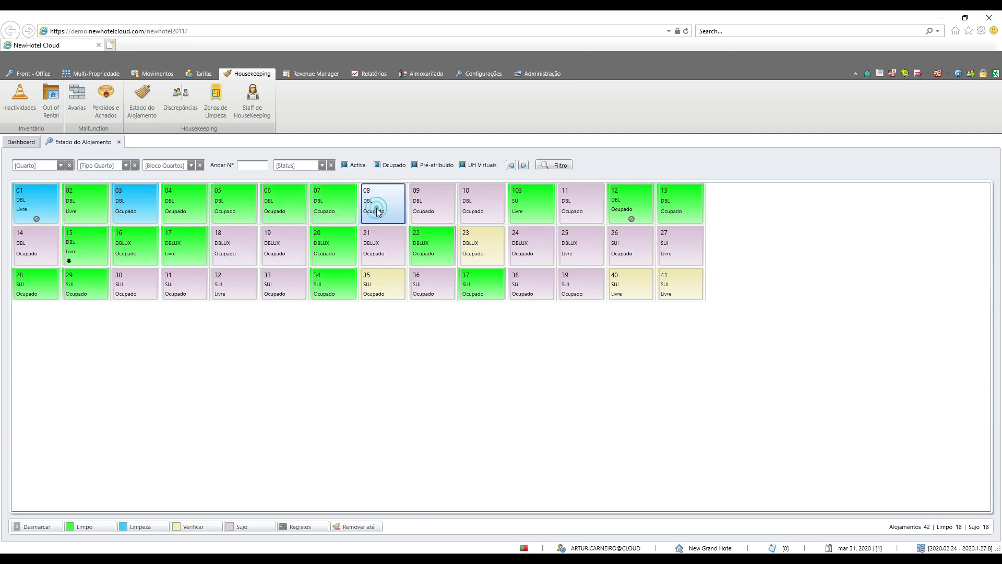
pyautogui.click(272, 529)
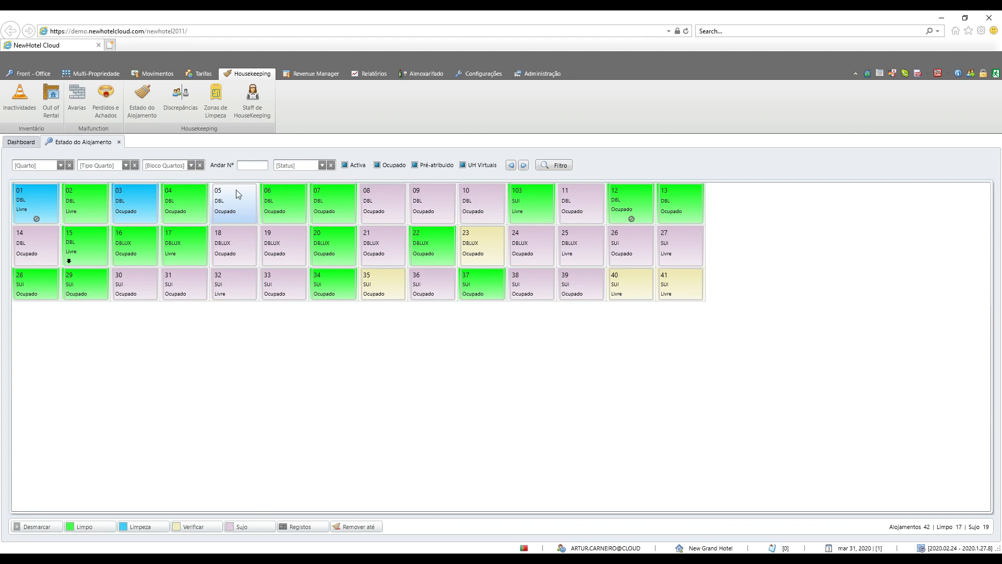
pyautogui.click(31, 73)
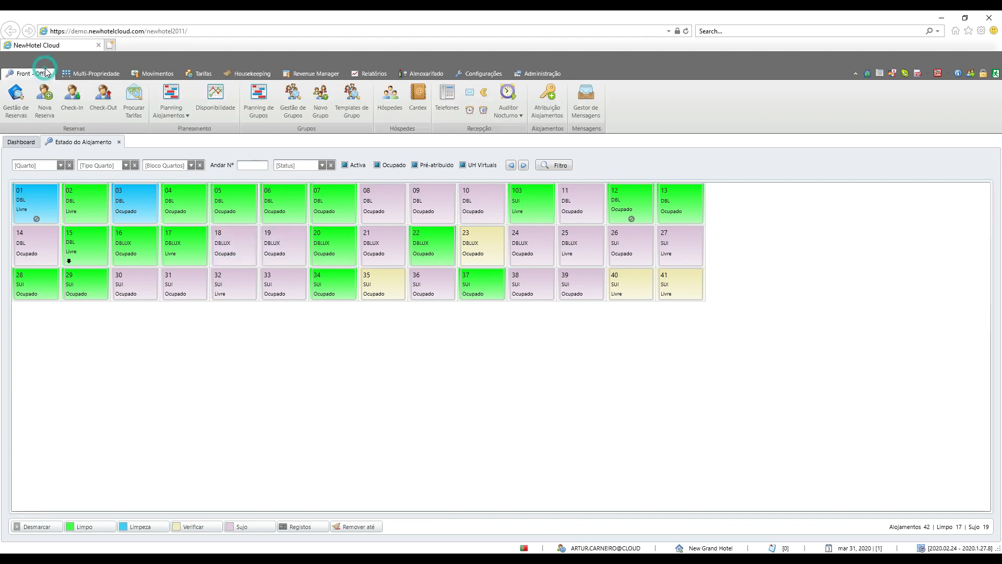
pyautogui.click(169, 102)
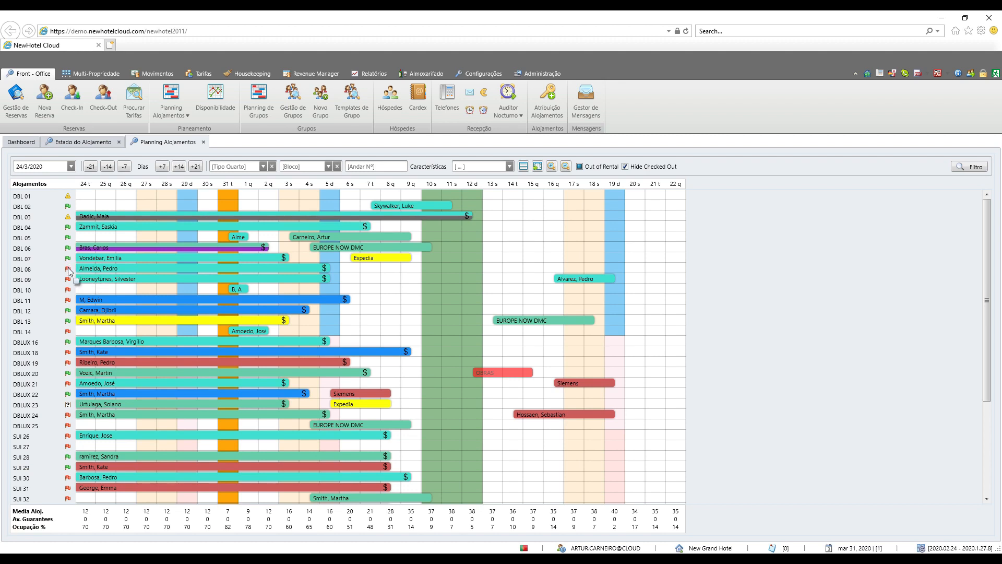
pyautogui.click(68, 270)
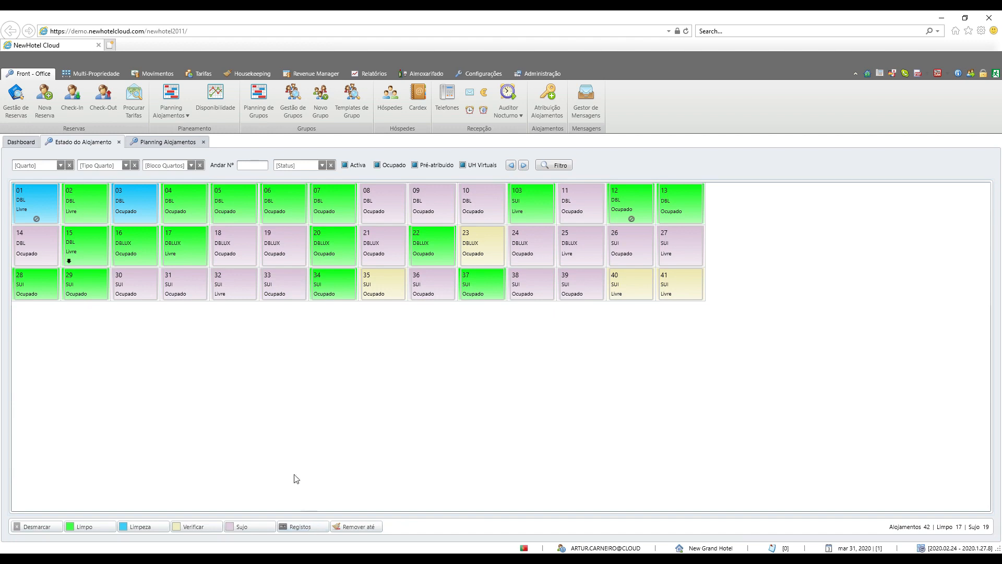
# Step: View the status records (Registos) of room 04 and open the Remover até option for removing records
pyautogui.click(187, 201)
pyautogui.click(294, 527)
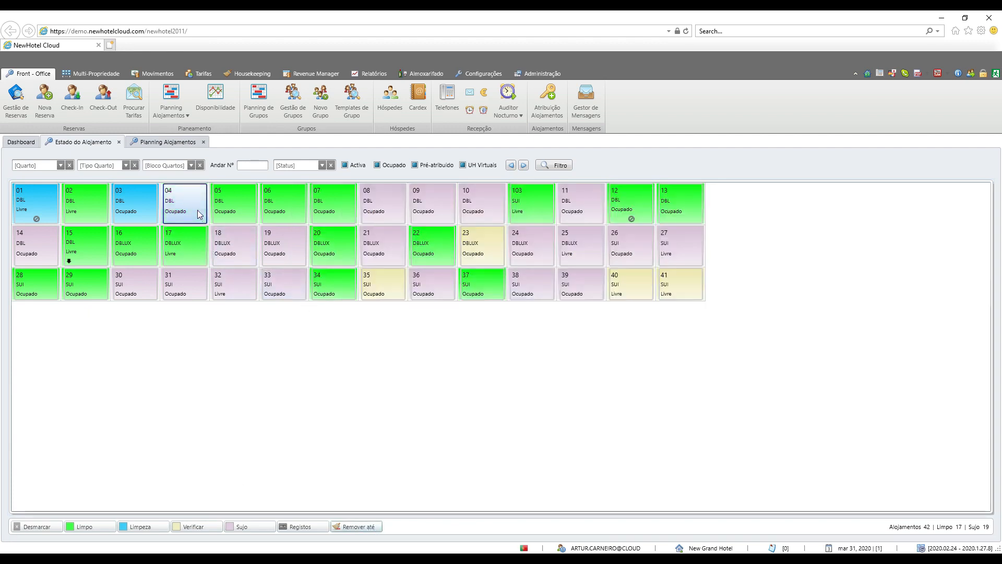
pyautogui.click(346, 527)
pyautogui.click(501, 323)
pyautogui.click(527, 328)
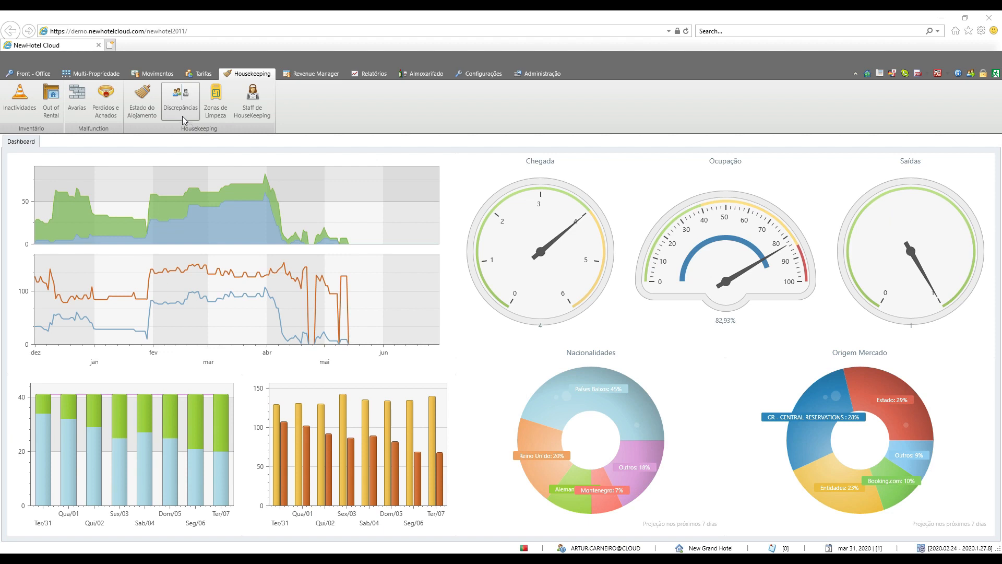
# Step: Open the housekeeping discrepancies and record 3 in the first Paxs field of room 09's discrepancy, saving the record
pyautogui.click(183, 118)
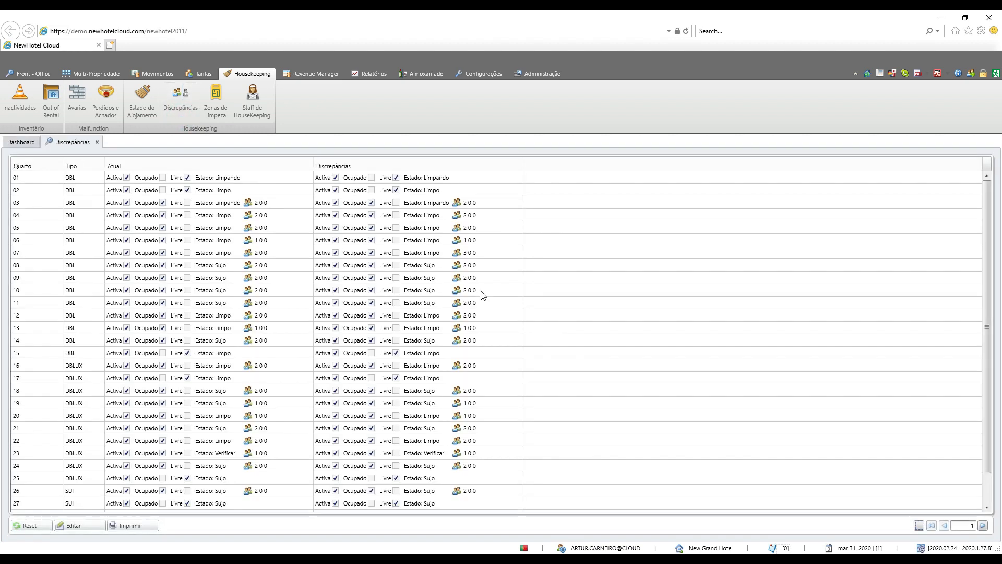
pyautogui.doubleClick(428, 252)
pyautogui.click(476, 279)
pyautogui.doubleClick(477, 280)
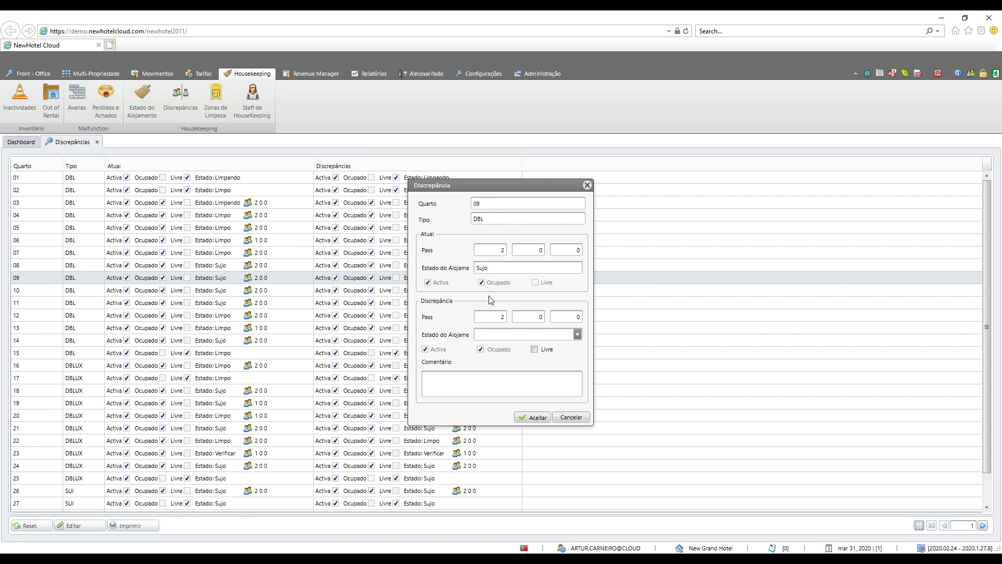
pyautogui.click(493, 314)
pyautogui.write('3')
pyautogui.click(533, 417)
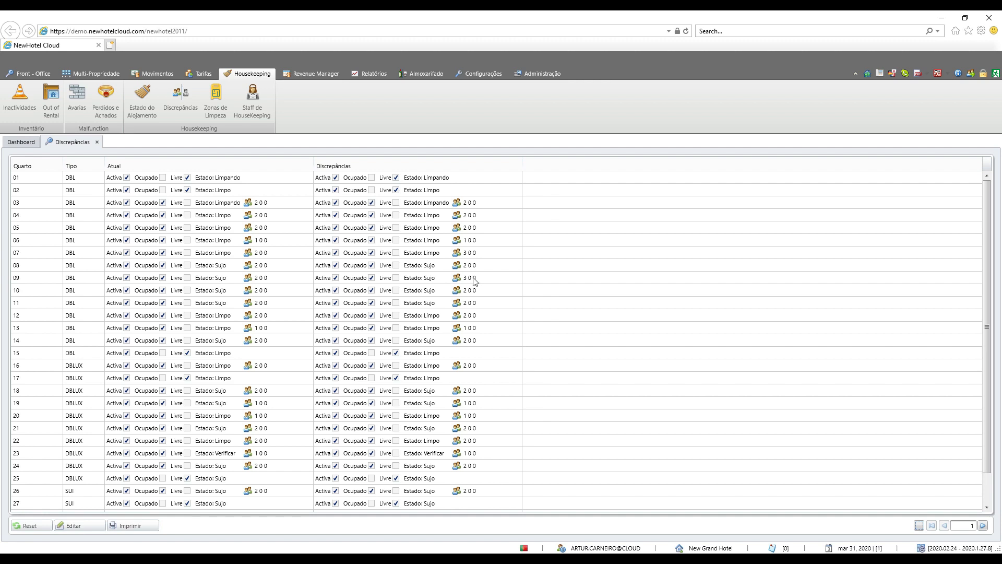
# Step: Review the accommodation status options in room 12's discrepancy record and register room 13's discrepancy as Livre
pyautogui.doubleClick(468, 320)
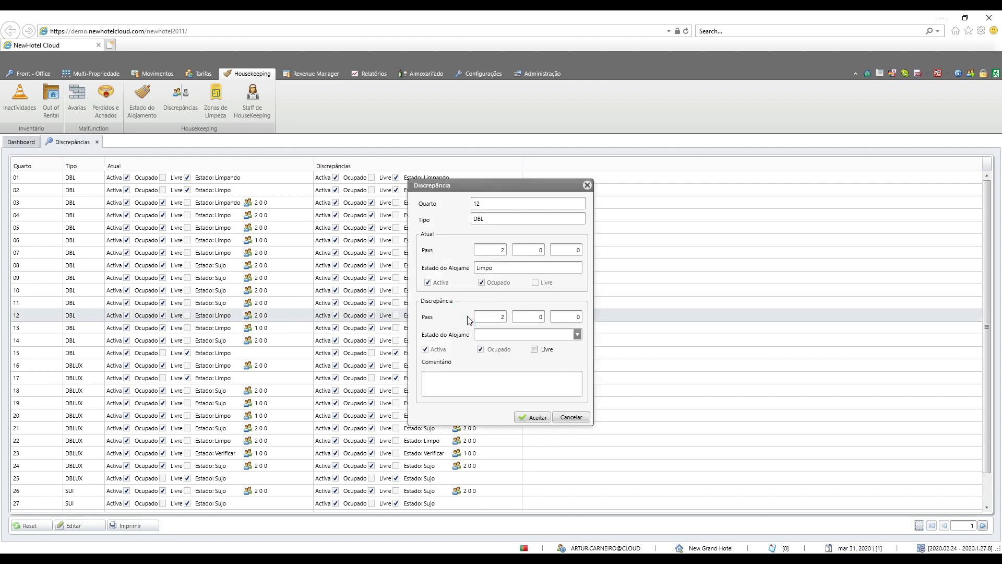
pyautogui.click(577, 334)
pyautogui.click(559, 346)
pyautogui.click(531, 416)
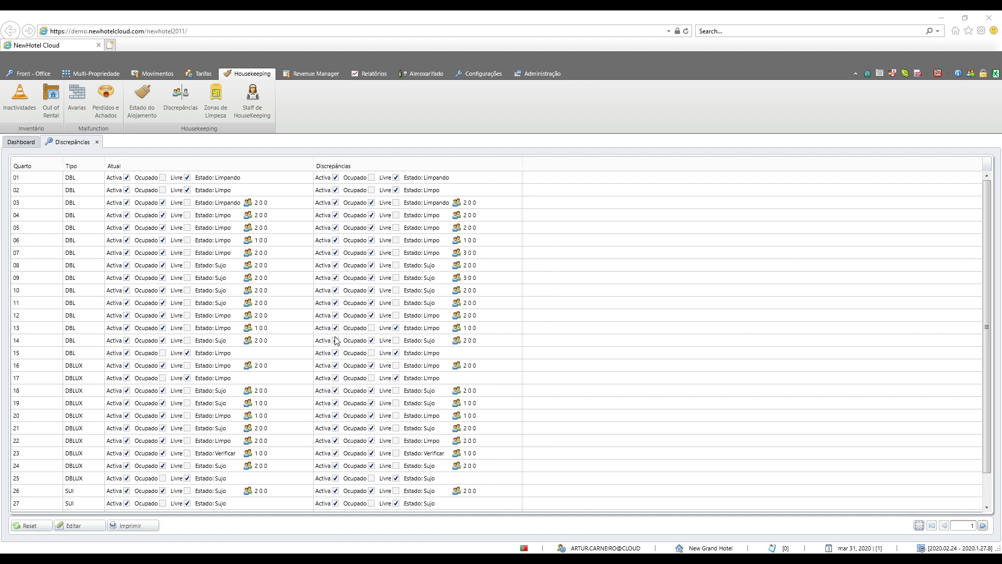
# Step: Open the discrepancy record of room 21, mark the room as Livre and save it
pyautogui.click(331, 431)
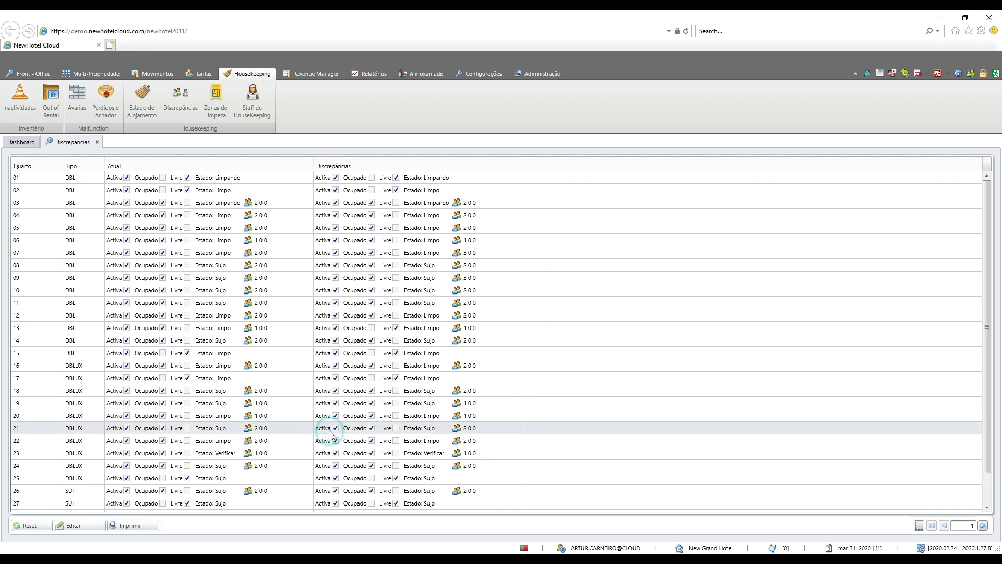
pyautogui.doubleClick(360, 432)
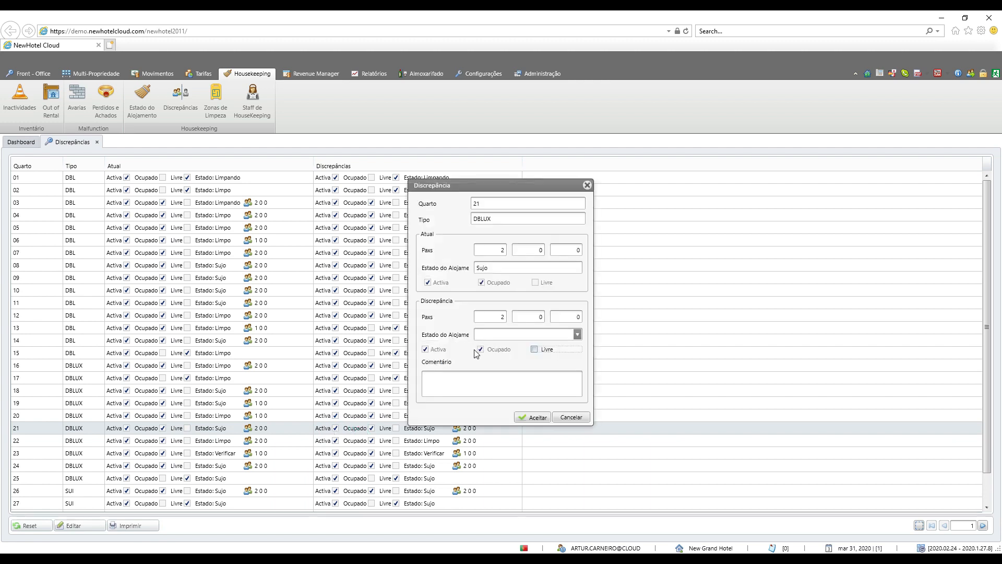
pyautogui.click(534, 349)
pyautogui.click(534, 417)
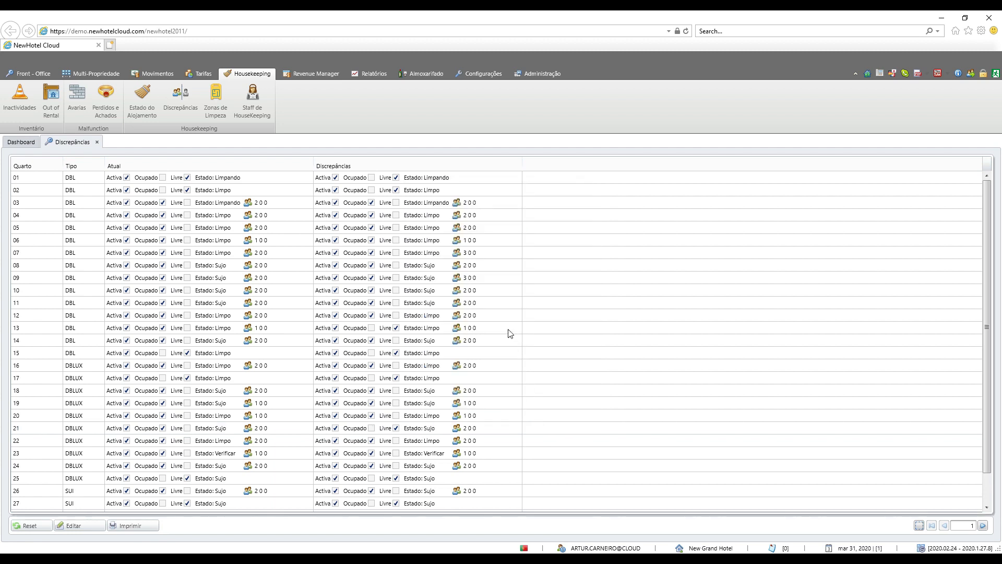
# Step: Generate the discrepancies report for 31/3/2020 and compare room 07's current and discrepant guest counts
pyautogui.click(133, 527)
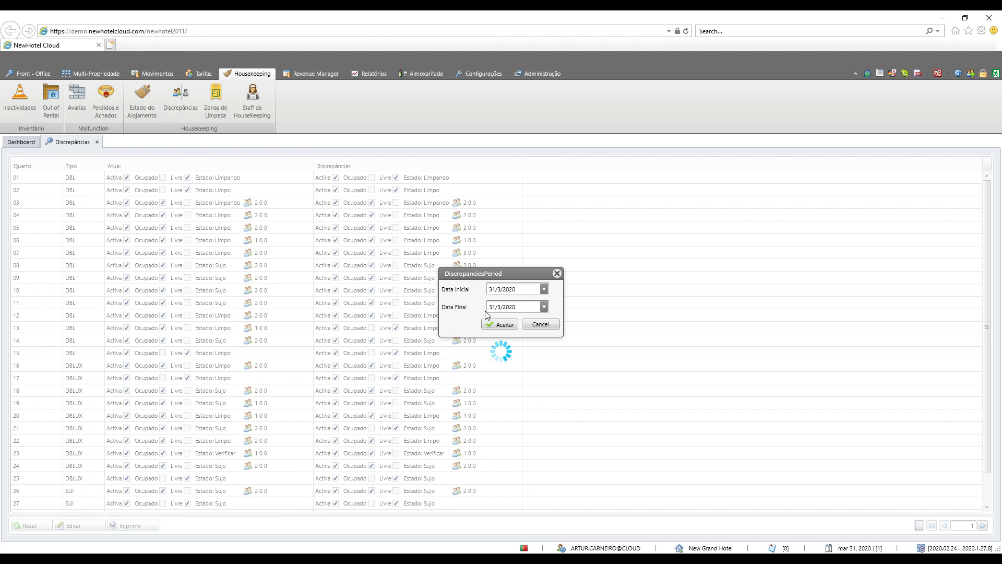
pyautogui.click(502, 324)
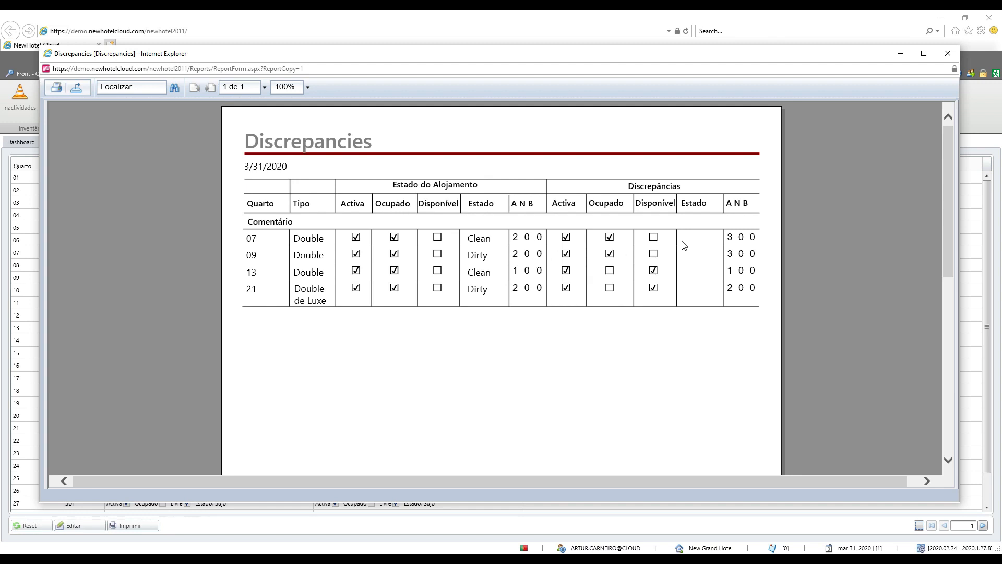
pyautogui.moveTo(755, 237); pyautogui.dragTo(256, 241)
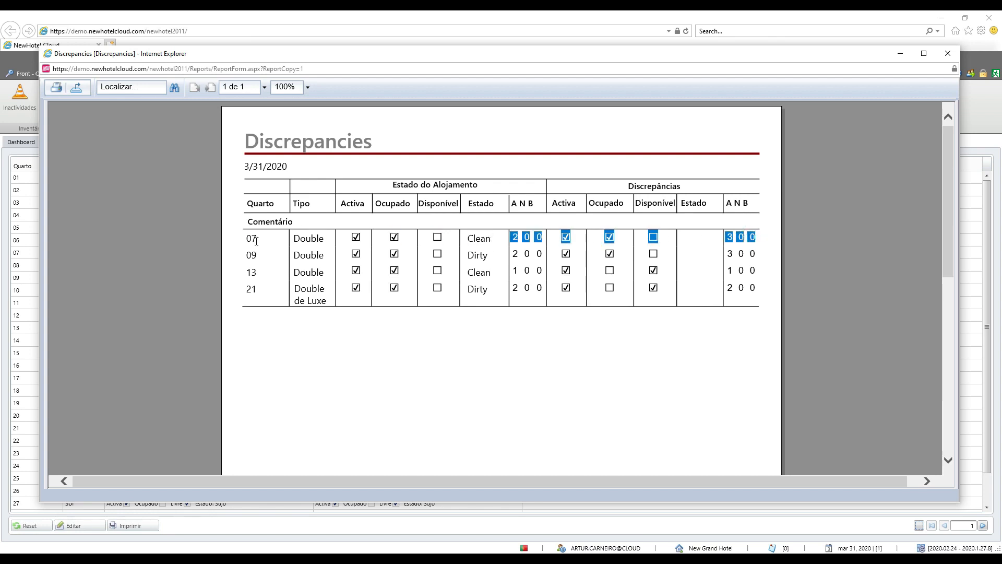
pyautogui.click(257, 241)
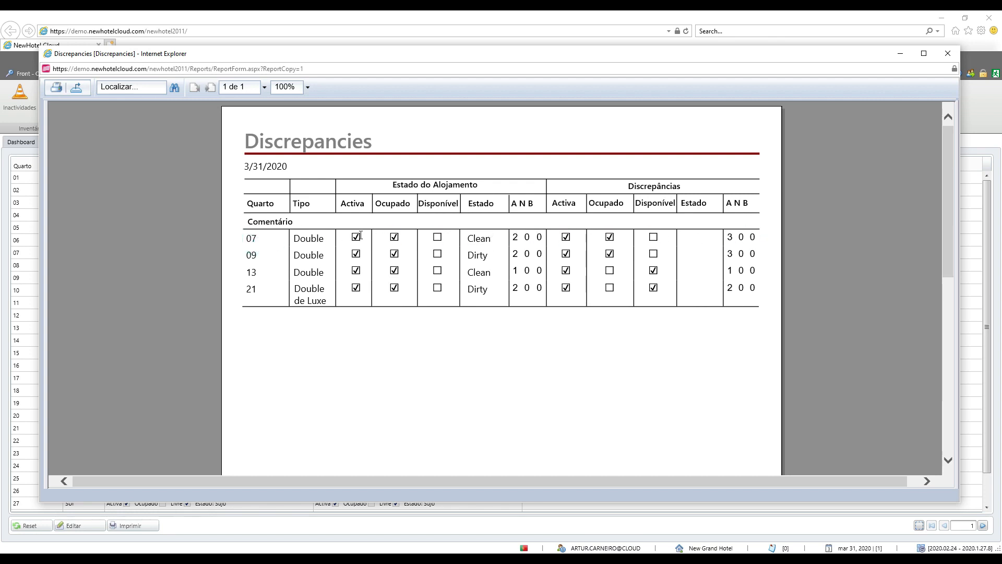
pyautogui.doubleClick(515, 237)
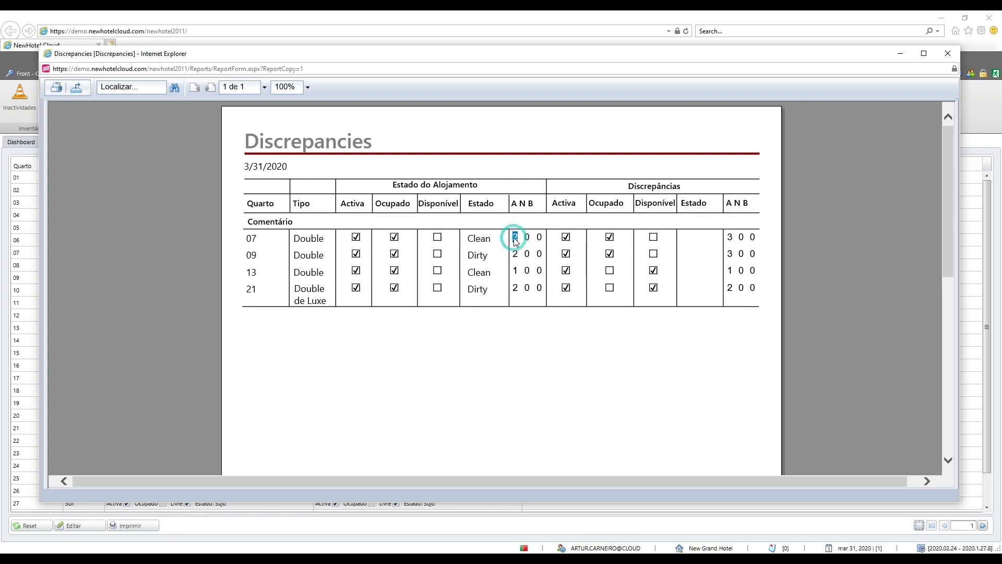
pyautogui.click(731, 235)
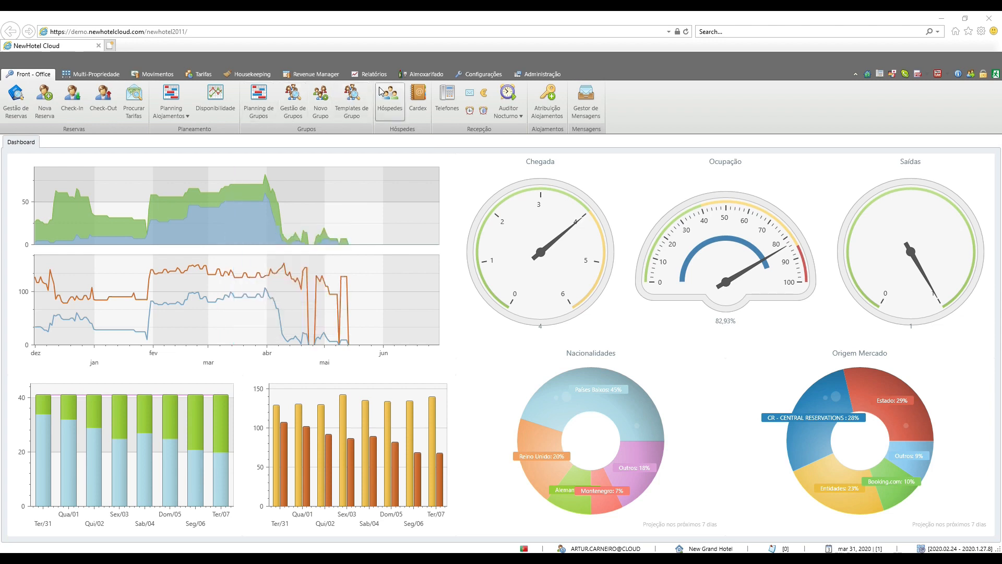
# Step: Open the housekeeping cleaning zones (Zonas de Limpeza) and view the form for a new cleaning zone group
pyautogui.click(252, 76)
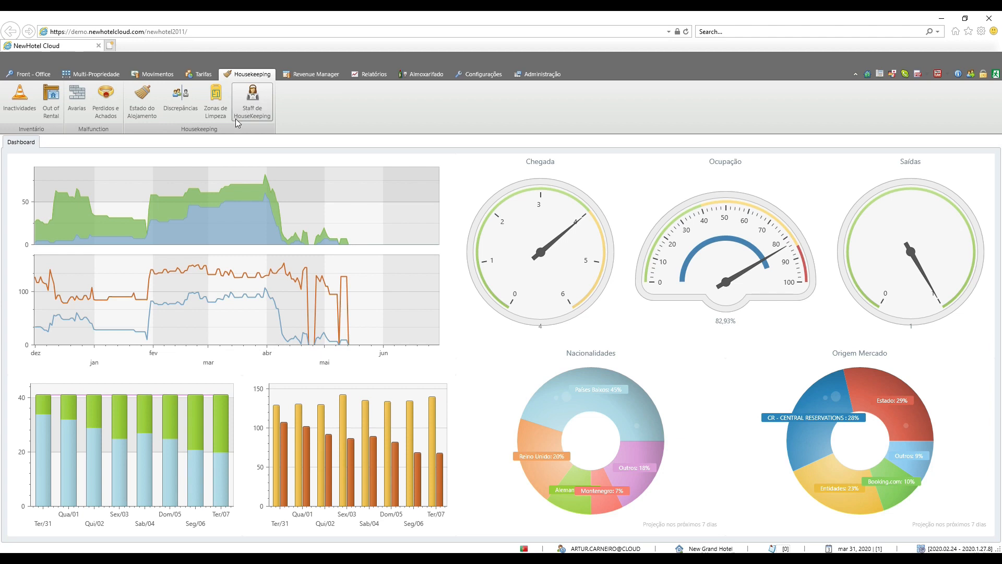
pyautogui.click(220, 110)
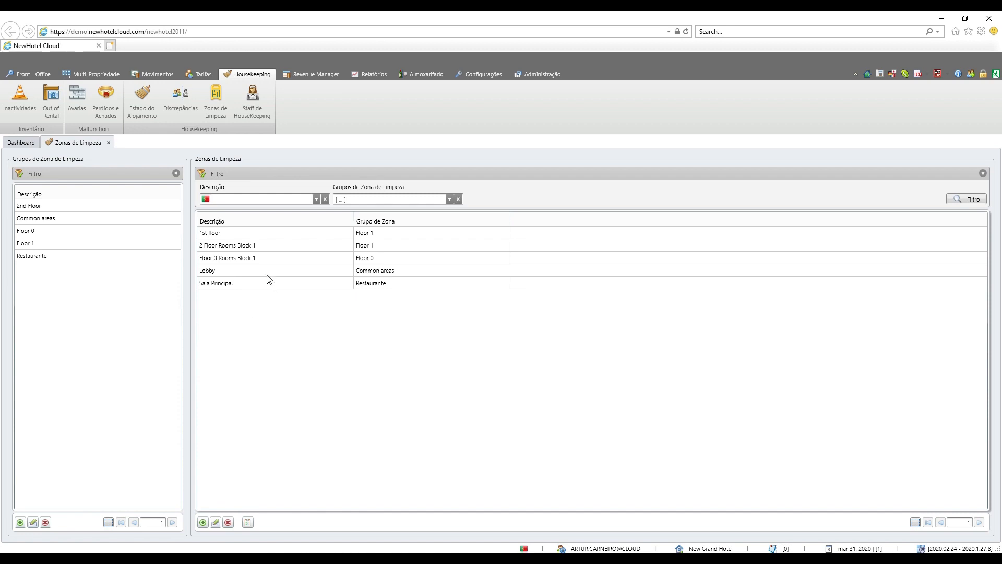
pyautogui.click(20, 522)
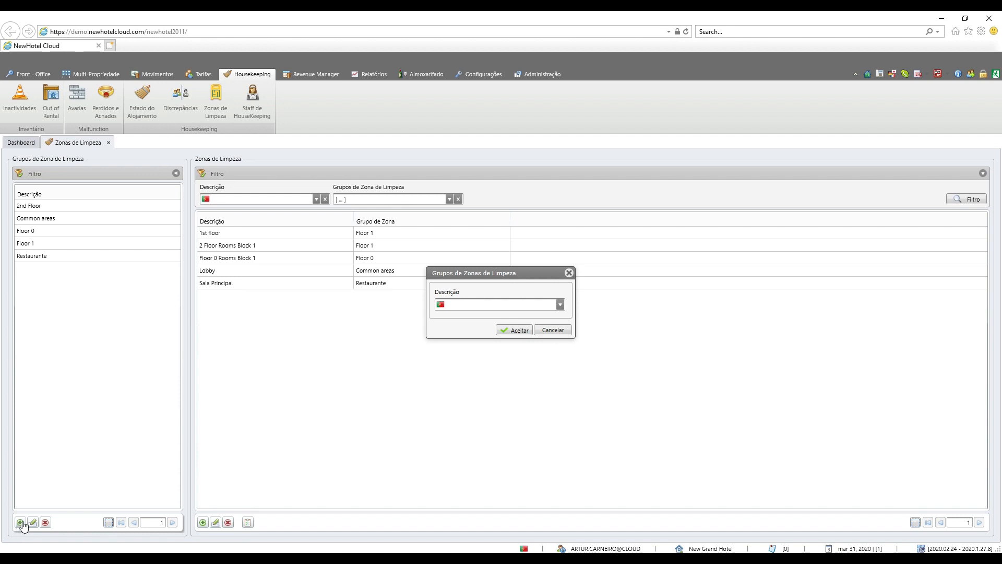
pyautogui.click(471, 303)
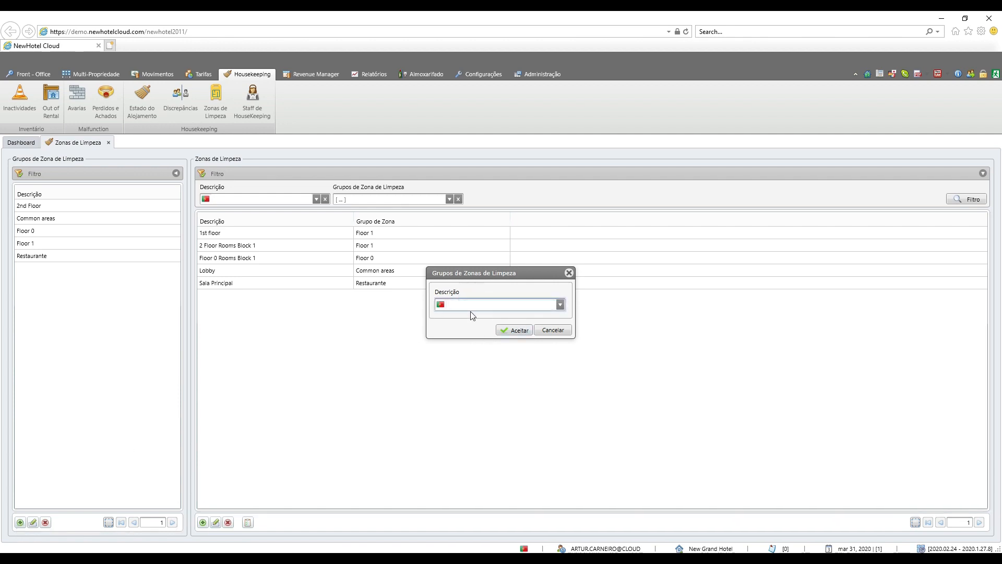
pyautogui.click(568, 272)
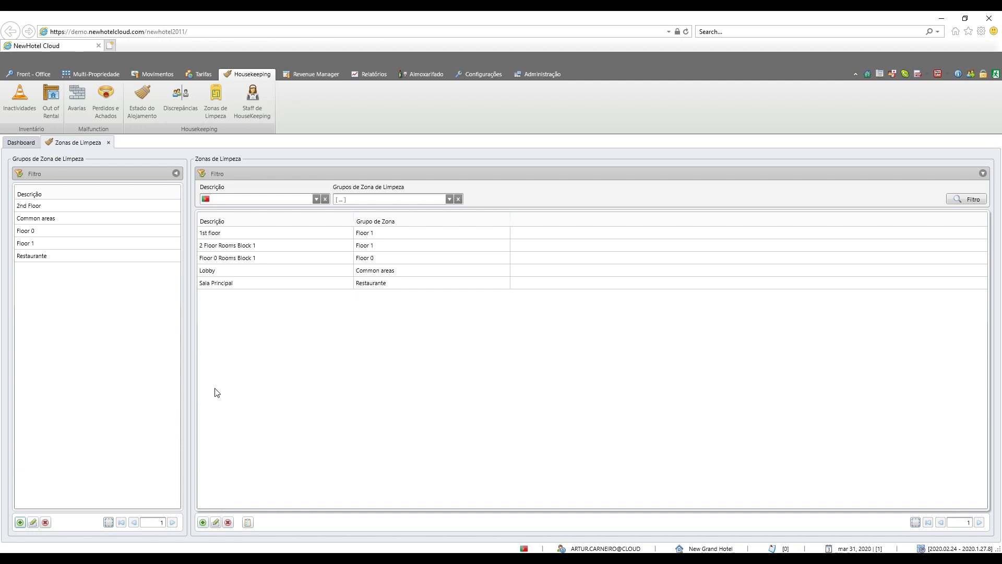
# Step: Open the form for a new cleaning zone, view its description and zone group fields, and close it without saving
pyautogui.click(203, 522)
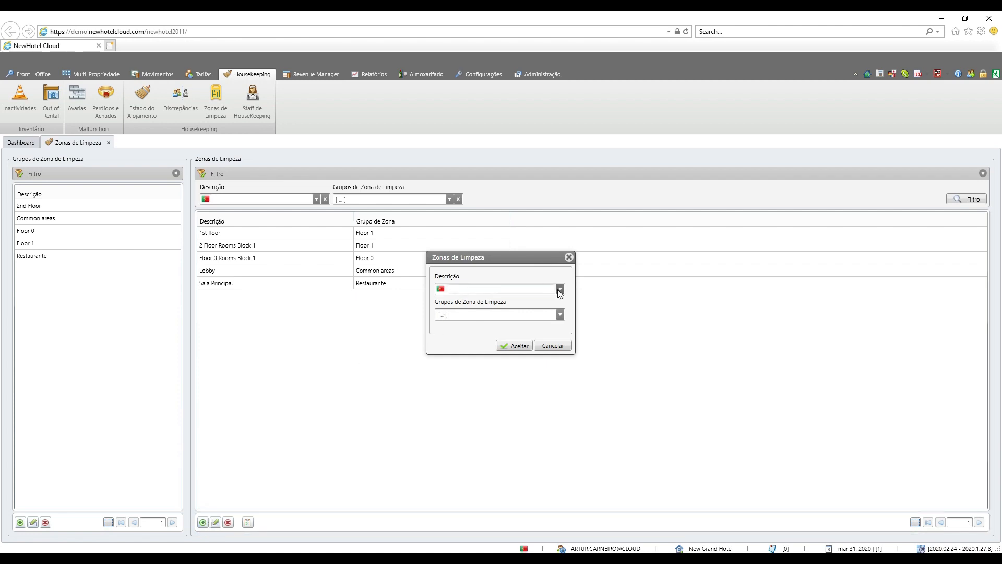
pyautogui.click(489, 288)
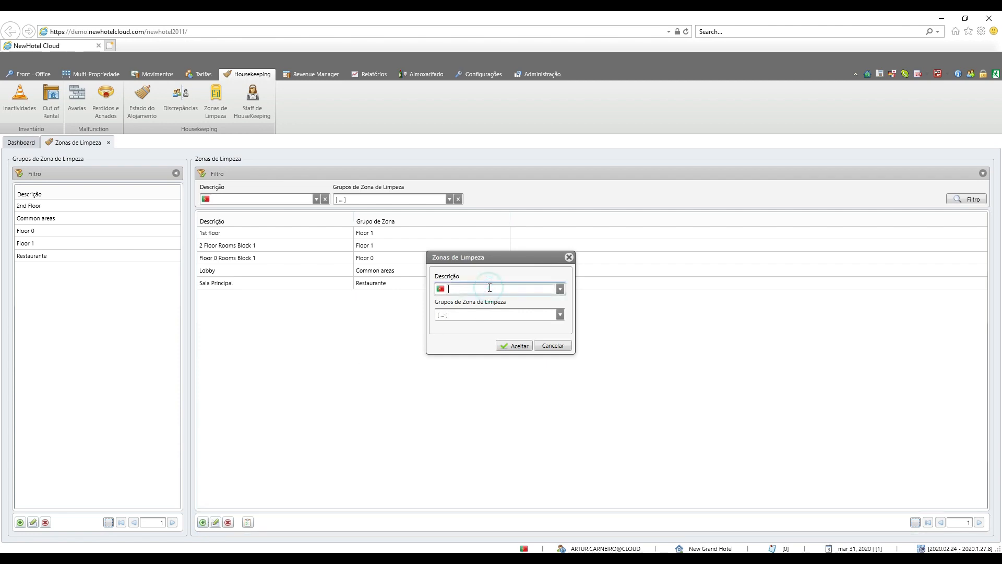
pyautogui.click(552, 345)
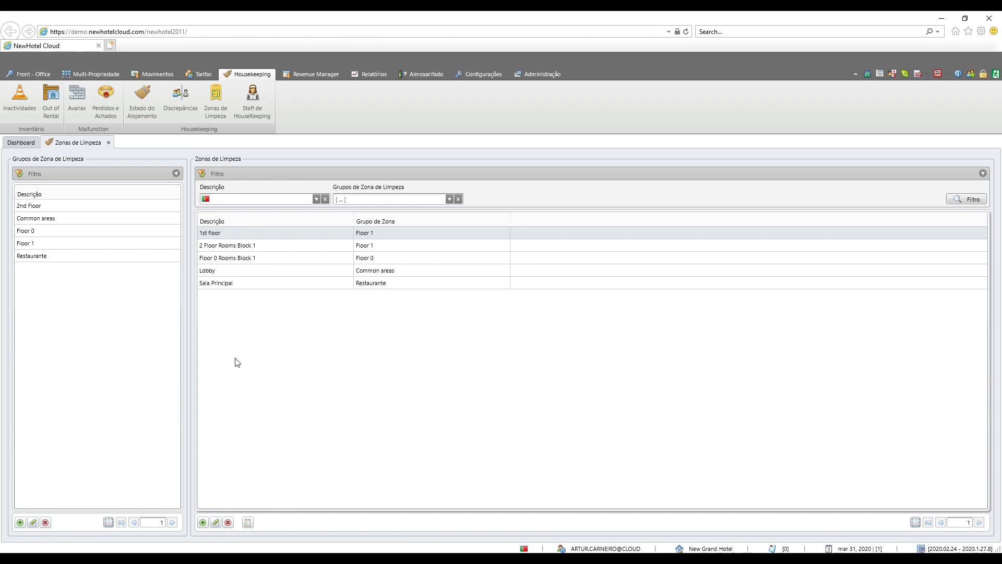
# Step: Rename the cleaning zone "1st floor" as "bloco A" and save it
pyautogui.doubleClick(264, 233)
pyautogui.click(459, 289)
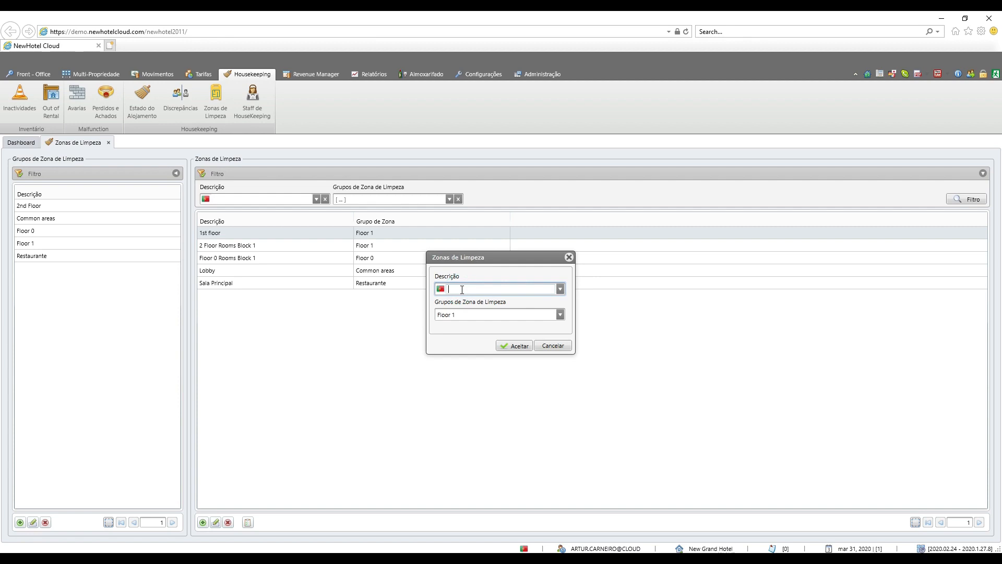
pyautogui.write('bloco A')
pyautogui.click(515, 347)
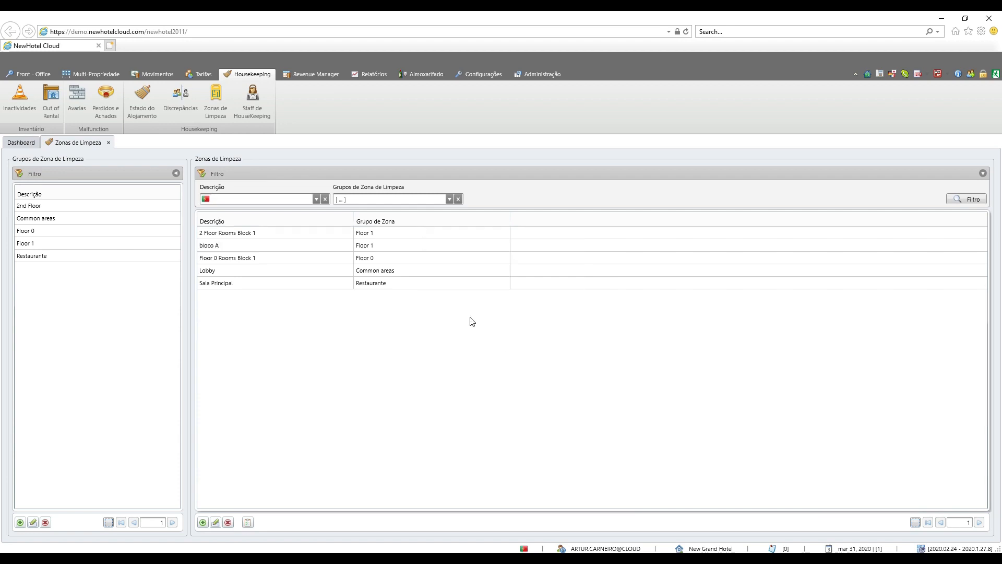
# Step: Rename the cleaning zone "2 Floor Rooms Block 1" as "Bloco B" and save it
pyautogui.doubleClick(228, 235)
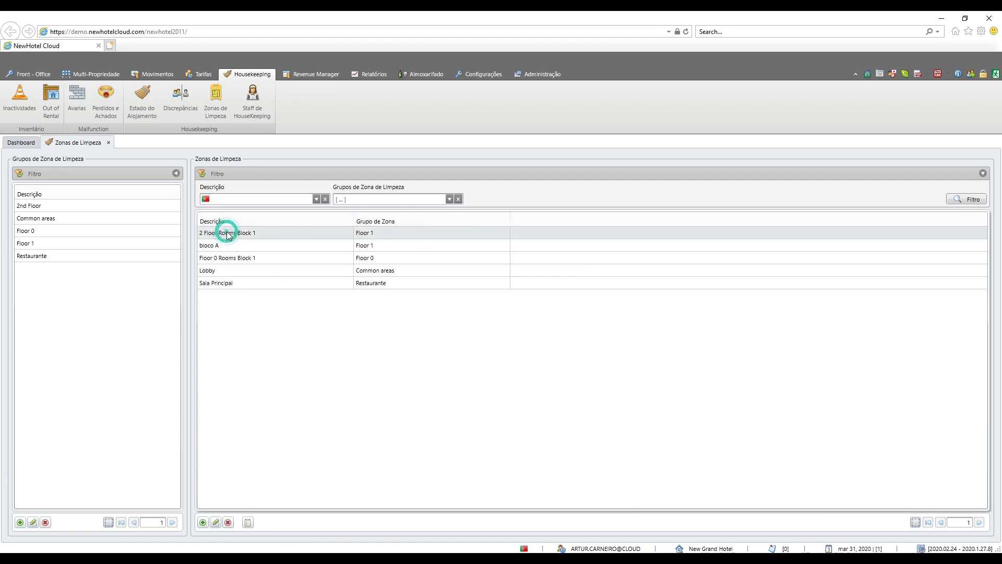
pyautogui.click(458, 286)
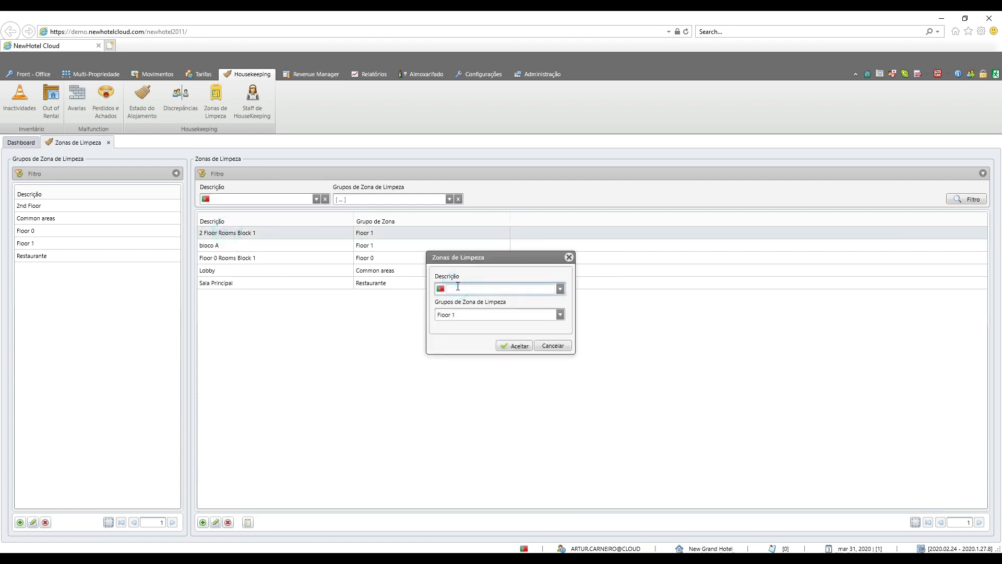
pyautogui.write('Bloco B')
pyautogui.click(514, 346)
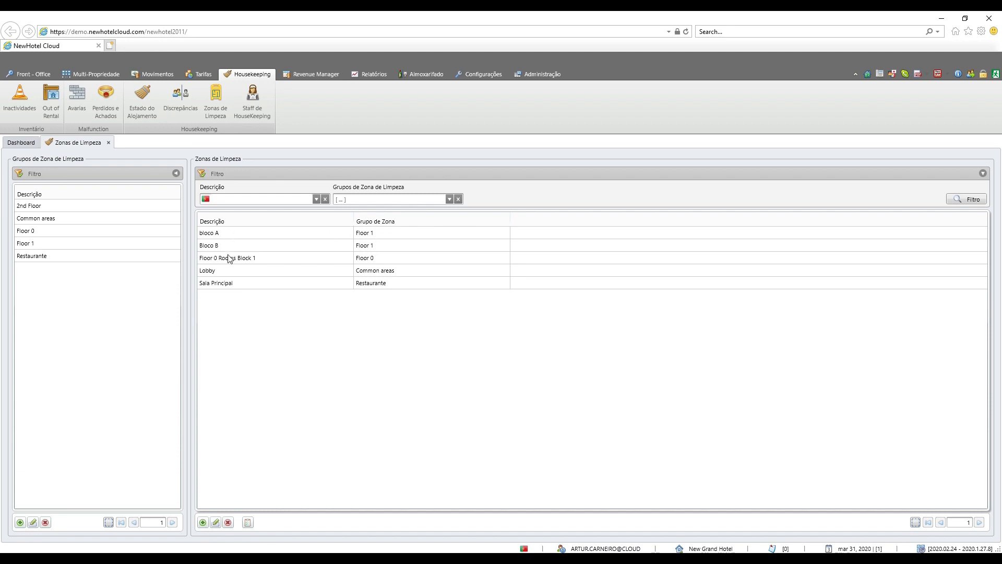
# Step: Open the room and common-area assignment of cleaning zone bloco A and add room 26 to it
pyautogui.click(219, 271)
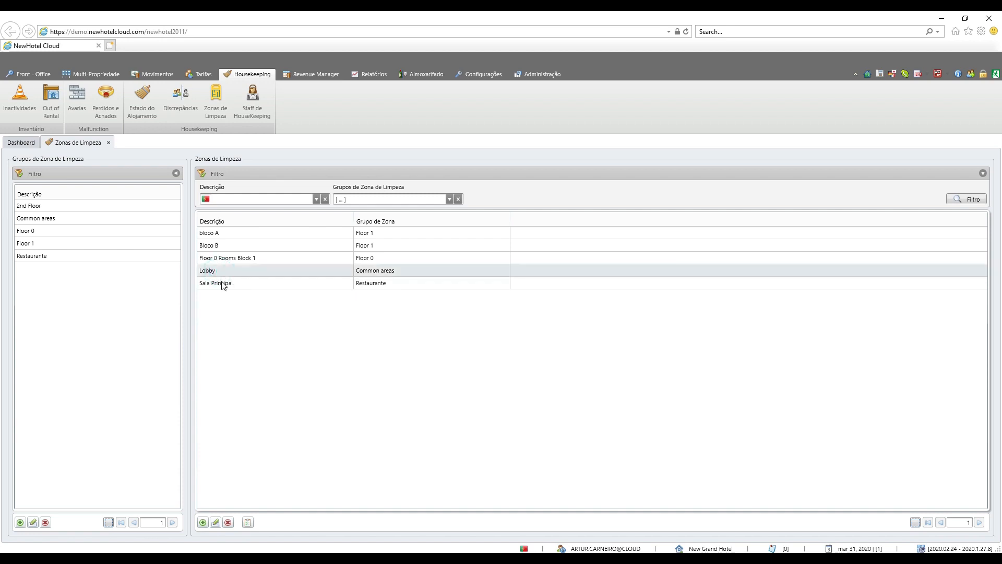
pyautogui.click(222, 284)
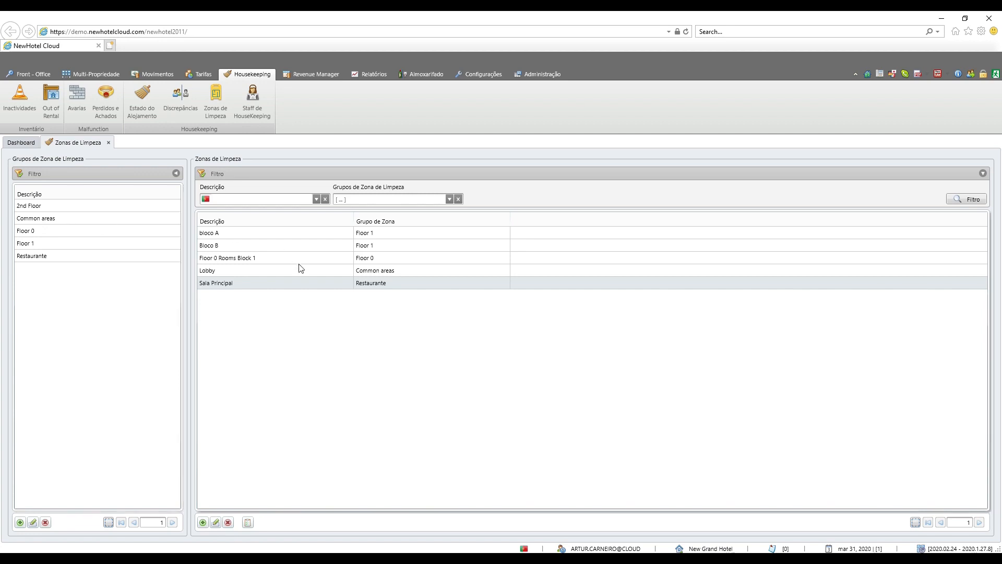
pyautogui.click(248, 522)
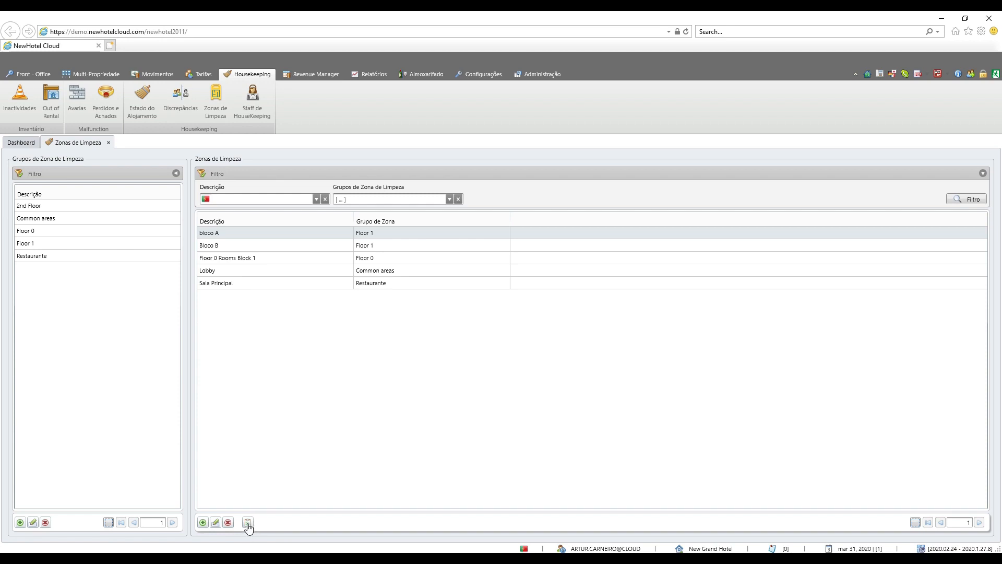
pyautogui.click(247, 522)
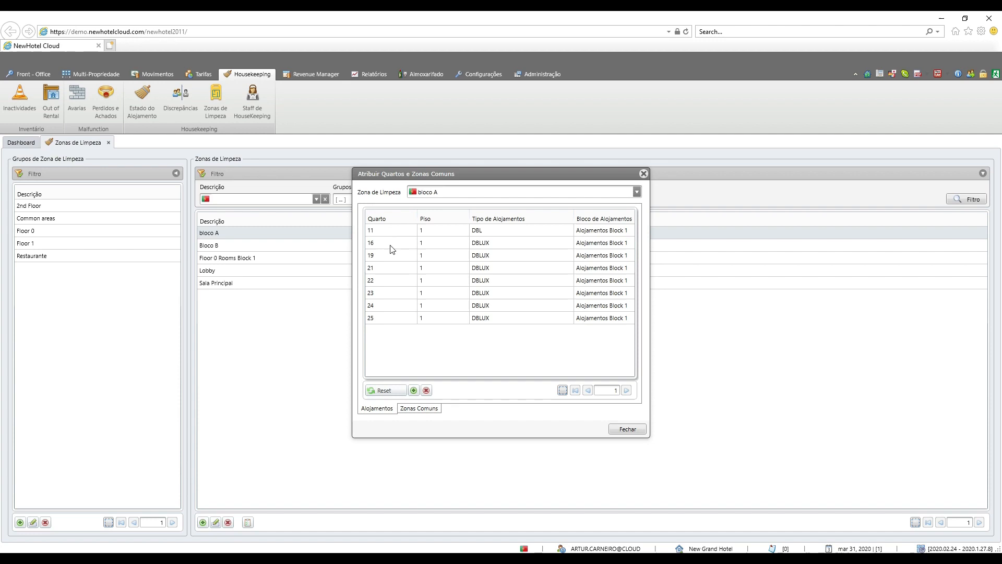
pyautogui.click(414, 391)
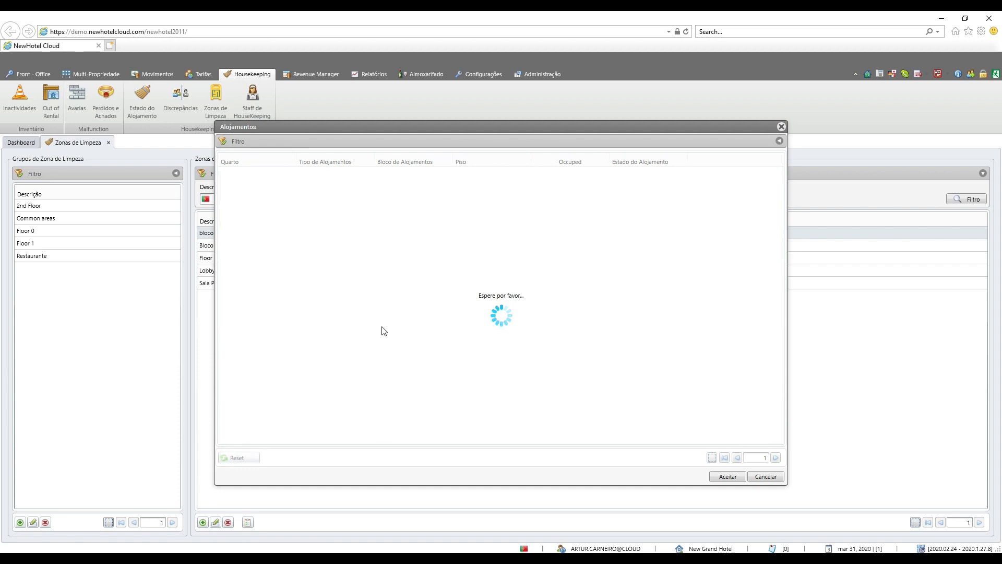
pyautogui.click(298, 287)
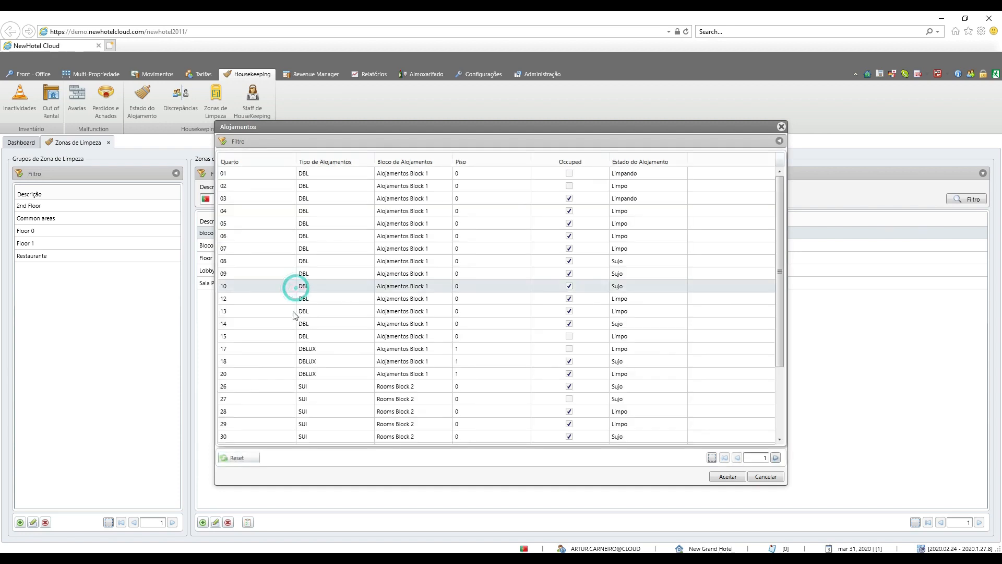
pyautogui.click(294, 311)
pyautogui.click(301, 349)
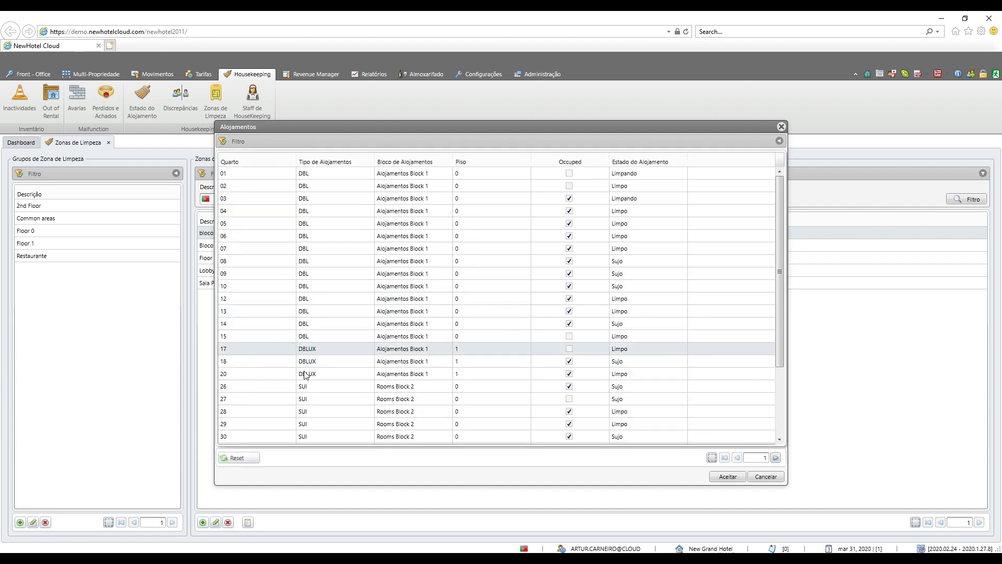
pyautogui.click(302, 386)
pyautogui.doubleClick(302, 387)
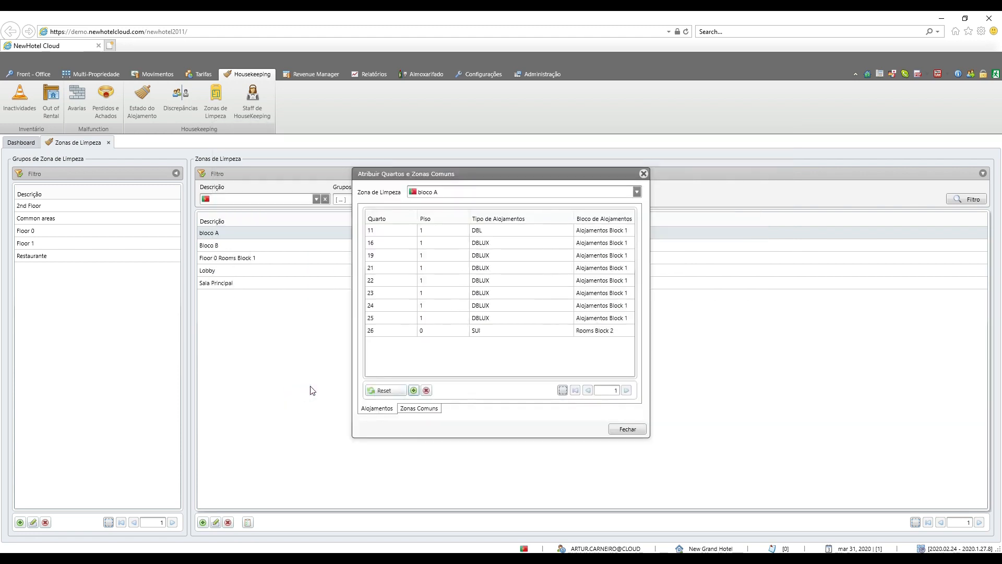
# Step: Add the common area Terrace to cleaning zone bloco A and close the assignment window
pyautogui.click(425, 410)
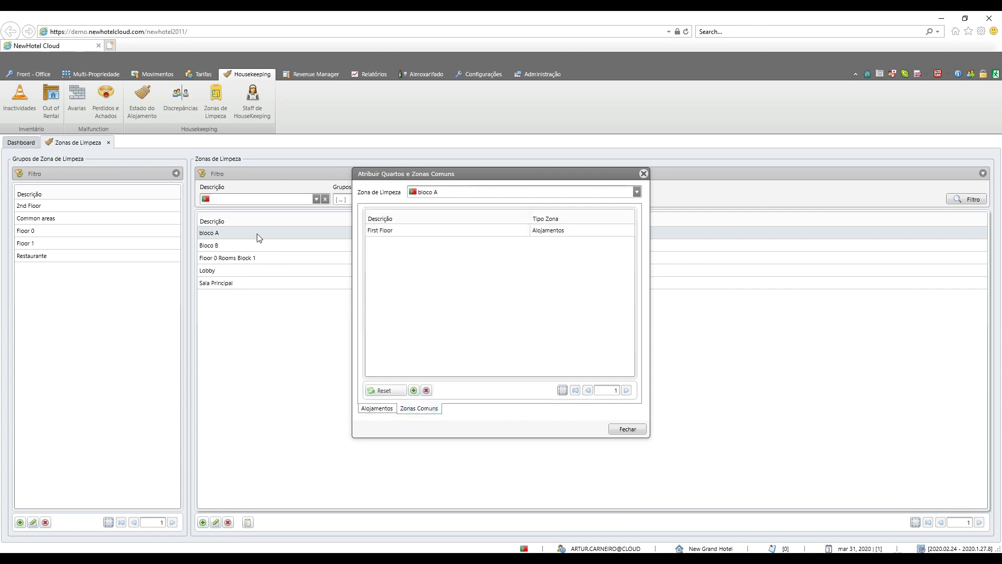
pyautogui.click(393, 234)
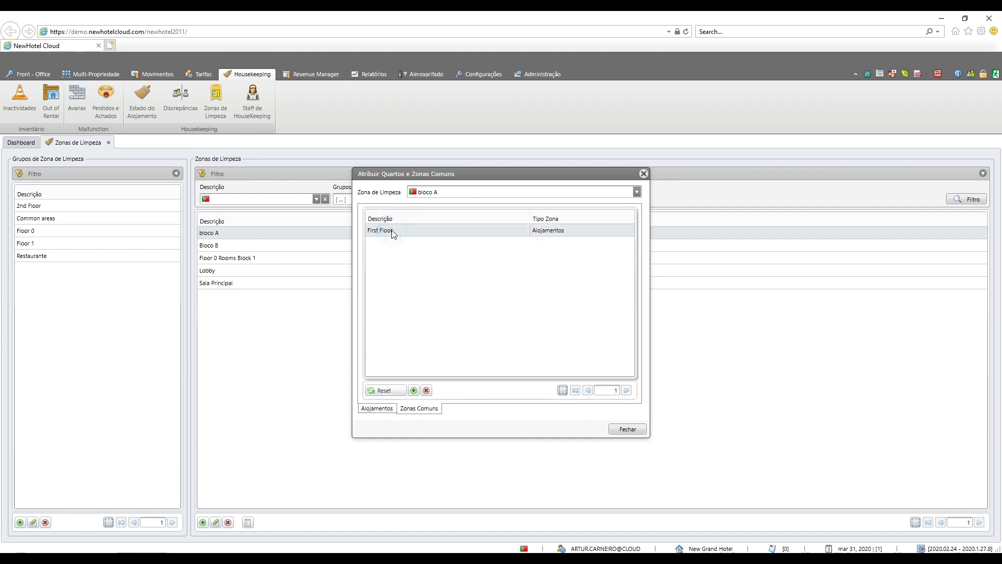
pyautogui.click(414, 391)
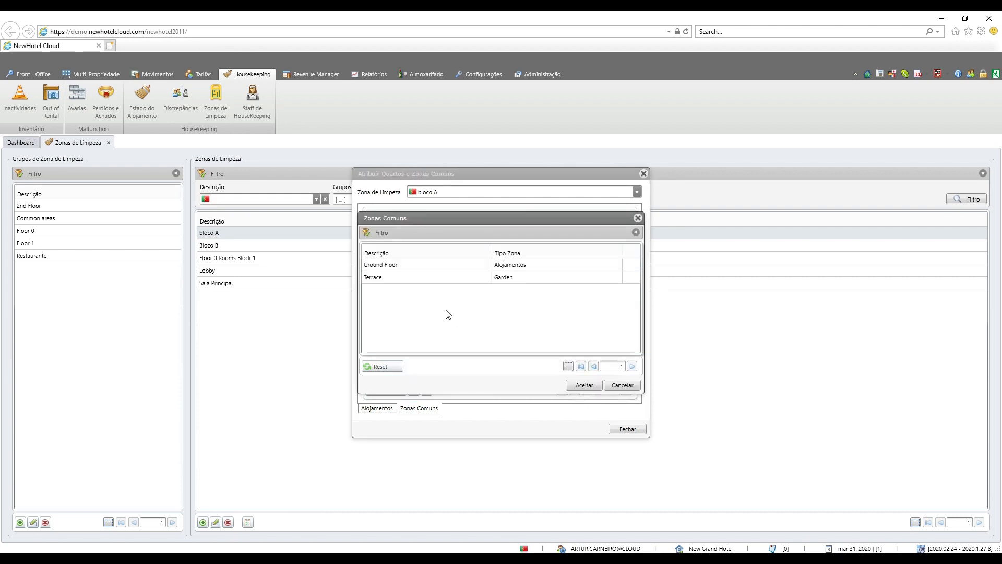
pyautogui.doubleClick(405, 277)
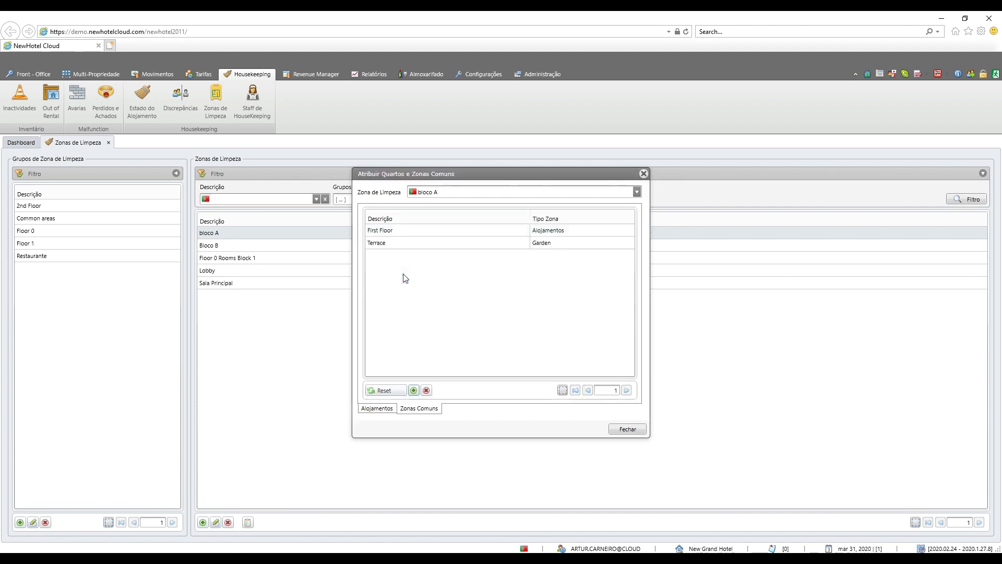
pyautogui.click(632, 430)
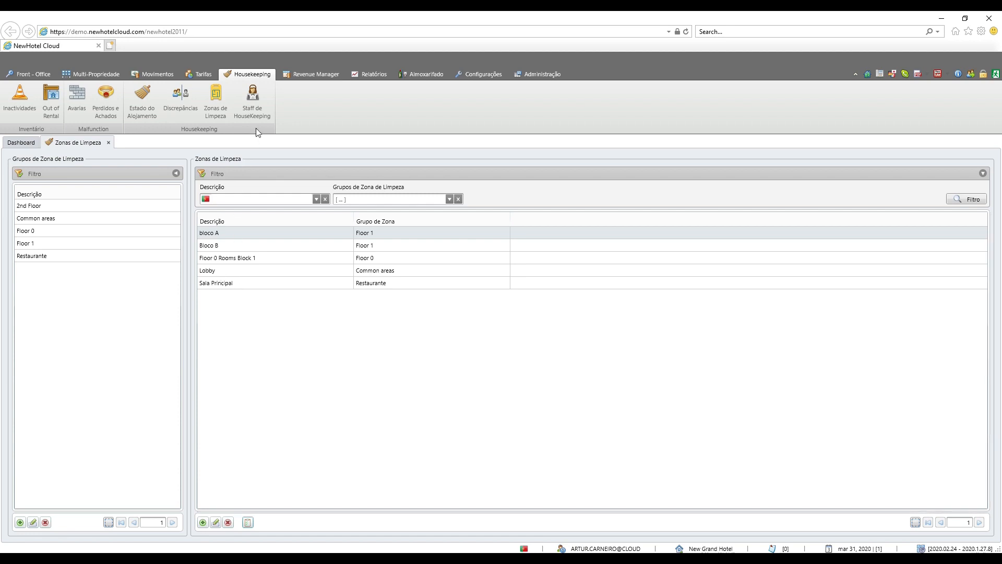
# Step: Open the housekeeping staff list and add a new supervisor with the person's full name
pyautogui.click(256, 99)
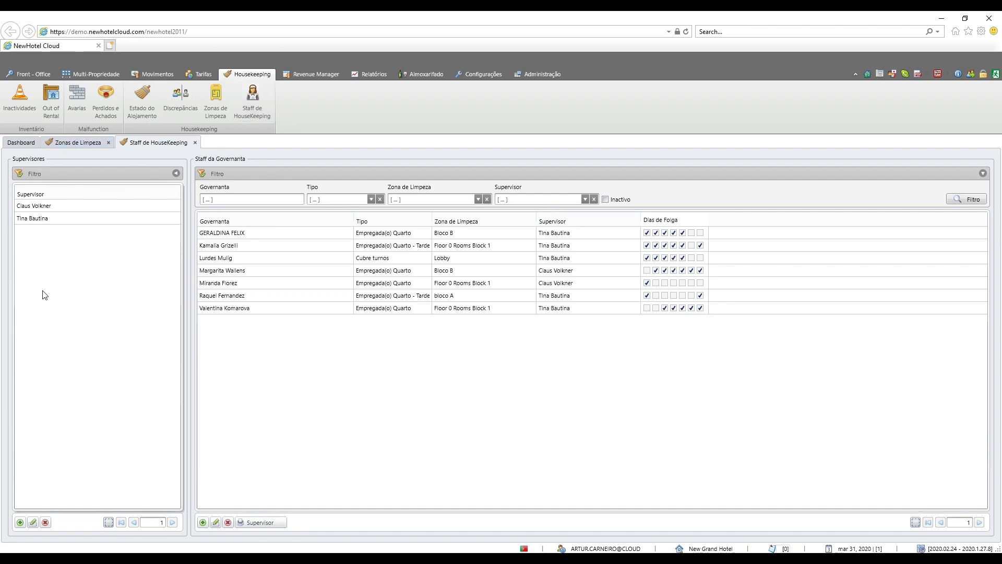
pyautogui.click(20, 521)
pyautogui.click(447, 306)
pyautogui.click(519, 330)
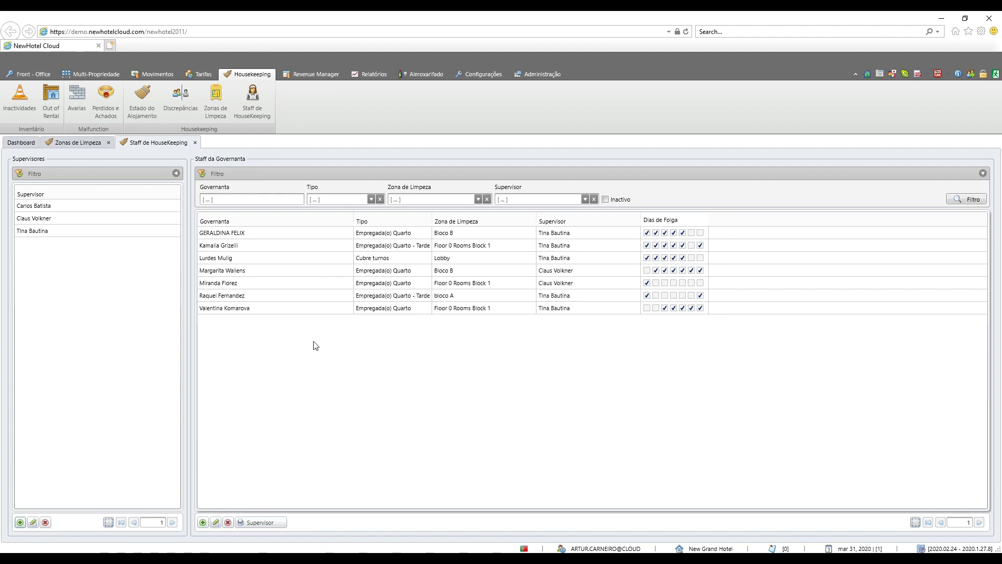
# Step: Start a new housekeeping staff record with the description HK1
pyautogui.click(202, 522)
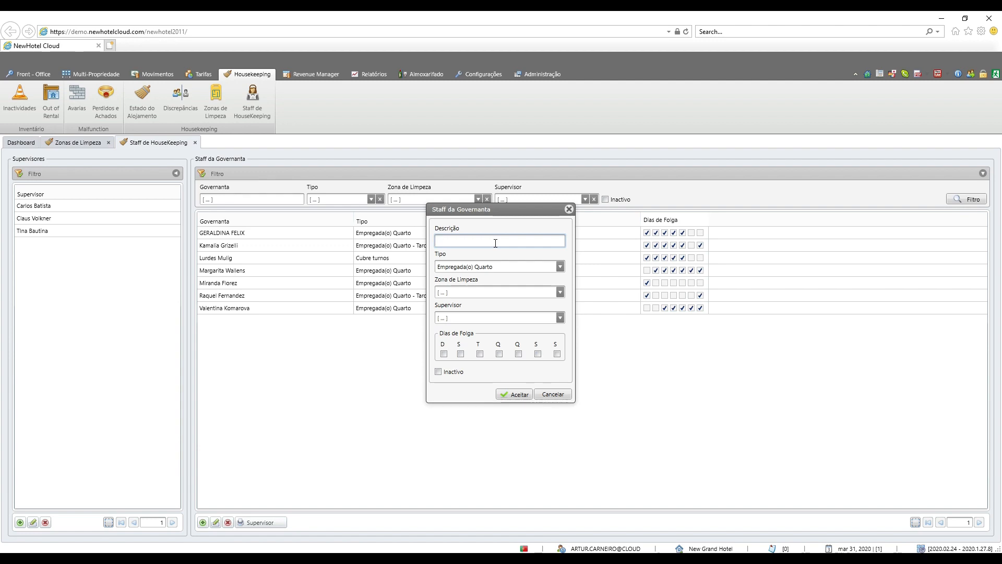
pyautogui.write('C')
pyautogui.press('BackSpace')
pyautogui.write('Joao')
pyautogui.press('BackSpace')
pyautogui.press('BackSpace')
pyautogui.press('BackSpace')
pyautogui.press('BackSpace')
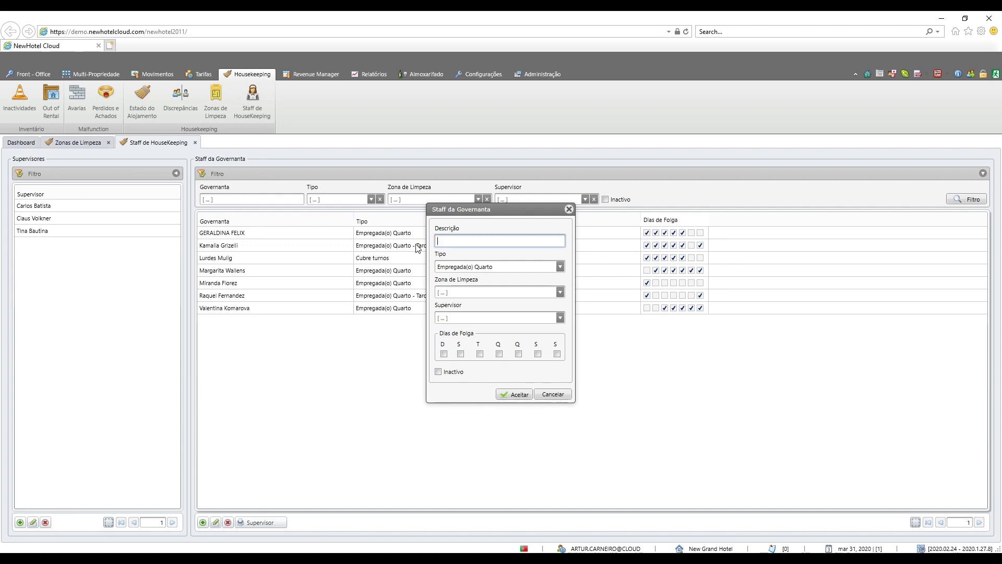
pyautogui.write('HK1')
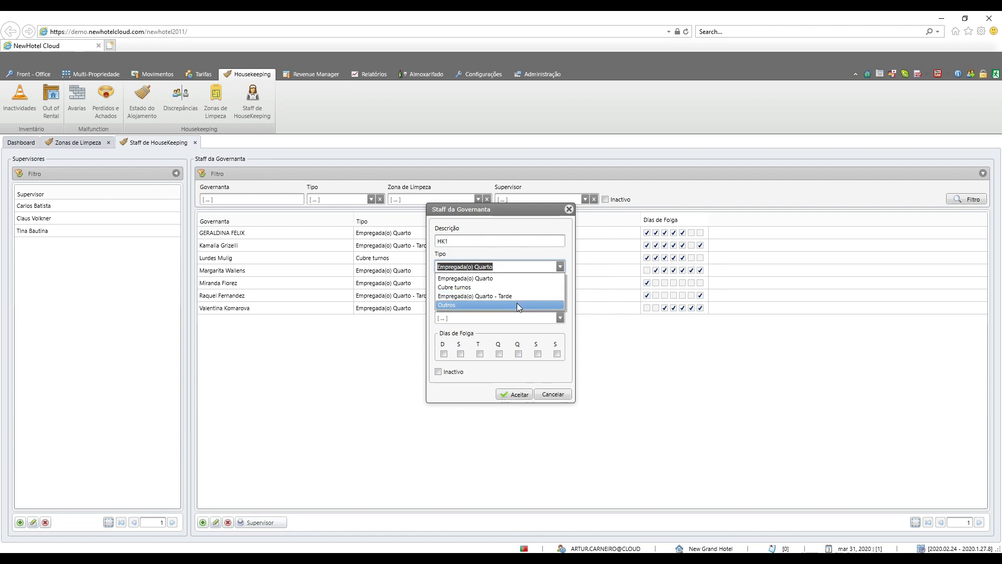
# Step: Set HK1's type to Empregada(o) Quarto, its zone to bloco A, choose the newly added supervisor, and discard the record
pyautogui.click(559, 268)
pyautogui.click(560, 291)
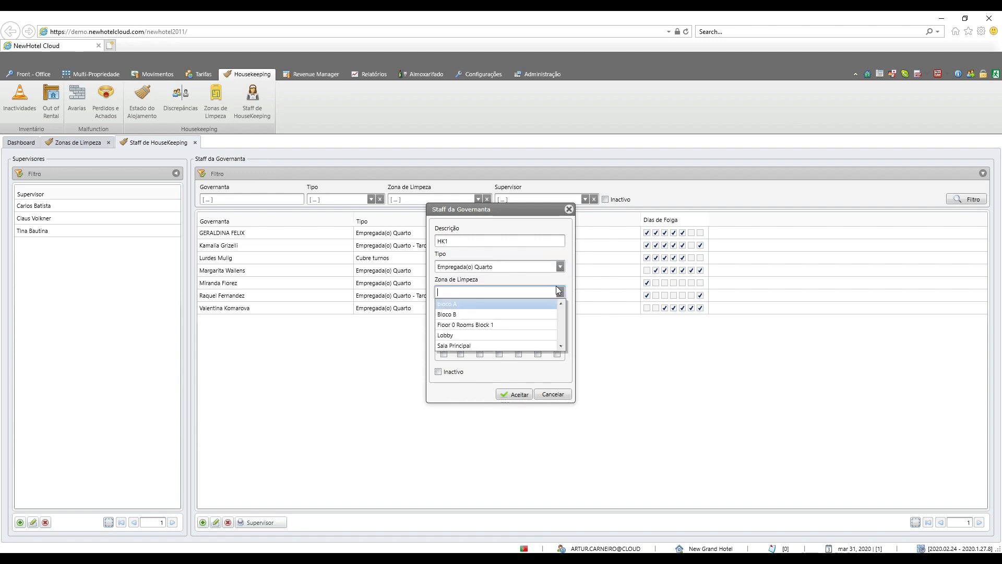
pyautogui.click(504, 308)
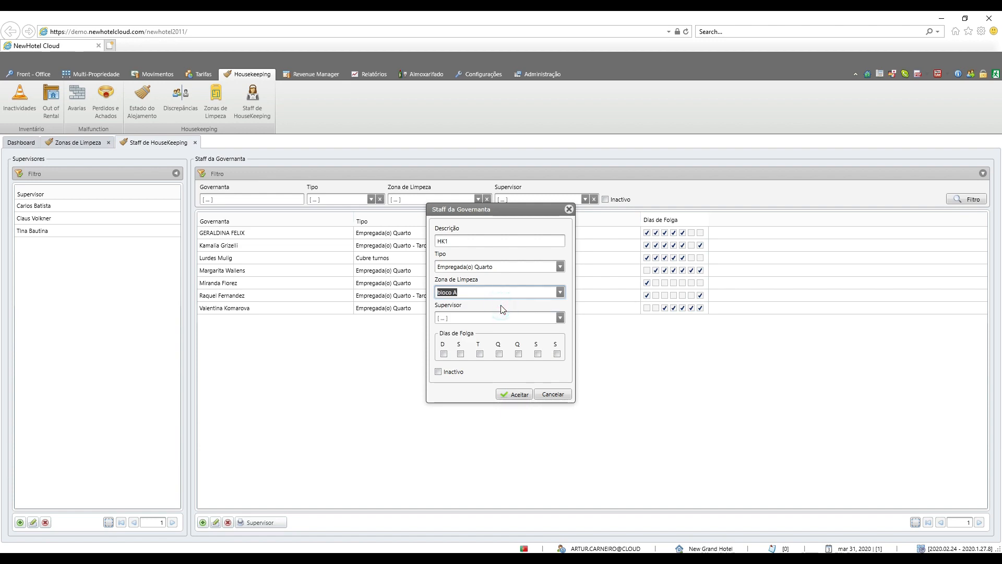
pyautogui.click(560, 318)
pyautogui.click(524, 330)
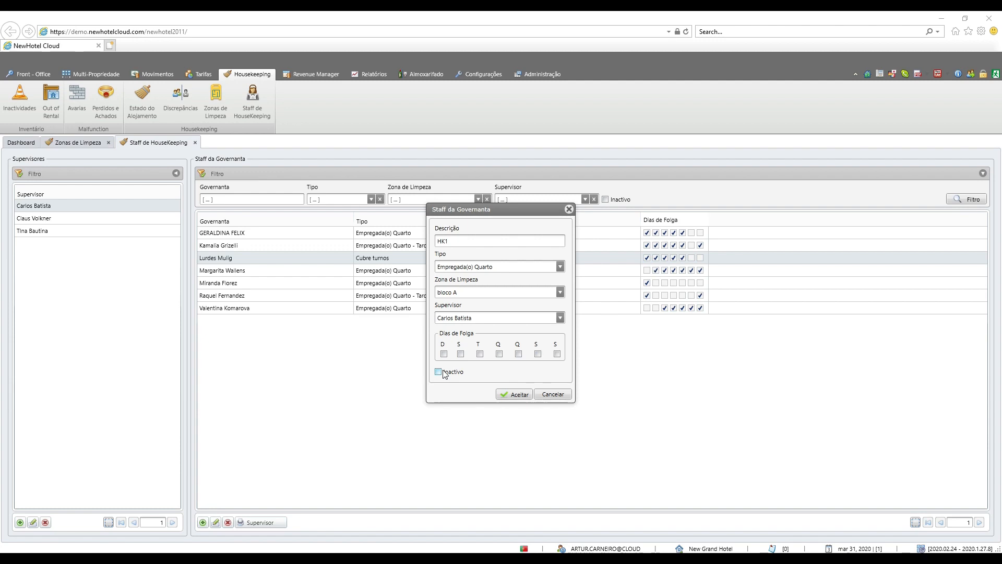
pyautogui.click(553, 394)
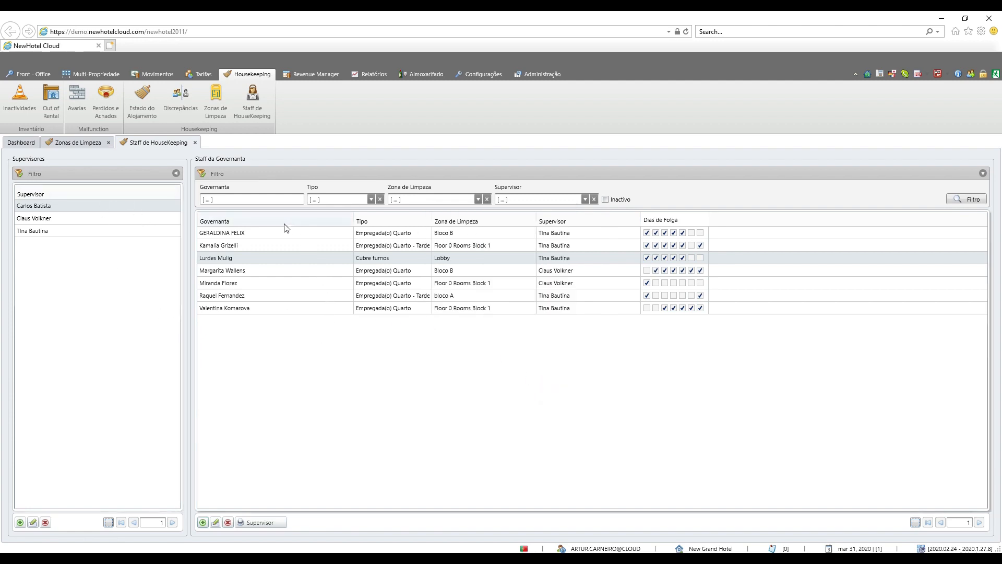
# Step: Open the Supervisor function of the housekeeping staff list and close it
pyautogui.click(264, 522)
pyautogui.click(565, 347)
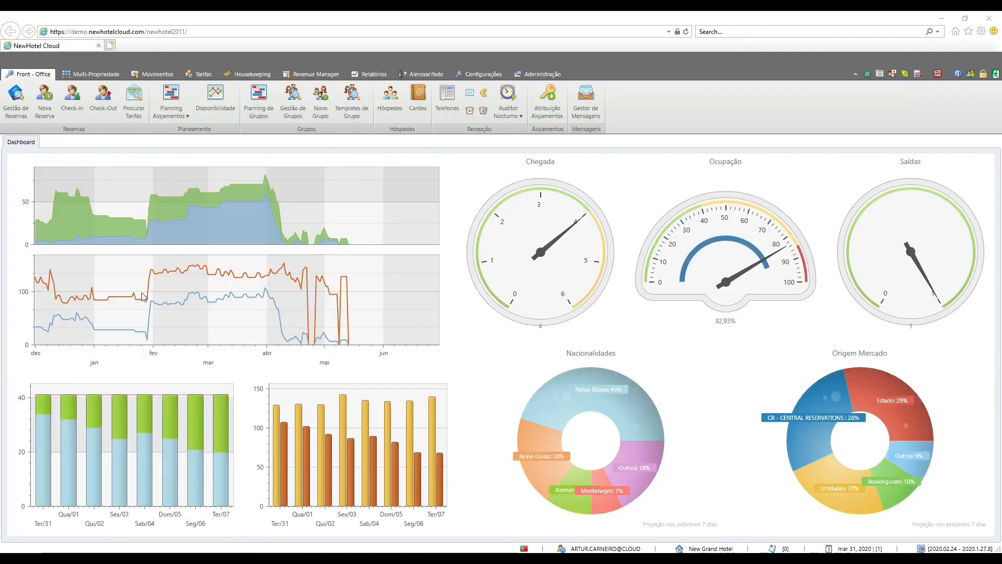
# Step: Open the occupancy reports (Relatórios Ocupação) and view the filter options of the HouseKeeping Daily report
pyautogui.click(369, 73)
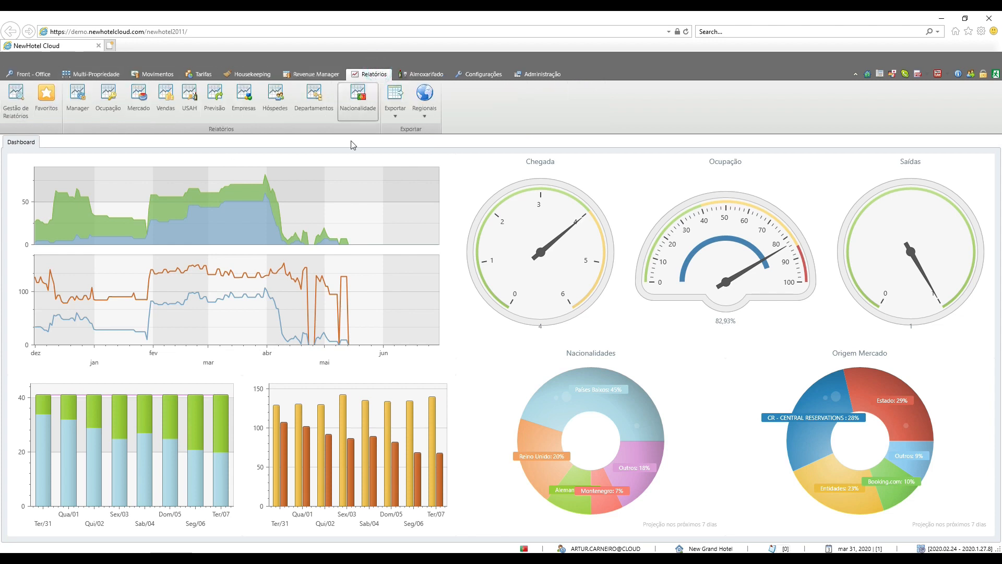
pyautogui.click(108, 105)
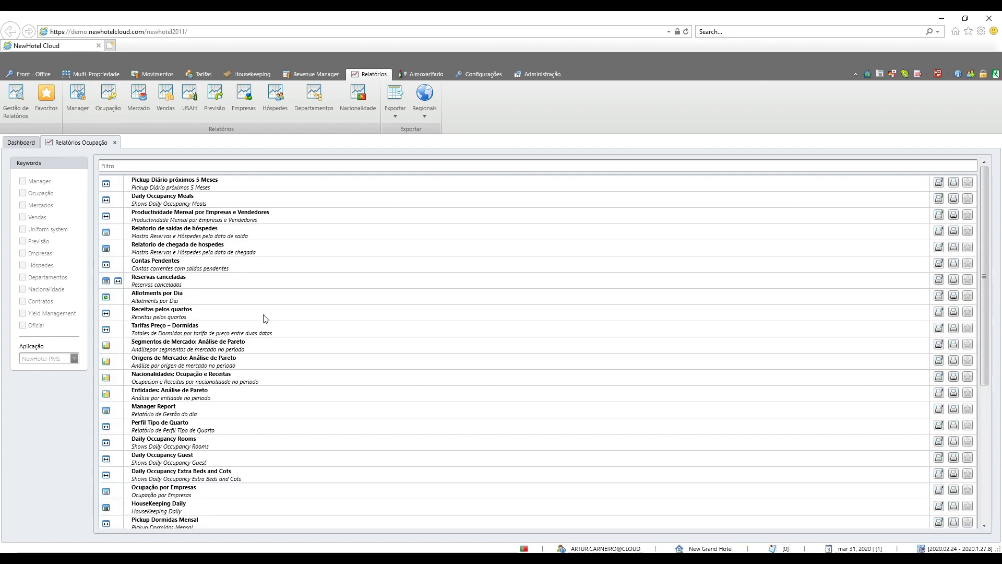
pyautogui.click(201, 504)
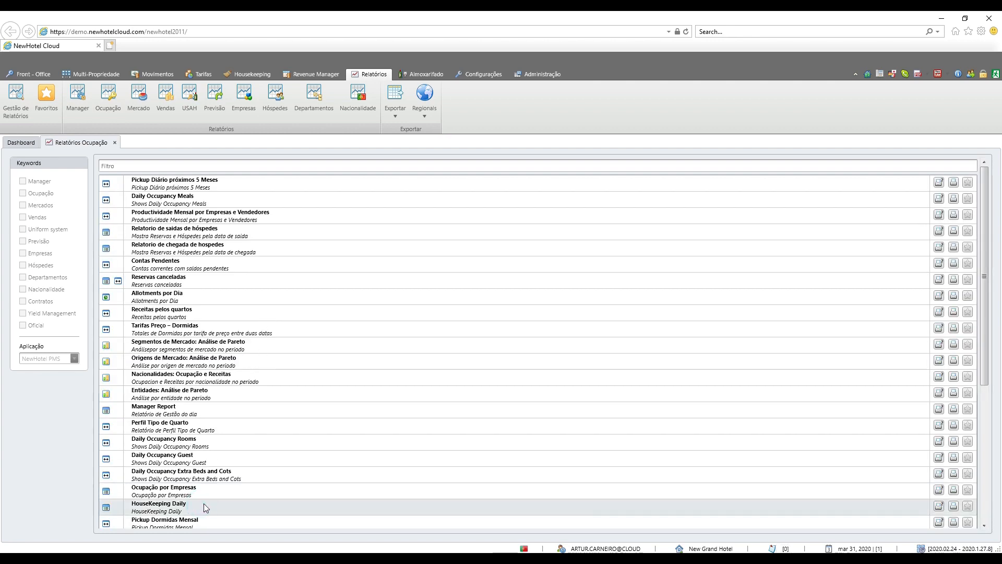
pyautogui.click(939, 505)
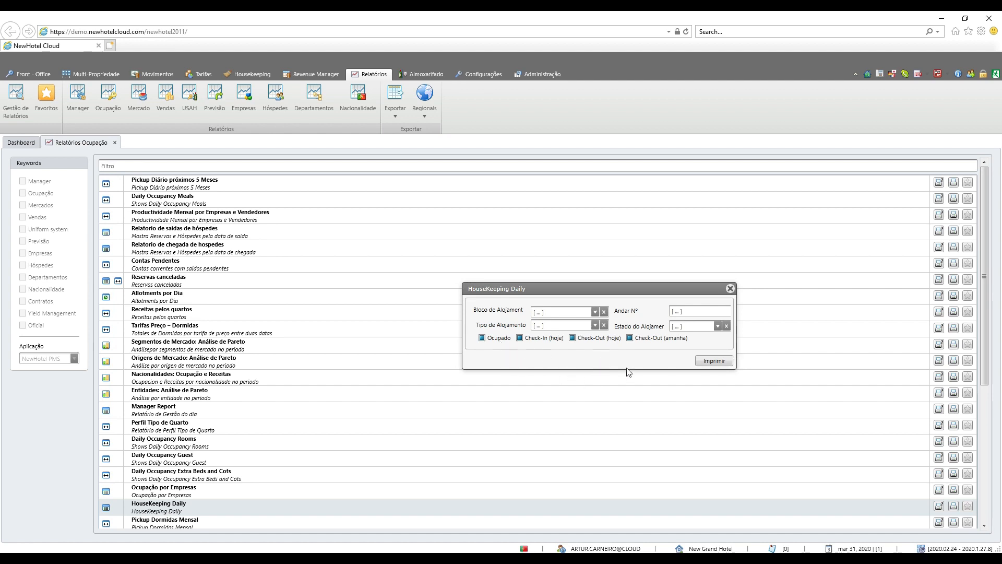
# Step: Generate the HouseKeeping Daily report with the Ocupado, Check-In and Check-Out filters included, and minimize the report window
pyautogui.click(482, 338)
pyautogui.click(483, 338)
pyautogui.click(481, 337)
pyautogui.click(483, 338)
pyautogui.click(714, 360)
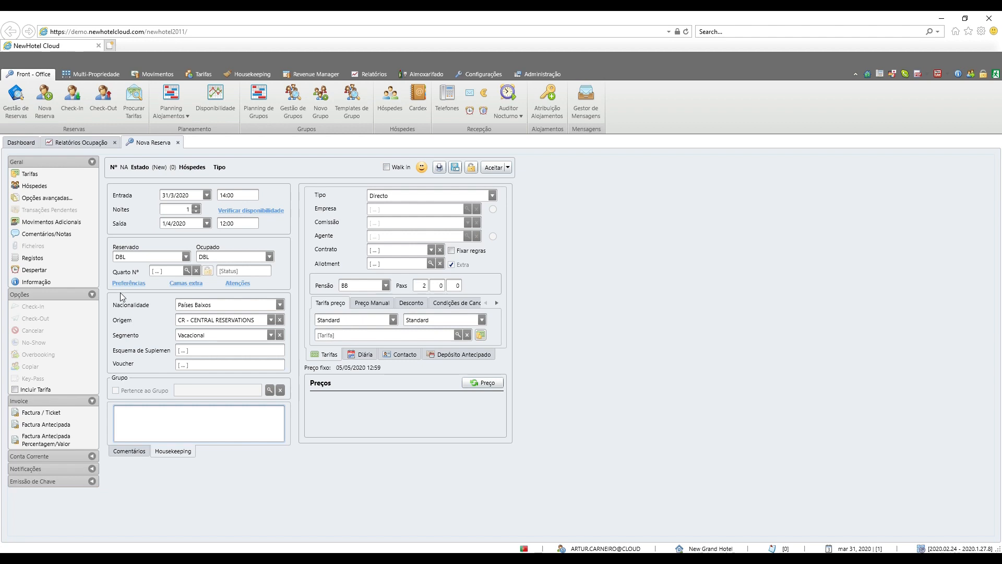
pyautogui.click(73, 143)
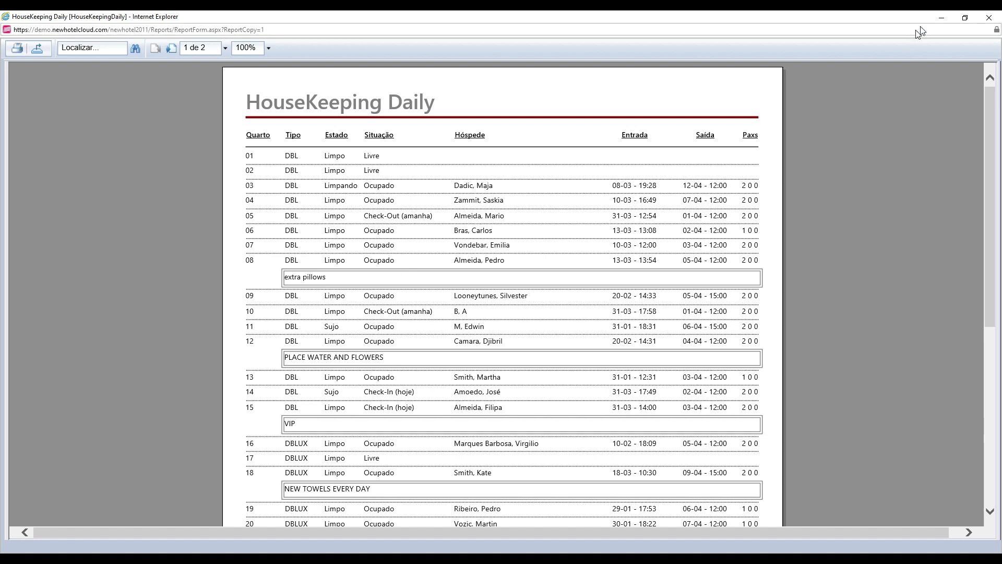
pyautogui.click(942, 17)
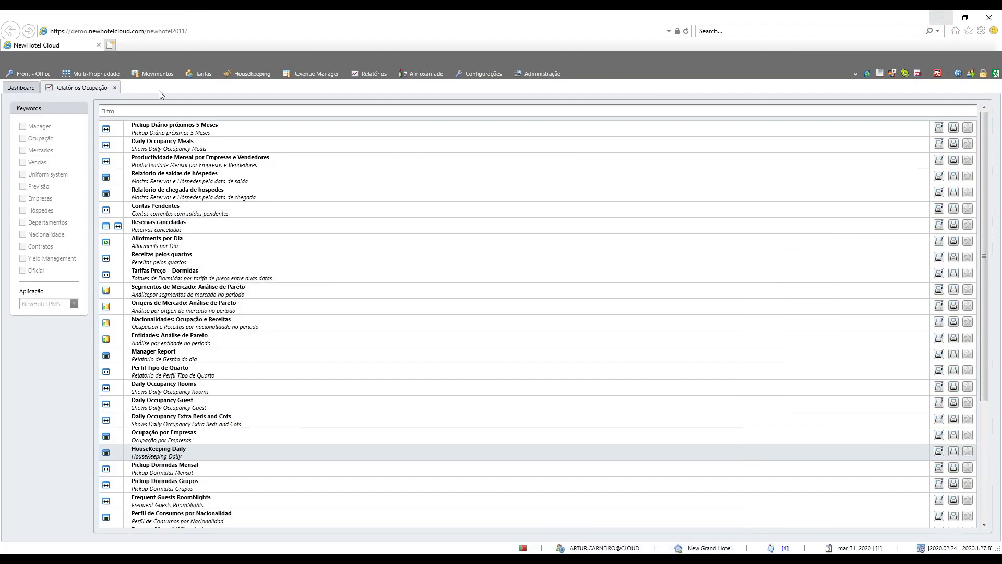
# Step: Open the current reservation of room DBLUX 18 from the room planning and highlight its housekeeping note
pyautogui.click(29, 72)
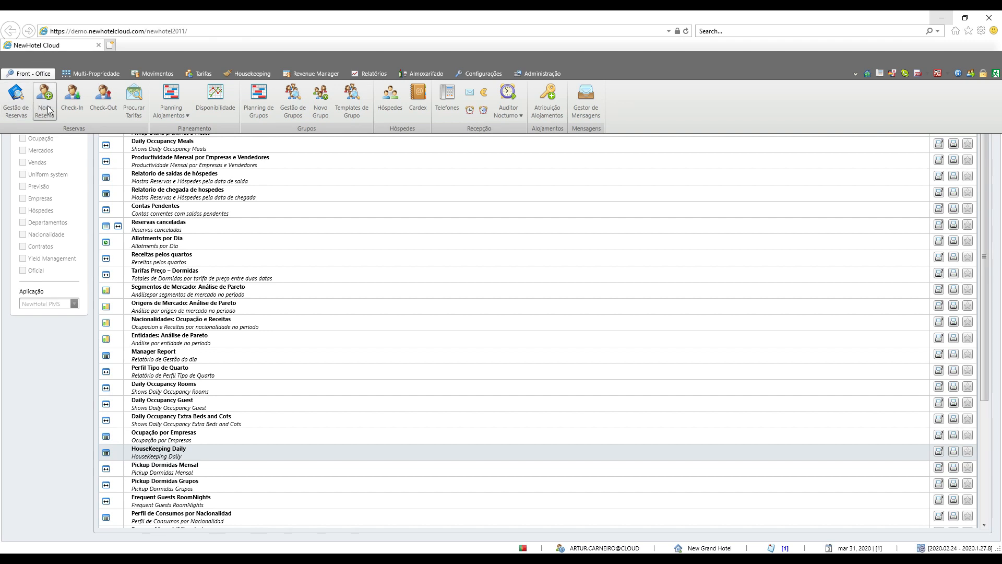
pyautogui.click(179, 93)
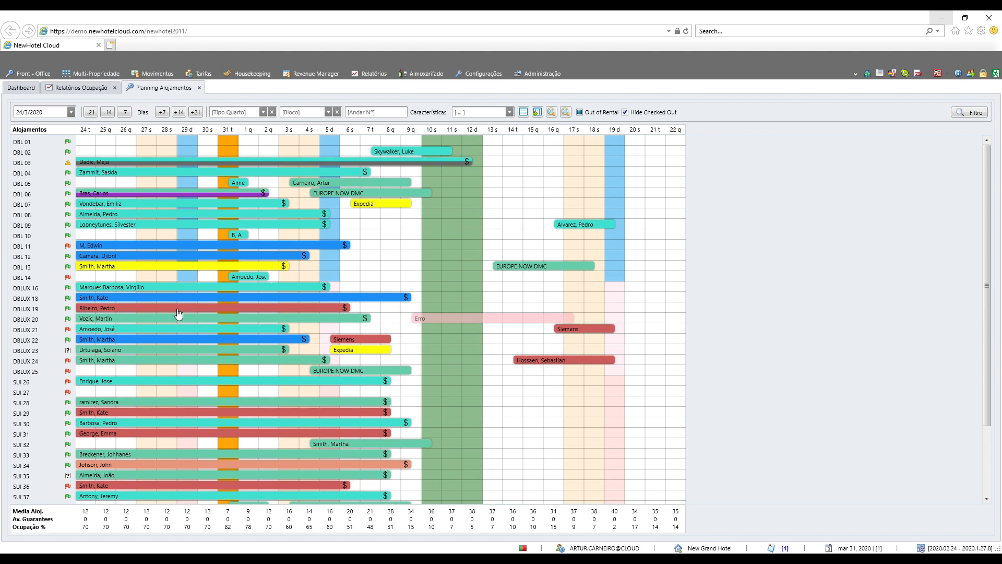
pyautogui.moveTo(150, 302)
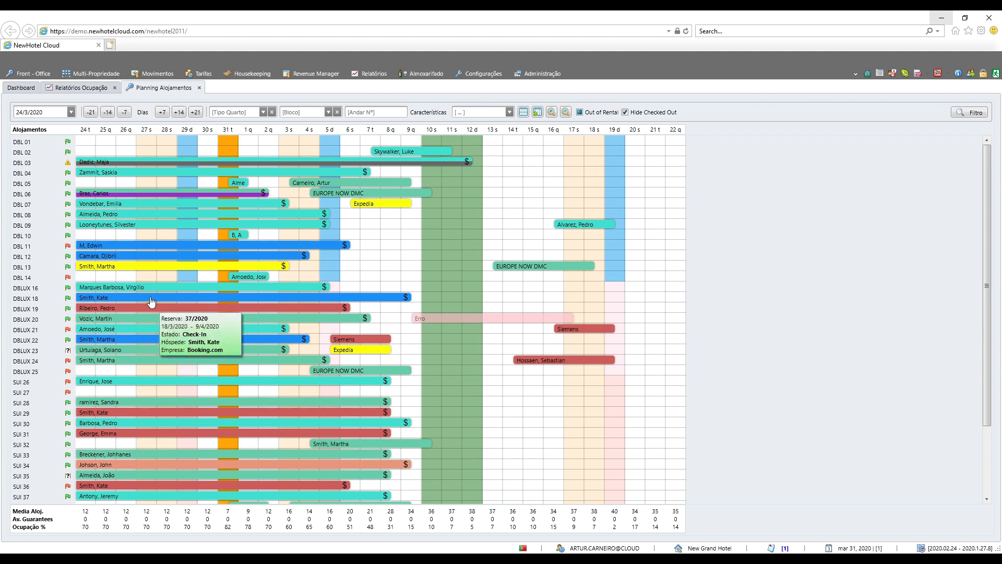
pyautogui.rightClick(151, 302)
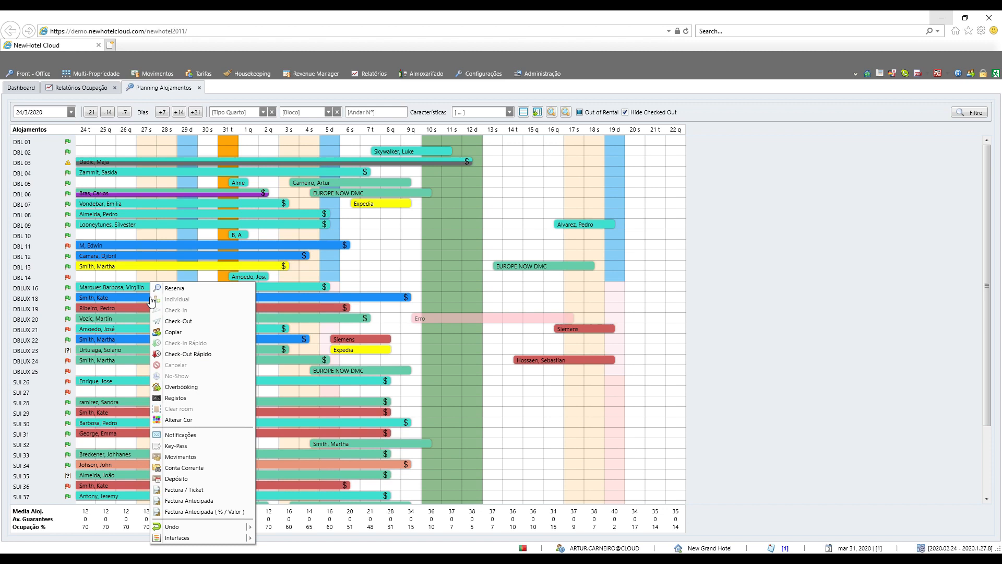
pyautogui.click(186, 287)
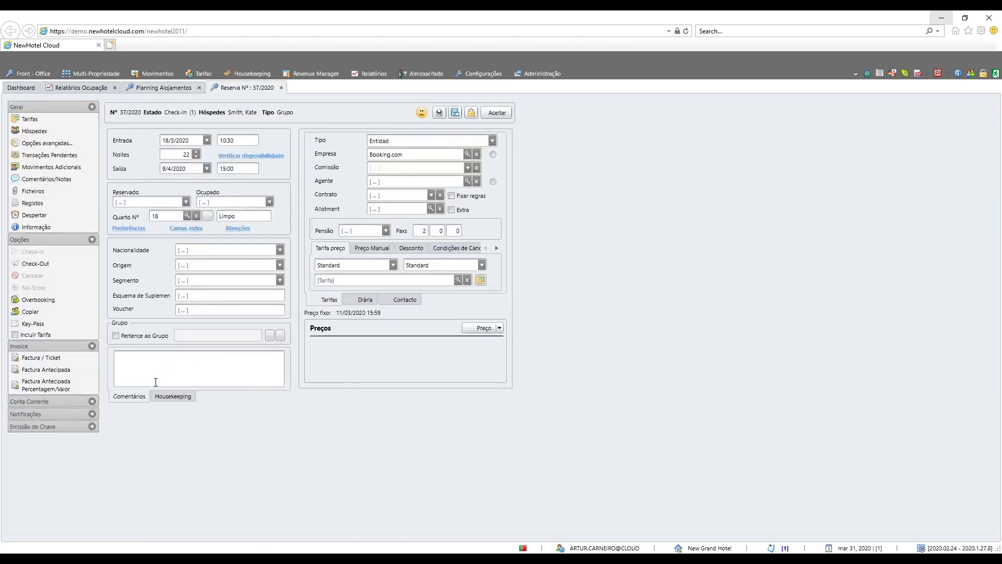
pyautogui.click(166, 395)
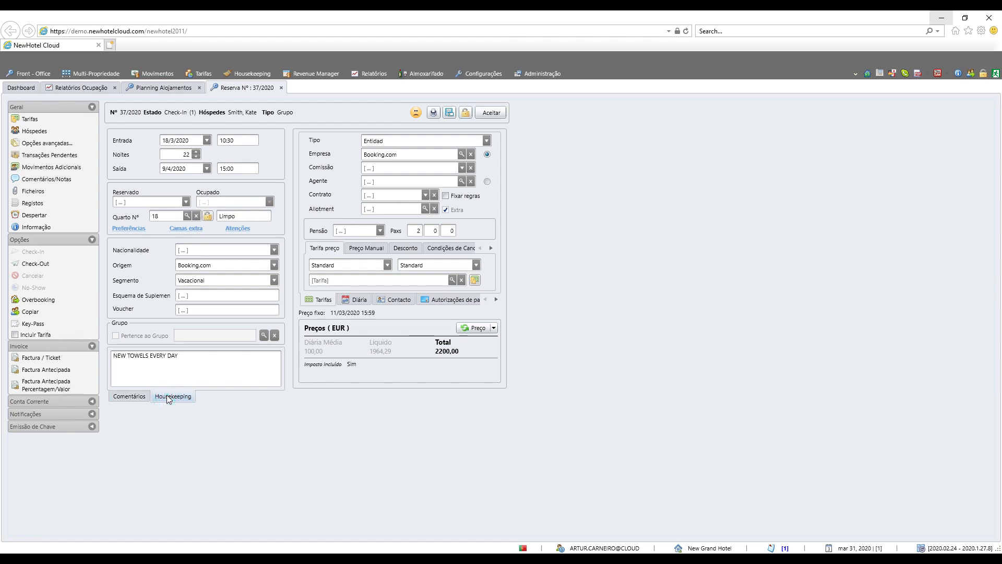
pyautogui.moveTo(186, 356); pyautogui.dragTo(115, 356)
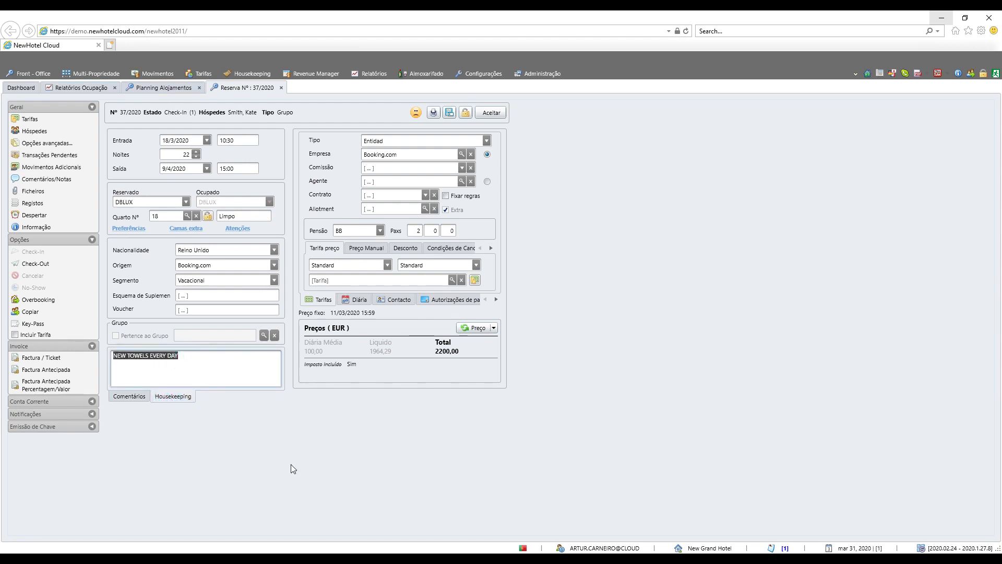
# Step: Check room 18's housekeeping note in the HouseKeeping Daily report and return to the reservation
pyautogui.click(475, 559)
pyautogui.click(509, 539)
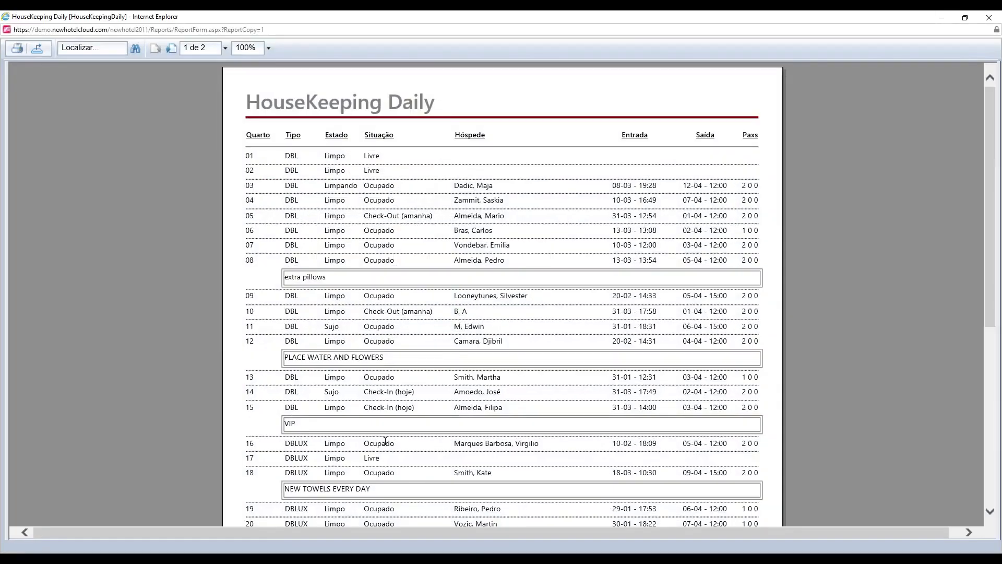
pyautogui.moveTo(389, 493); pyautogui.dragTo(293, 495)
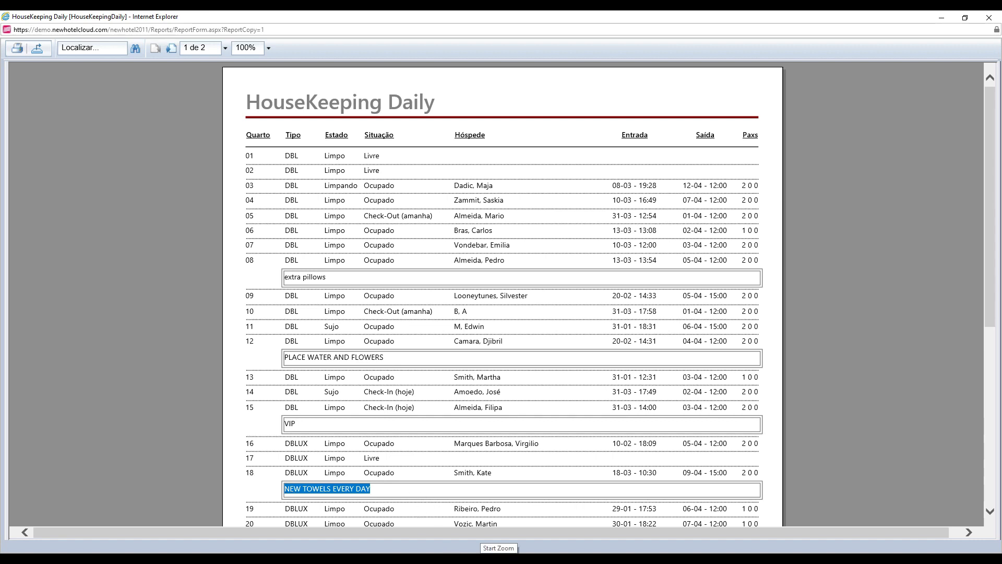
pyautogui.moveTo(473, 558)
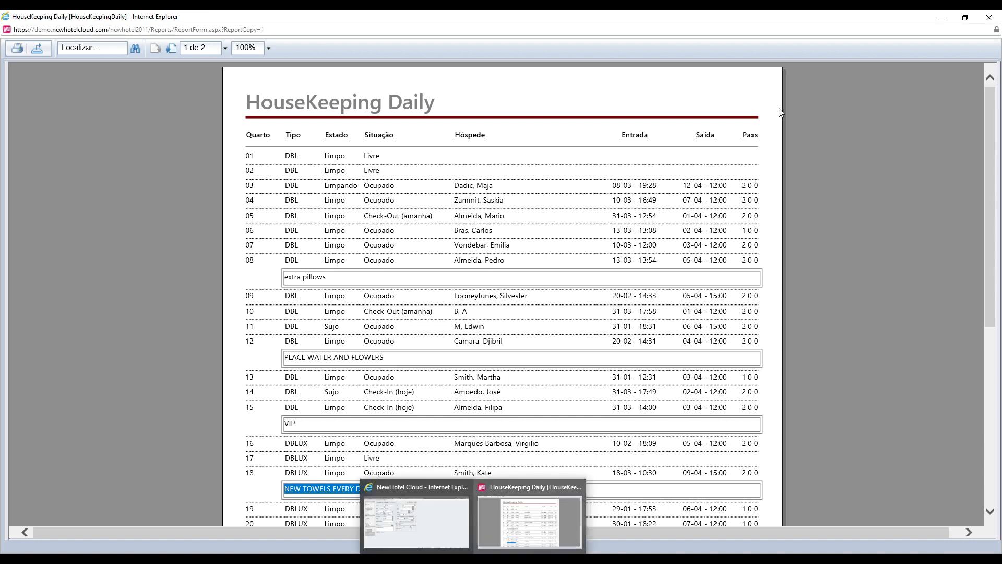
pyautogui.click(941, 18)
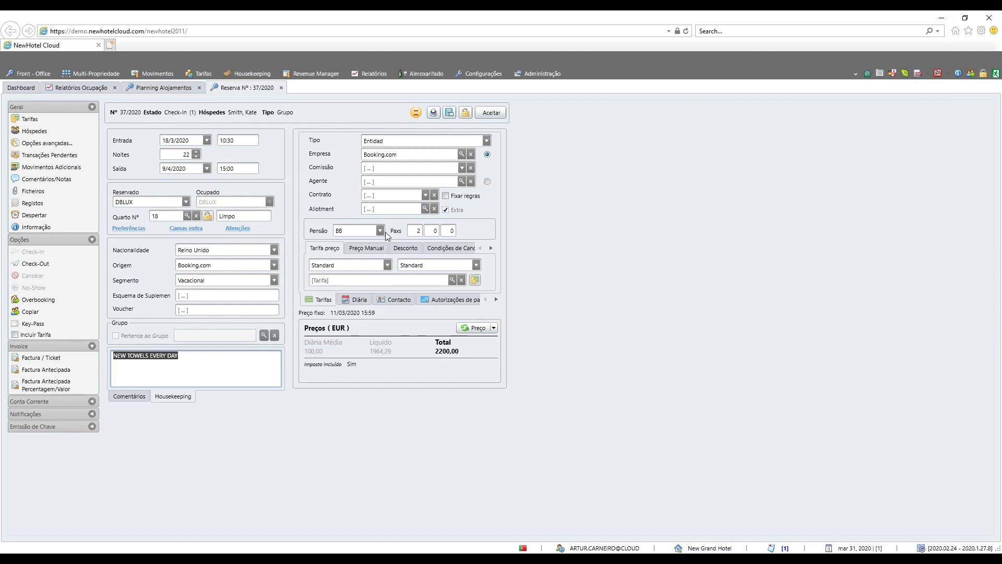
# Step: Open the reservation's attentions (Atenções), view the attention types that can be added, and cancel the new entry
pyautogui.click(233, 232)
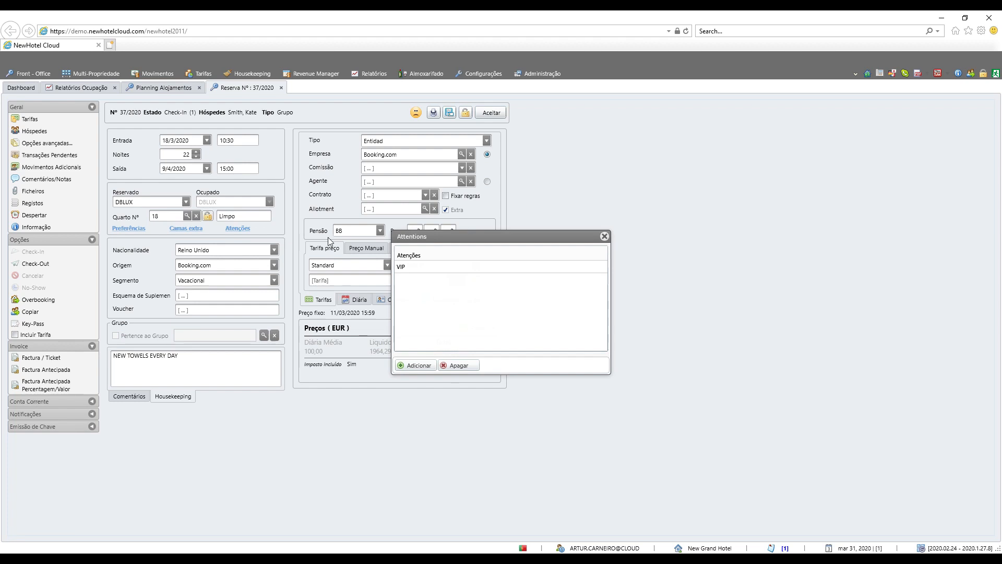
pyautogui.click(417, 367)
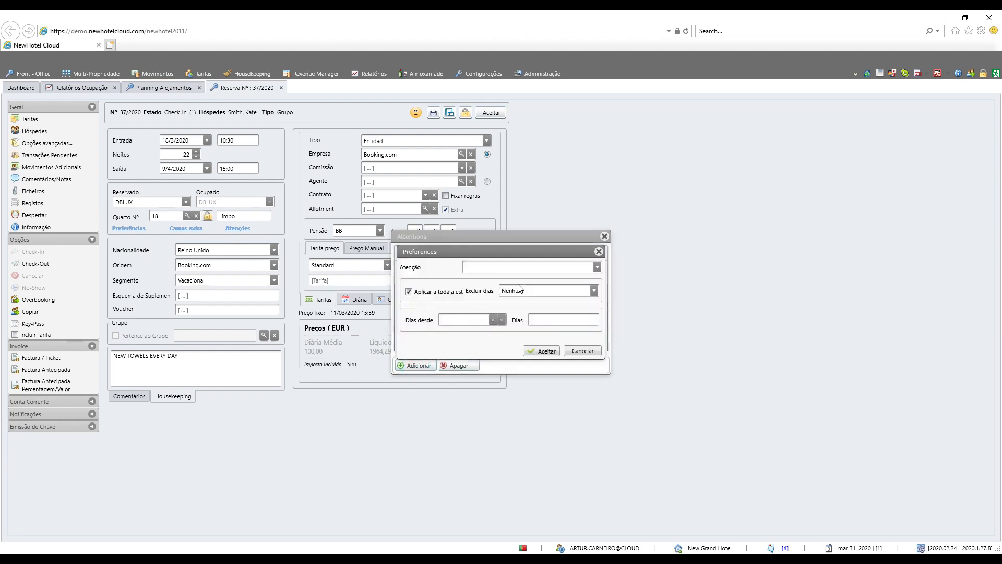
pyautogui.click(592, 266)
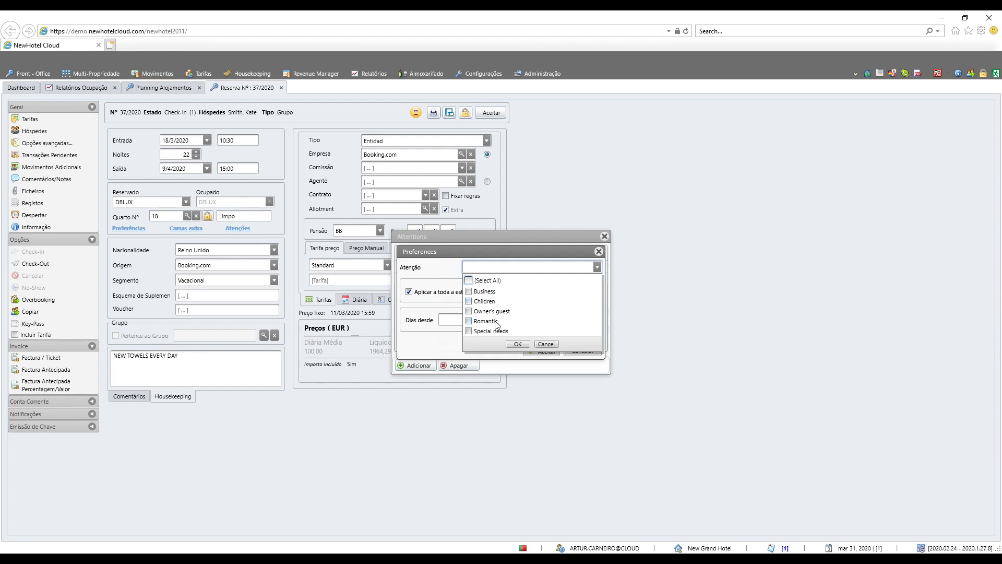
pyautogui.click(547, 345)
pyautogui.click(573, 354)
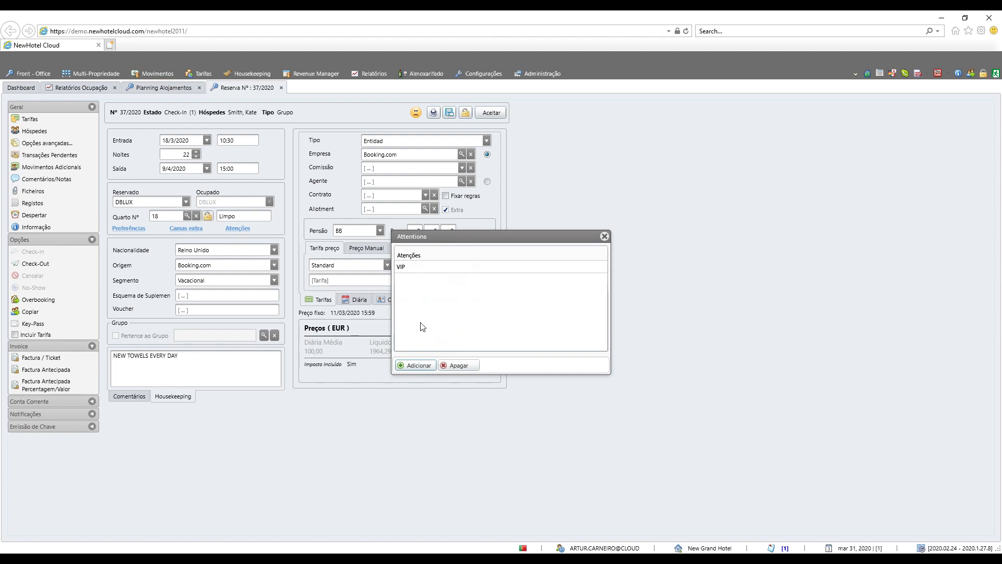
# Step: Start a new attention for the reservation with the type Children, keeping the excluded days (Excluir dias) at Nenhum
pyautogui.click(423, 363)
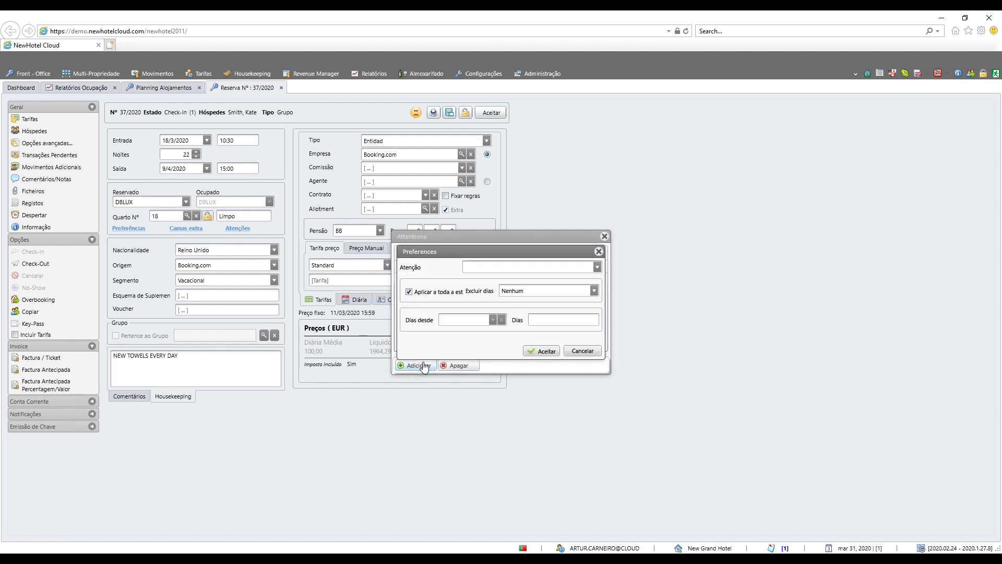
pyautogui.click(596, 267)
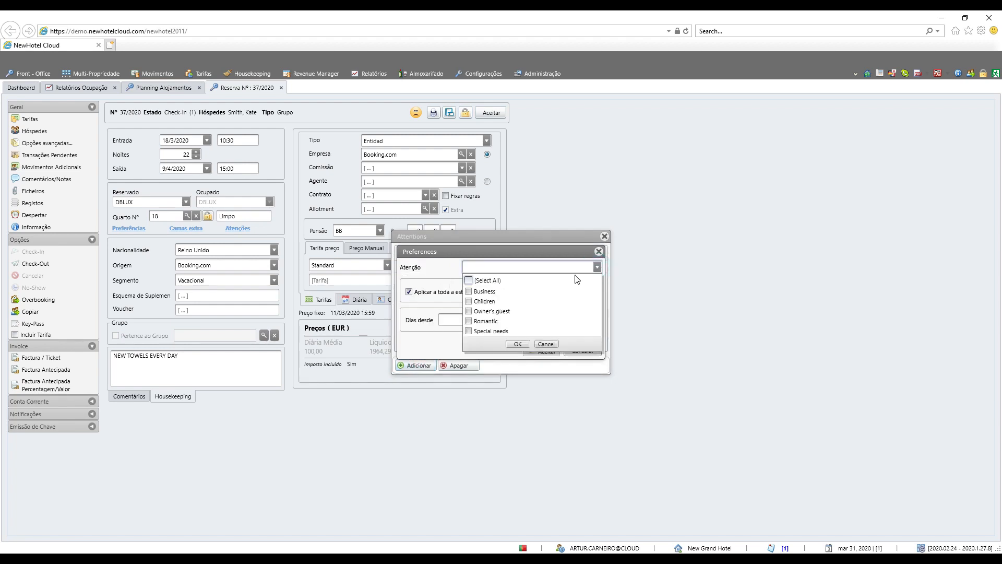
pyautogui.click(469, 302)
pyautogui.click(518, 344)
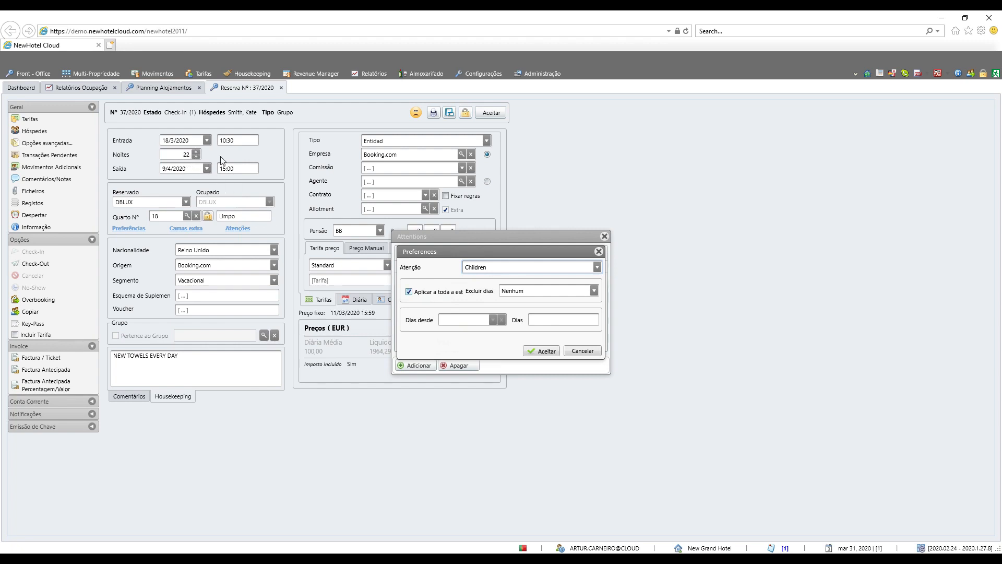
pyautogui.click(594, 291)
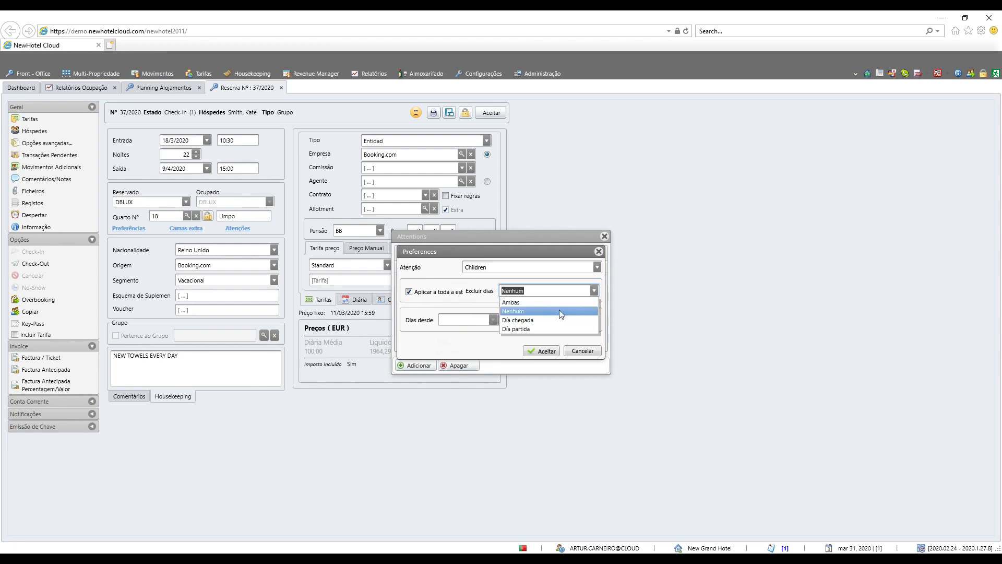
pyautogui.click(595, 291)
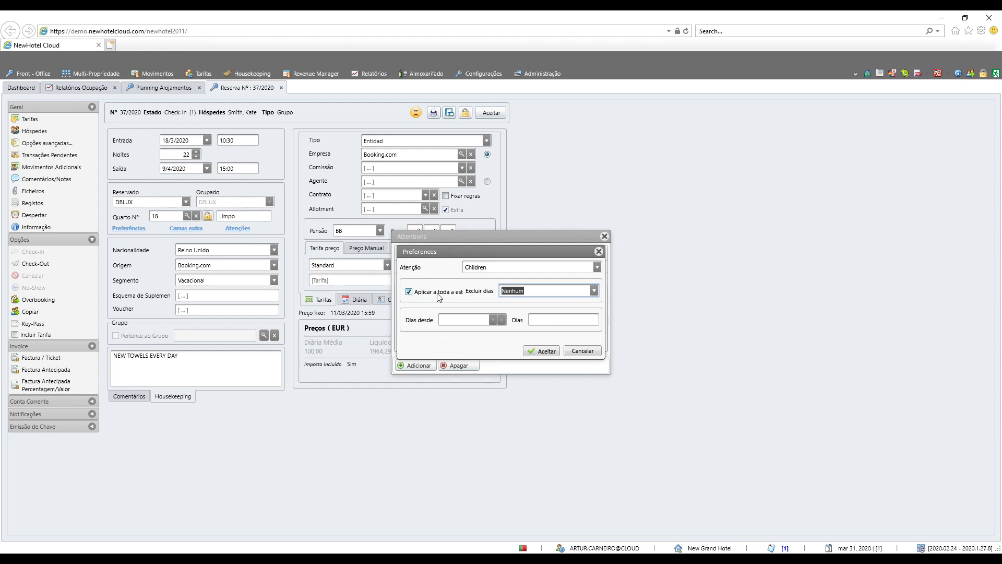
# Step: Stop applying the Children attention to the whole stay, count its days from Saída, save it and close the attentions
pyautogui.click(410, 292)
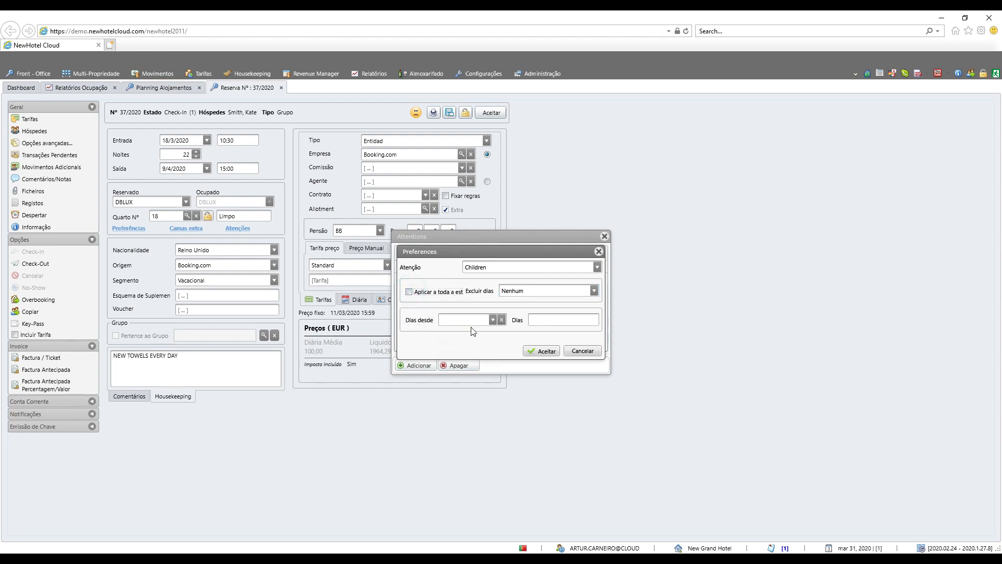
pyautogui.click(493, 320)
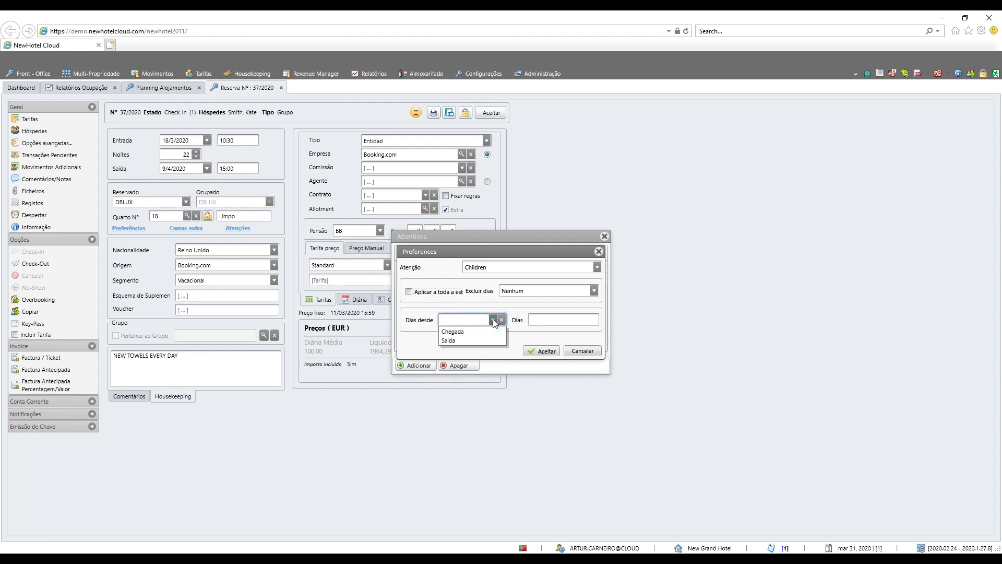
pyautogui.click(478, 331)
pyautogui.click(566, 320)
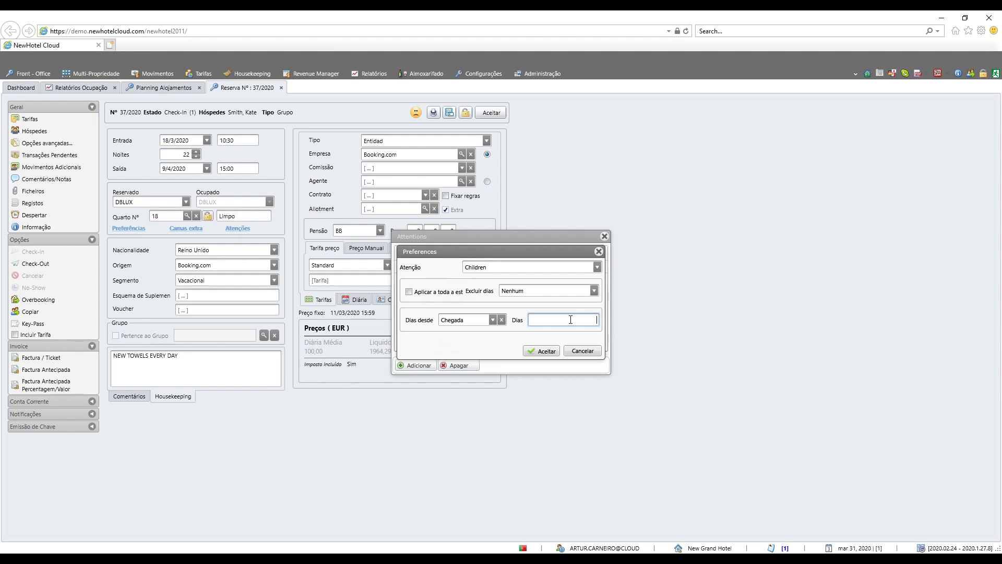
pyautogui.click(493, 320)
pyautogui.click(477, 340)
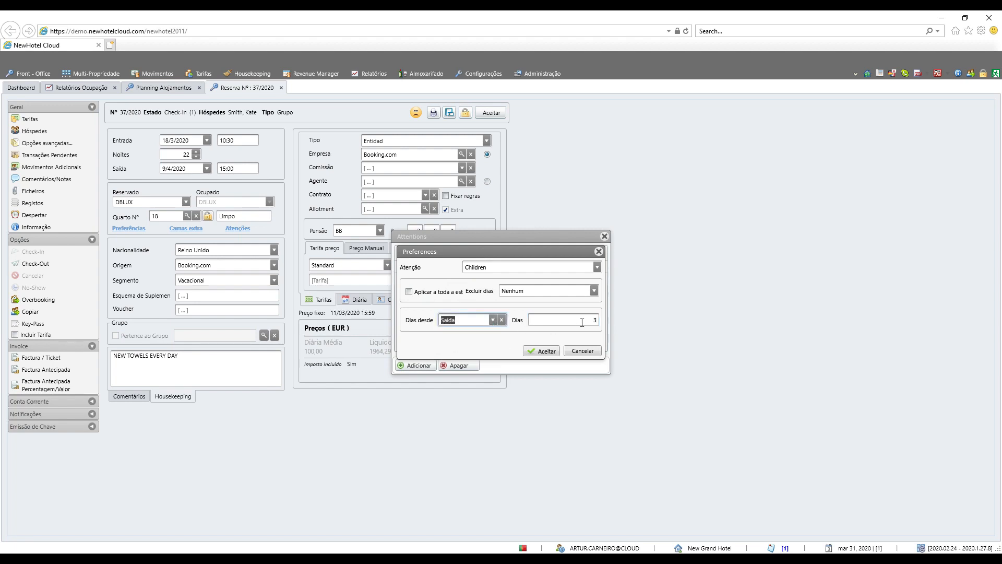
pyautogui.click(581, 322)
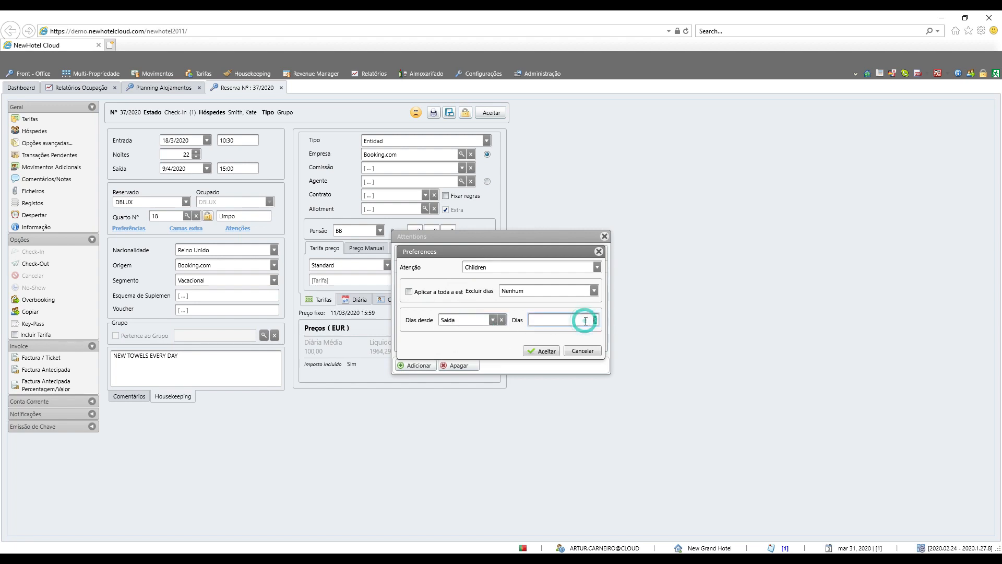
pyautogui.click(542, 350)
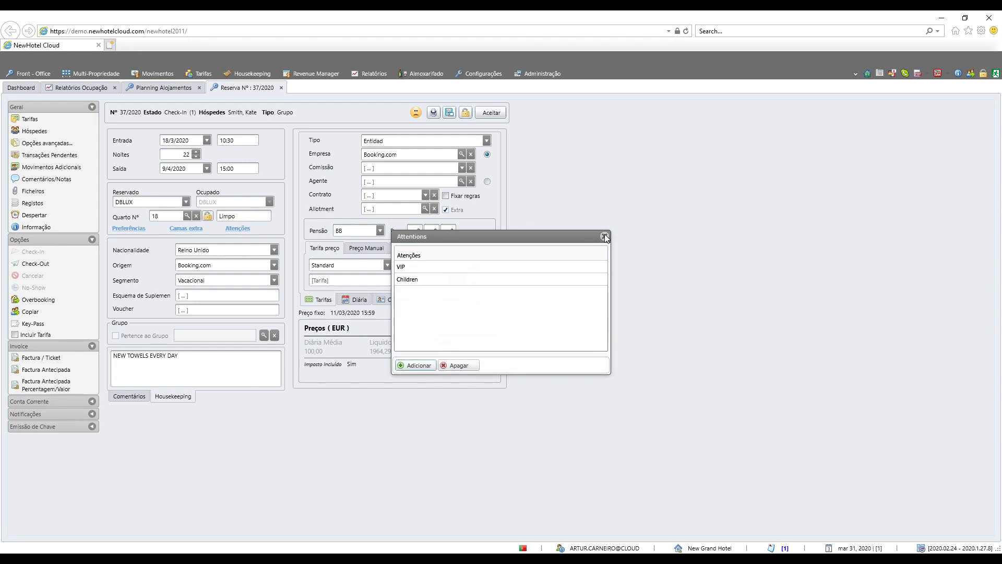
pyautogui.click(604, 236)
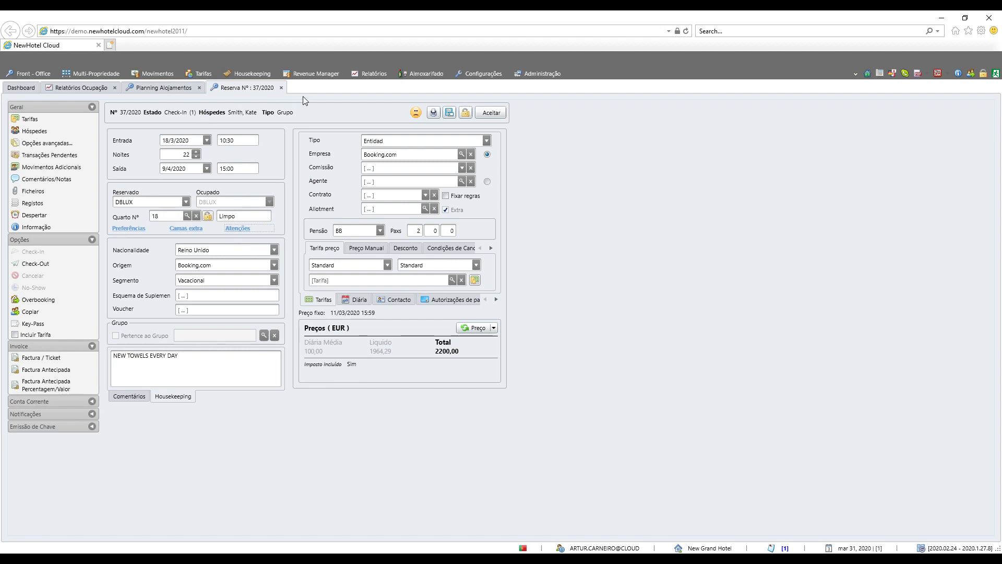
# Step: Filter the management reports by "ate", open the Atenções dos hóspedes report and examine the attentions listed per room
pyautogui.click(369, 73)
pyautogui.write('ate')
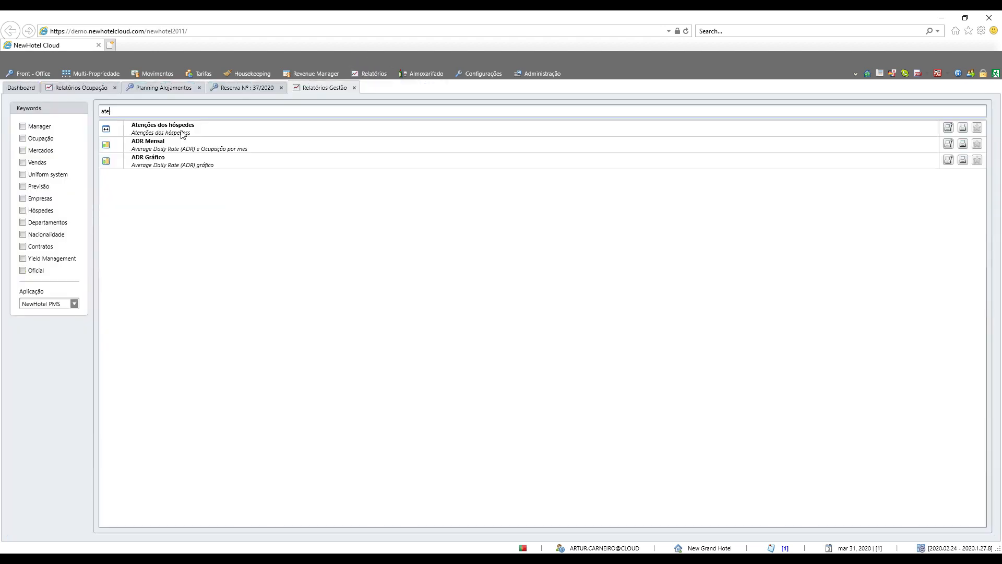
pyautogui.click(182, 135)
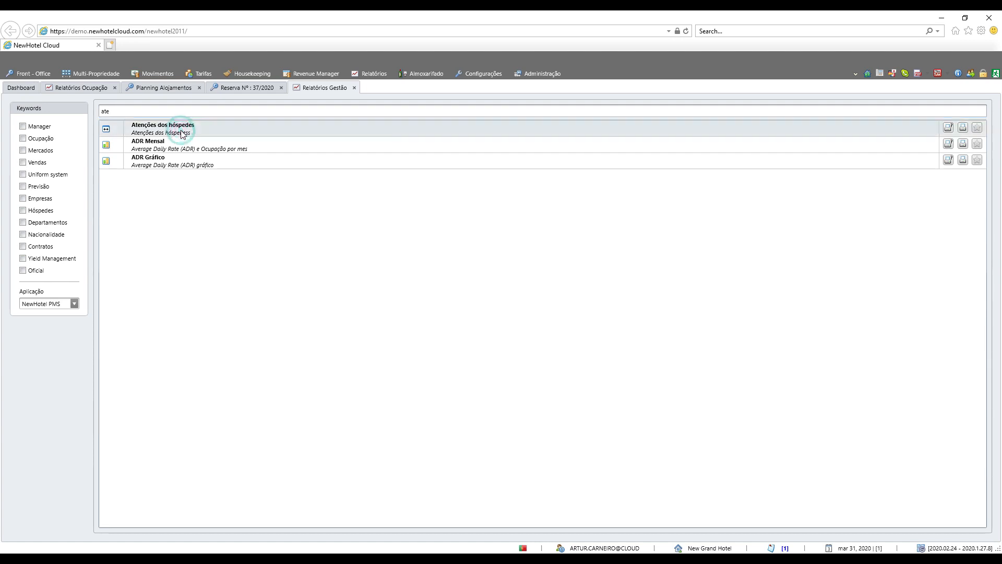
pyautogui.scroll(-3, 547, 365)
pyautogui.scroll(-2, 573, 425)
pyautogui.scroll(5, 573, 425)
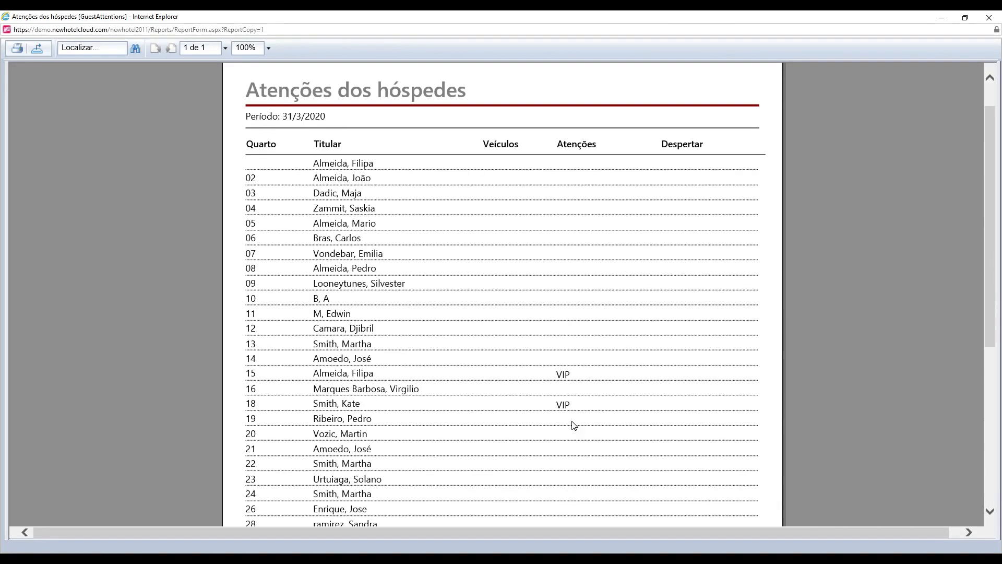
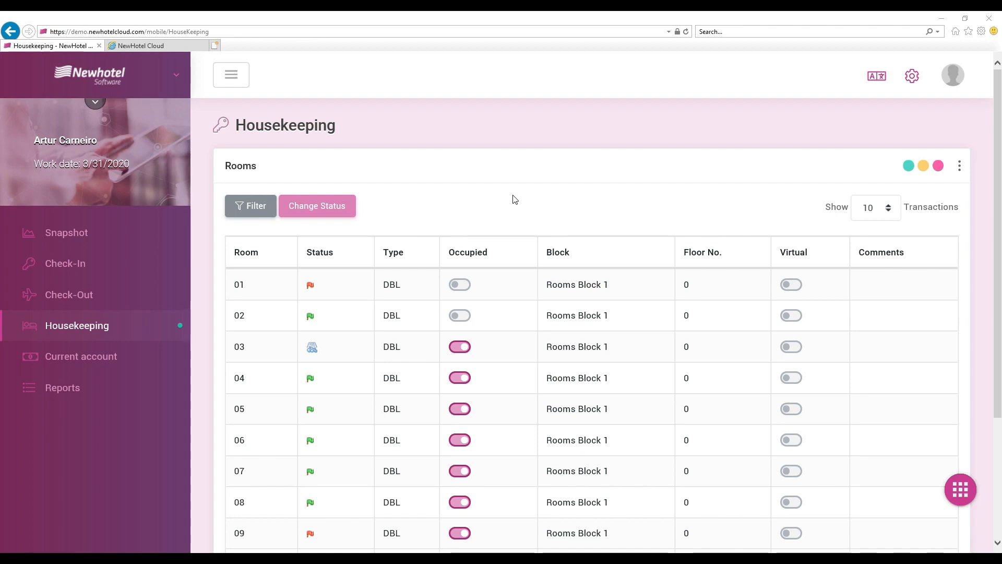
# Step: Change the status of room 01 to clean and confirm the change
pyautogui.scroll(-2, 513, 199)
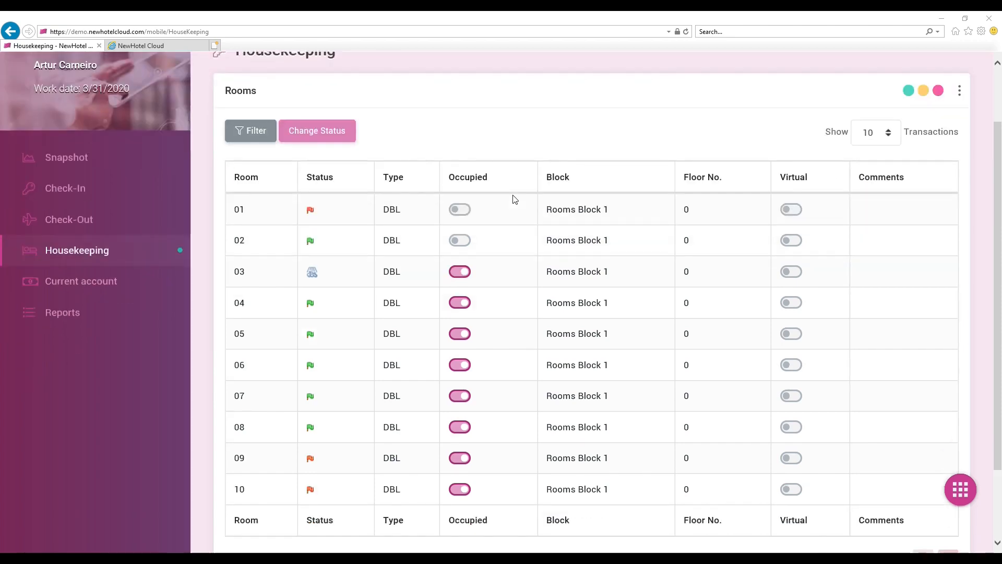
pyautogui.click(314, 214)
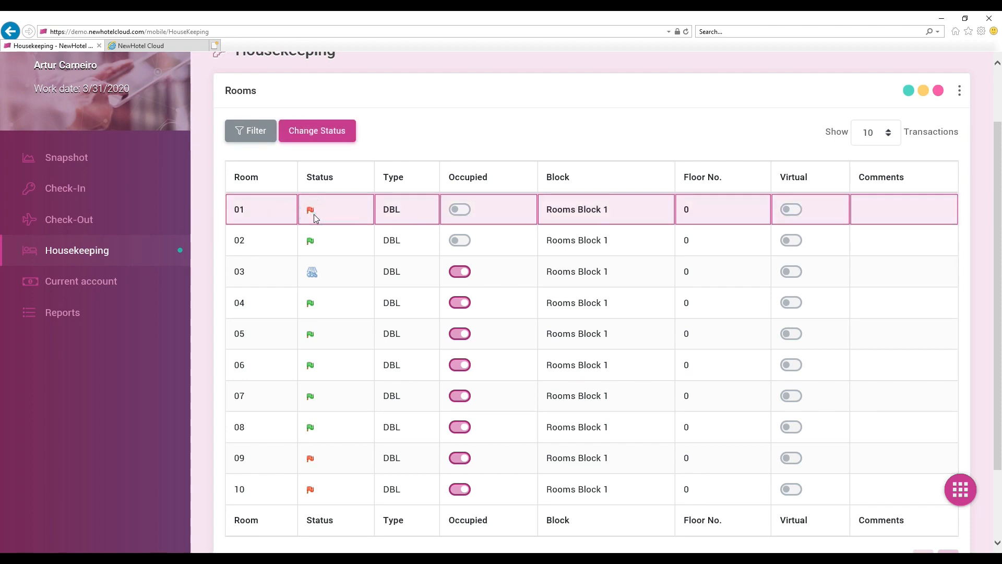
pyautogui.click(328, 140)
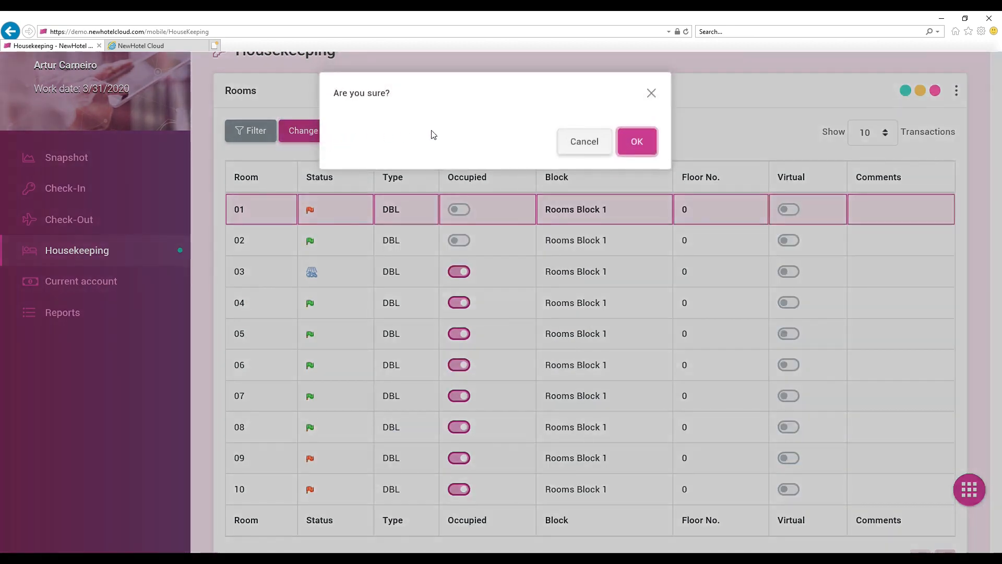
pyautogui.click(630, 147)
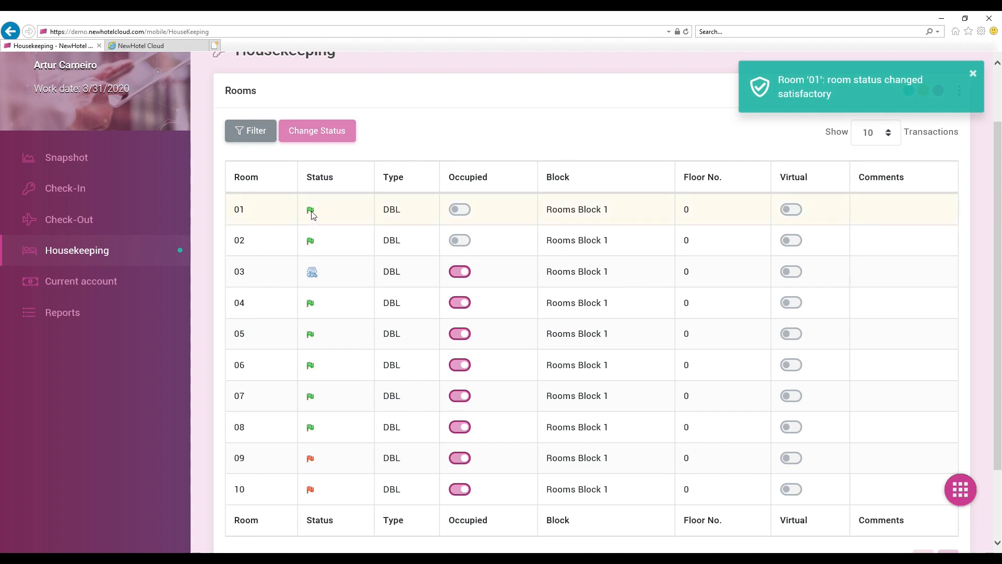
# Step: Change the status of room 09 to clean and confirm the change
pyautogui.scroll(-3, 347, 292)
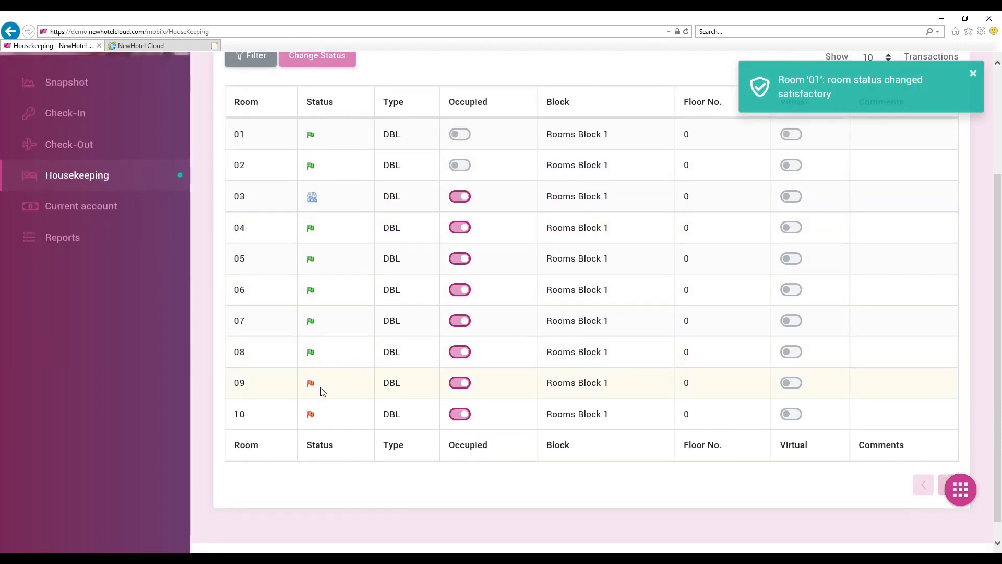
pyautogui.click(321, 392)
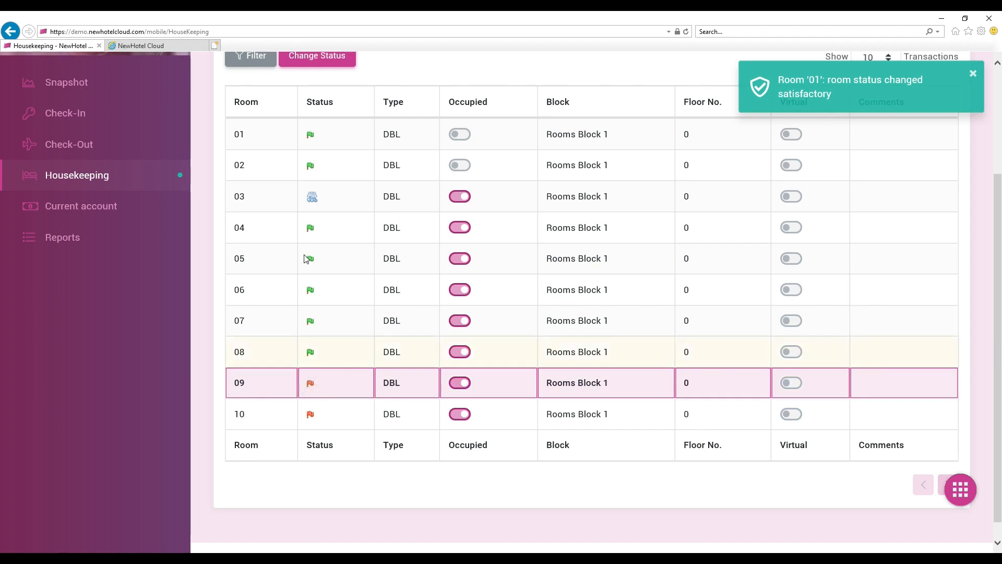
pyautogui.click(306, 62)
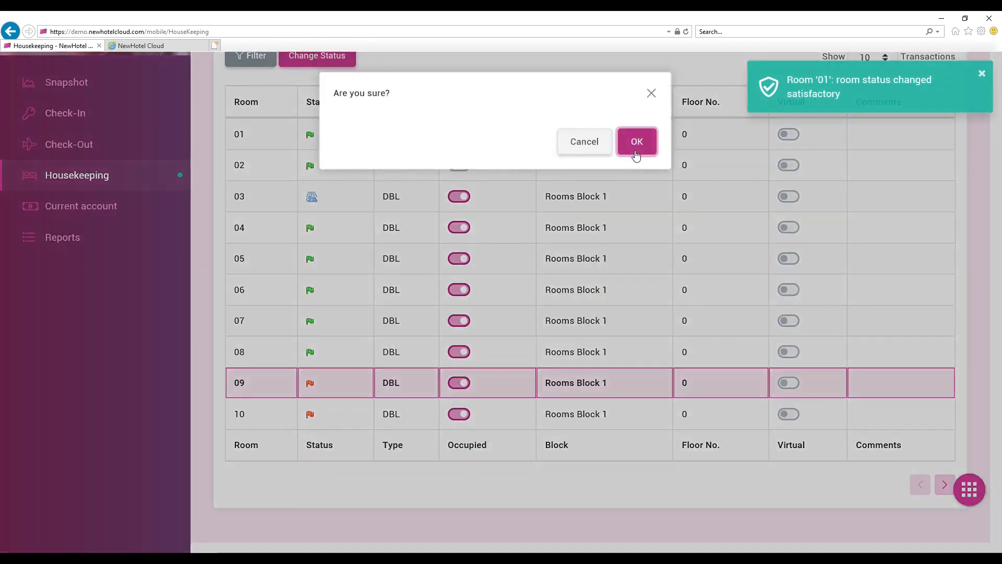
pyautogui.click(635, 156)
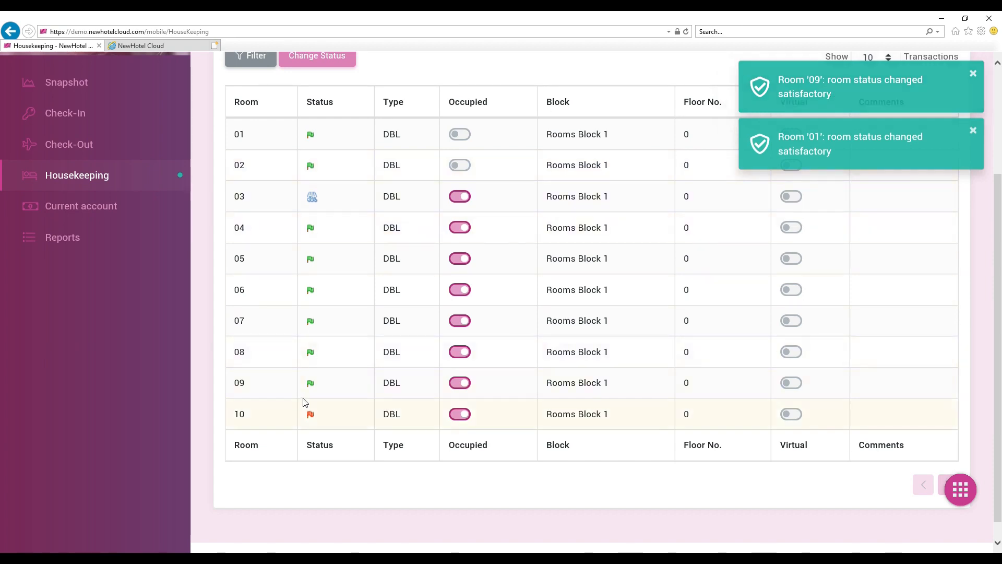
# Step: Change the status of room 05 to dirty and confirm the change
pyautogui.click(342, 268)
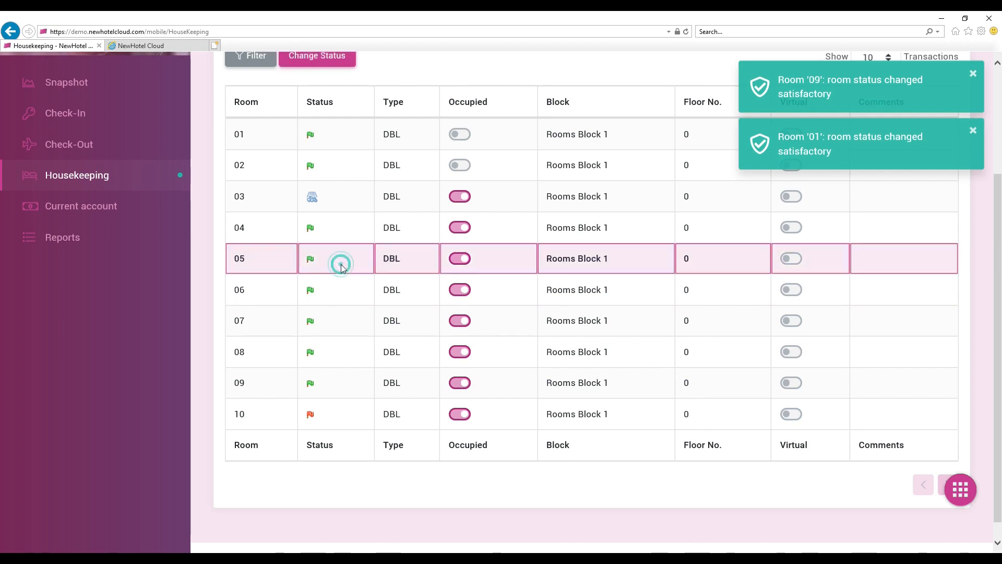
pyautogui.click(320, 58)
pyautogui.click(637, 141)
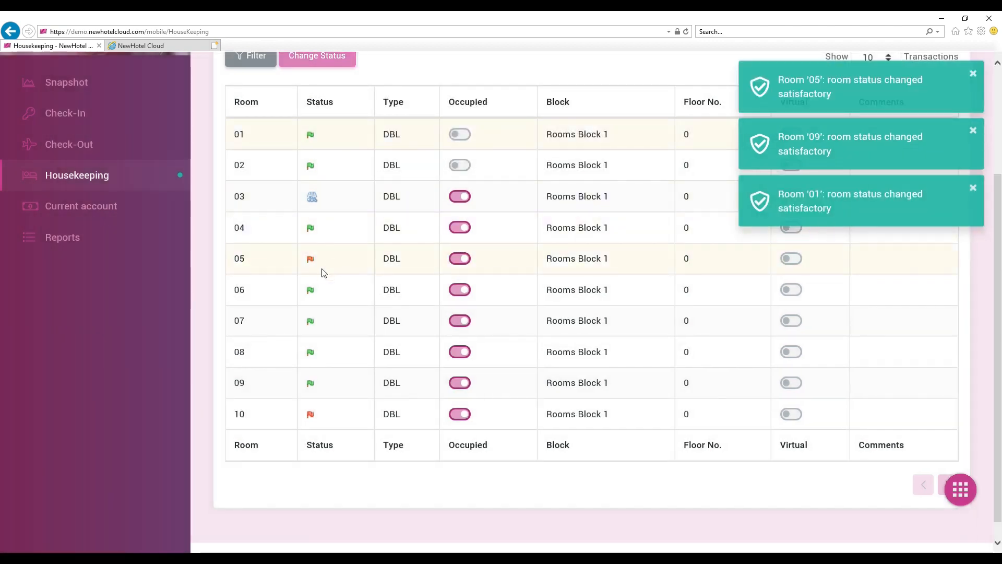
# Step: Filter the housekeeping room list to Occupied rooms and look through the listed rooms
pyautogui.scroll(3, 323, 272)
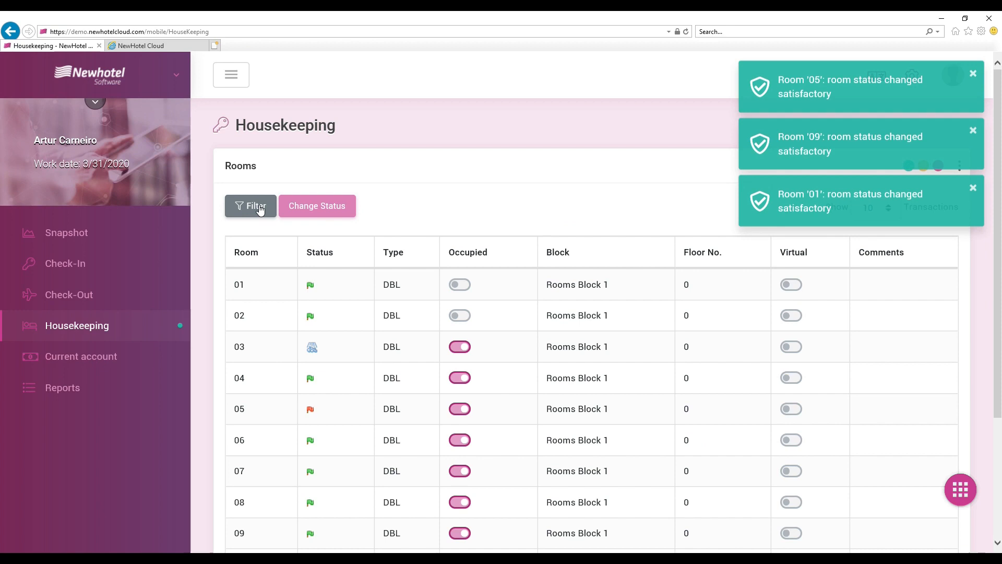
pyautogui.click(260, 207)
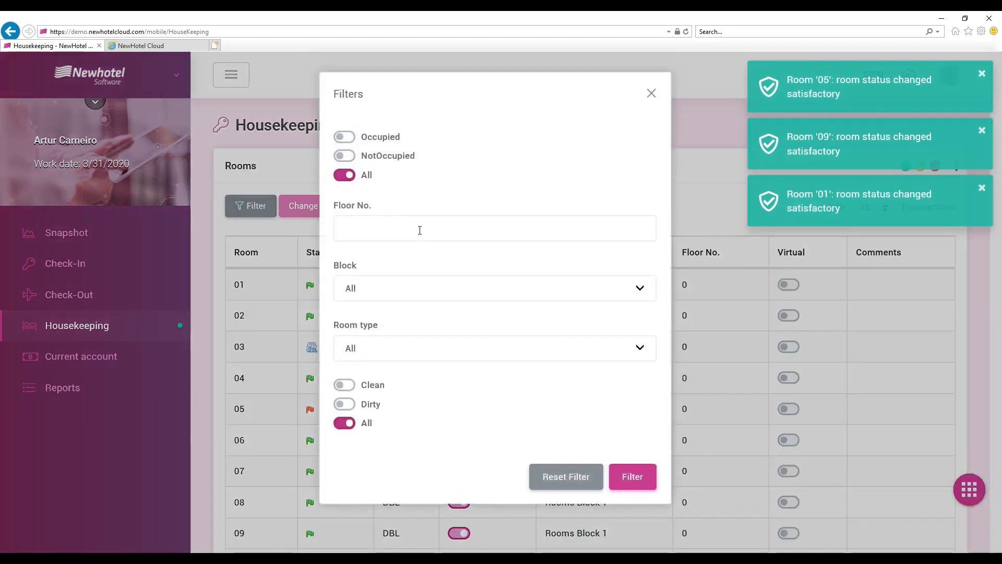
pyautogui.click(344, 137)
pyautogui.click(630, 484)
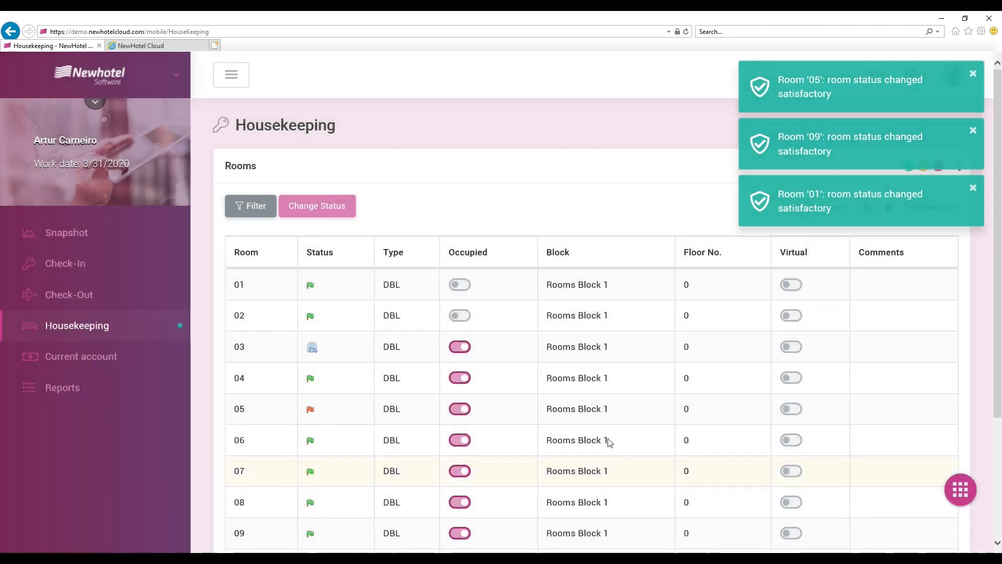
pyautogui.scroll(-3, 517, 356)
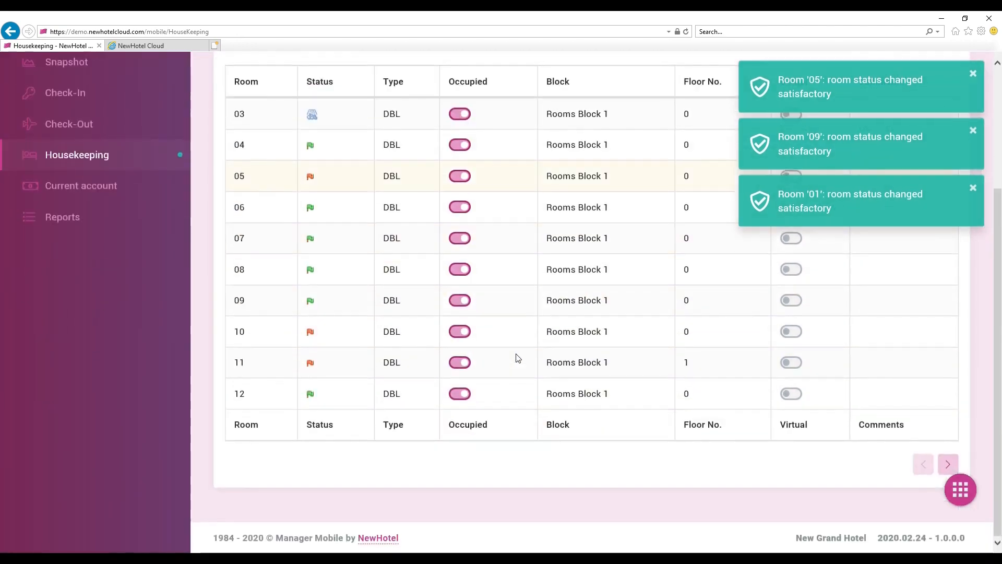
# Step: Narrow the Occupied filter to Dirty rooms, keeping Floor No. empty and Block at All, and review the filtered list
pyautogui.scroll(5, 516, 357)
pyautogui.click(249, 211)
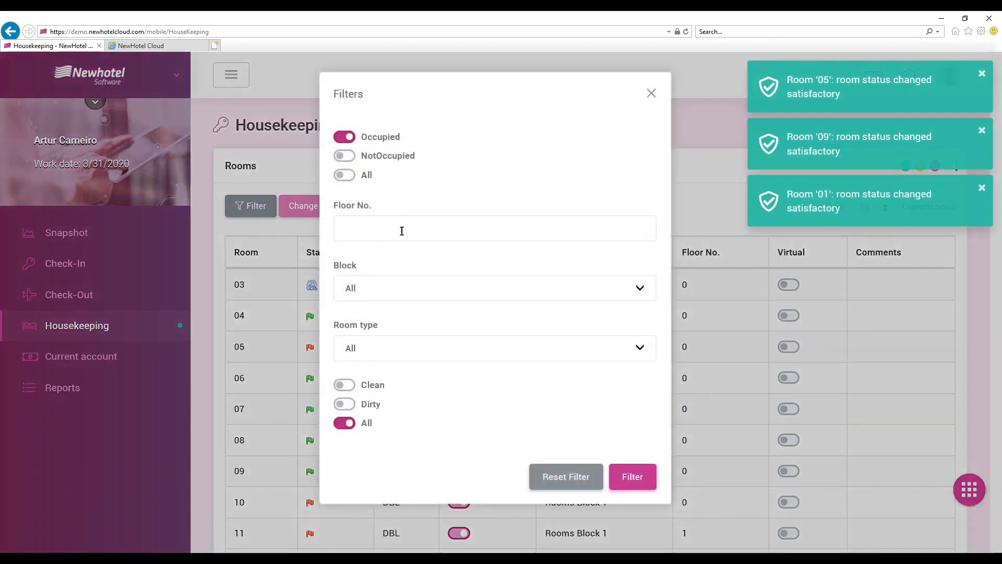
pyautogui.click(401, 231)
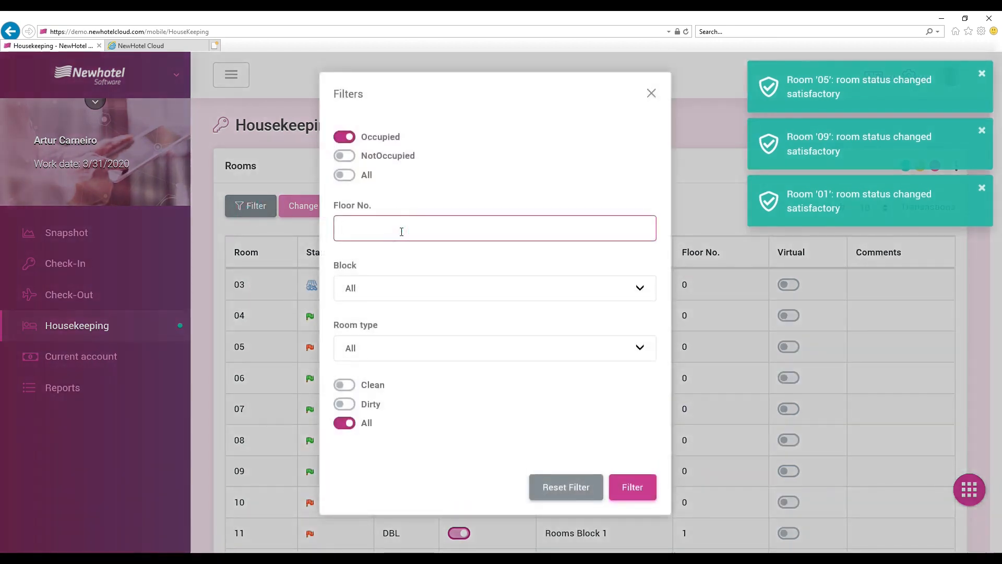
pyautogui.click(408, 287)
pyautogui.click(408, 287)
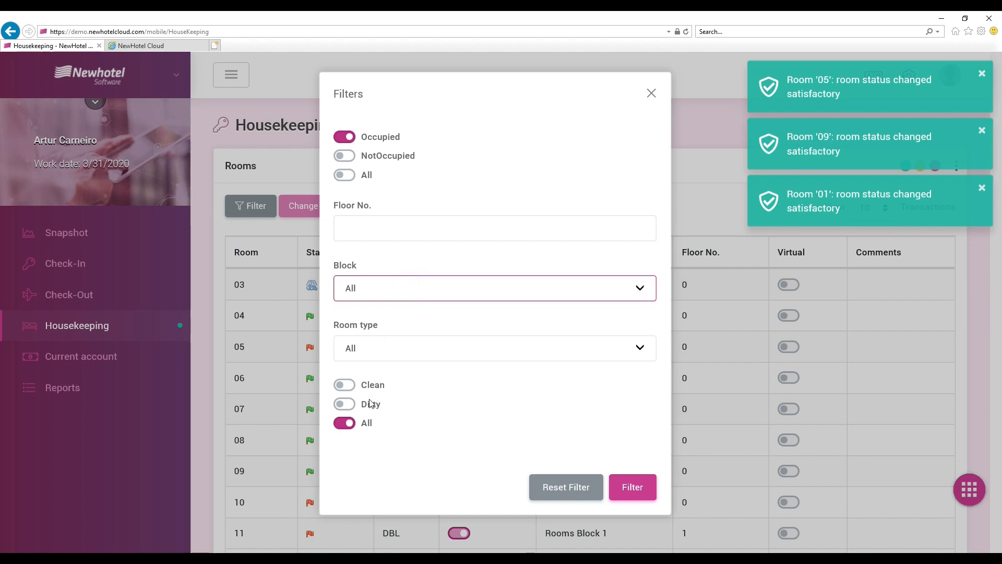
pyautogui.click(352, 409)
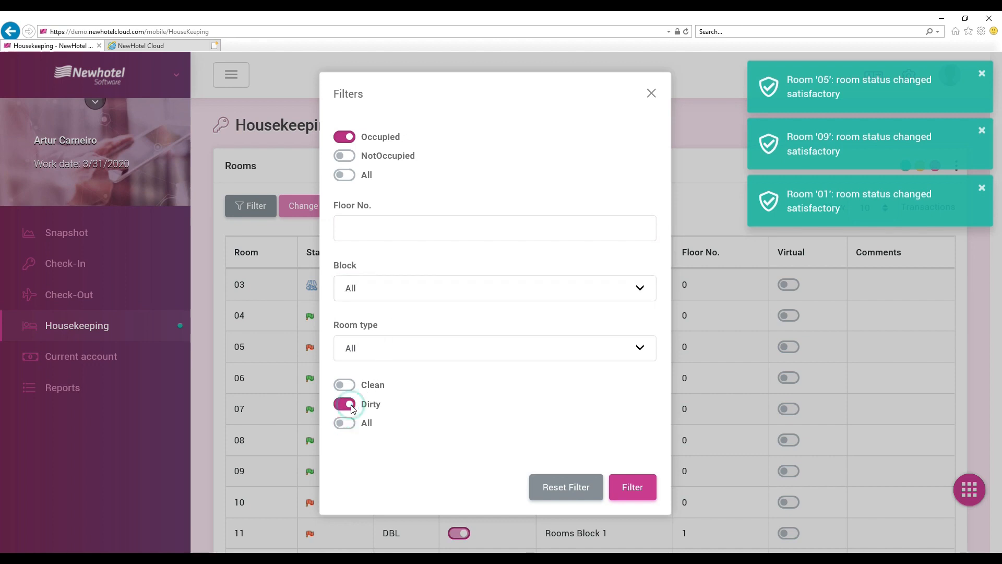
pyautogui.click(621, 487)
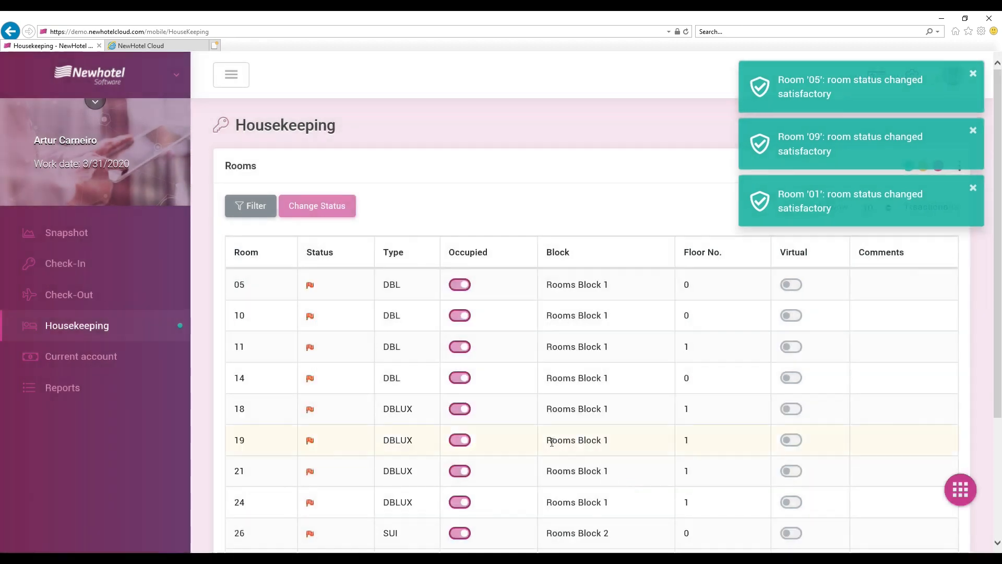
pyautogui.scroll(-3, 385, 317)
pyautogui.scroll(2, 384, 318)
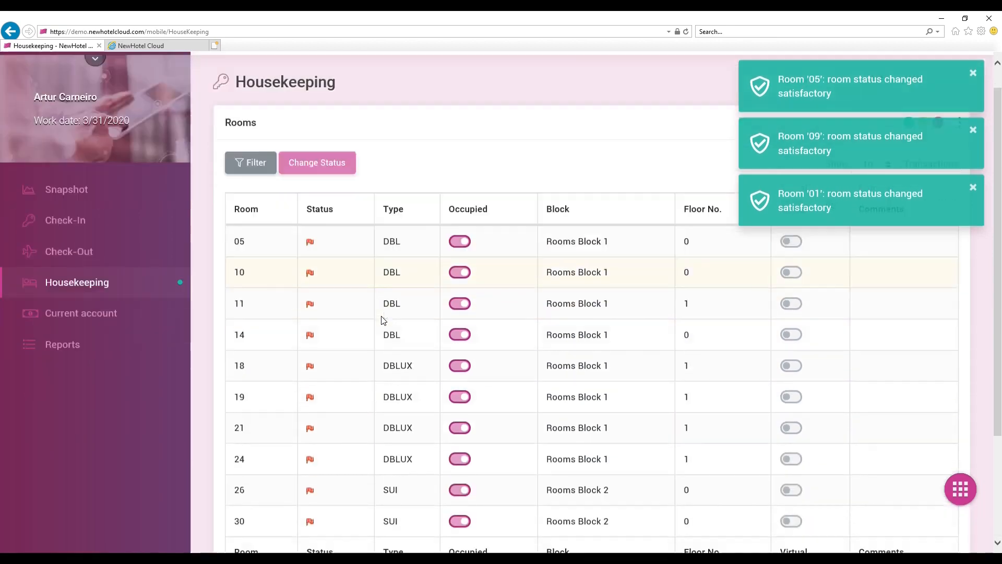
pyautogui.scroll(-2, 384, 319)
pyautogui.scroll(3, 380, 314)
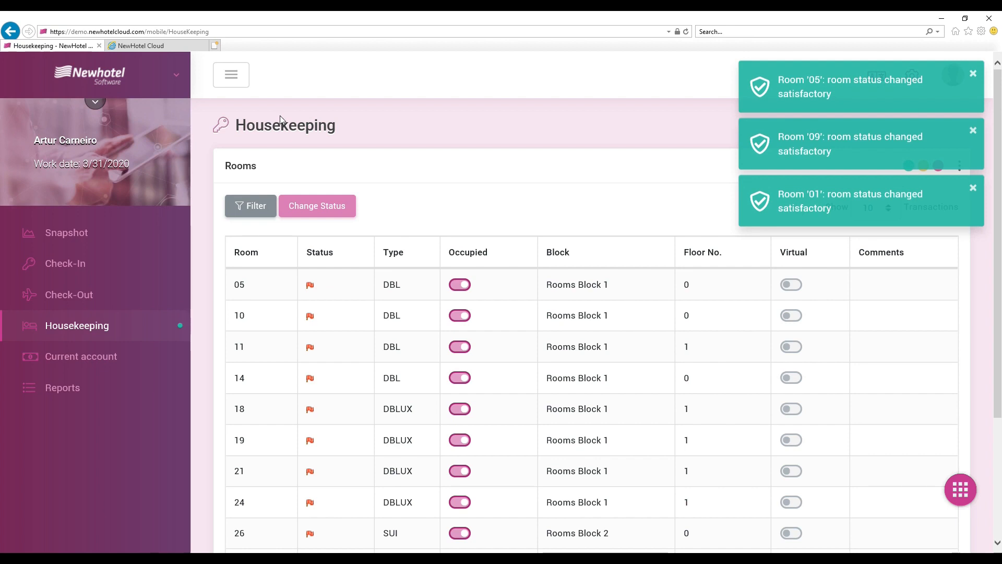
# Step: Switch to the NewHotel Cloud desktop page, start a new user with description and login HK1, and open the access levels for Reservas Individuais
pyautogui.click(157, 46)
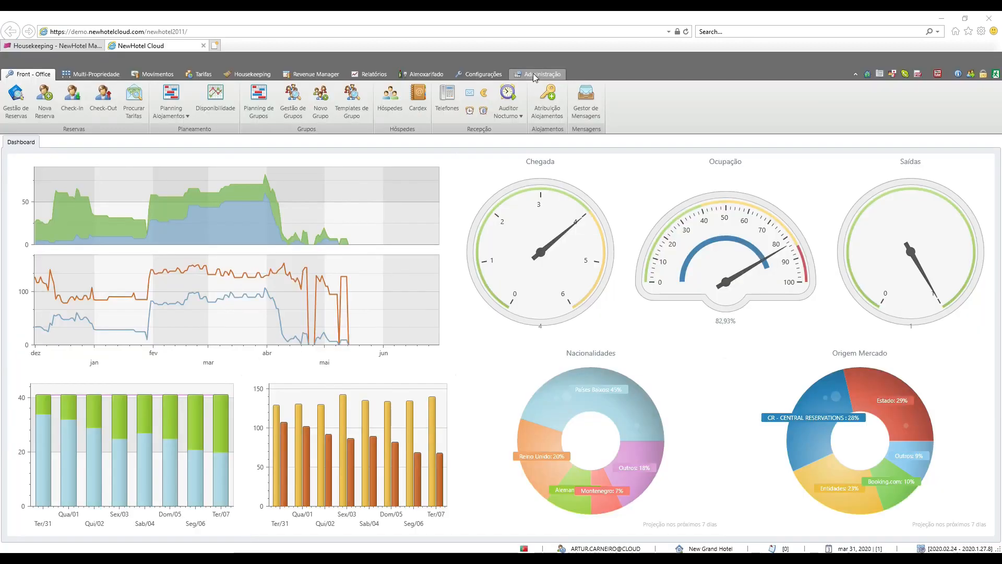
pyautogui.click(535, 77)
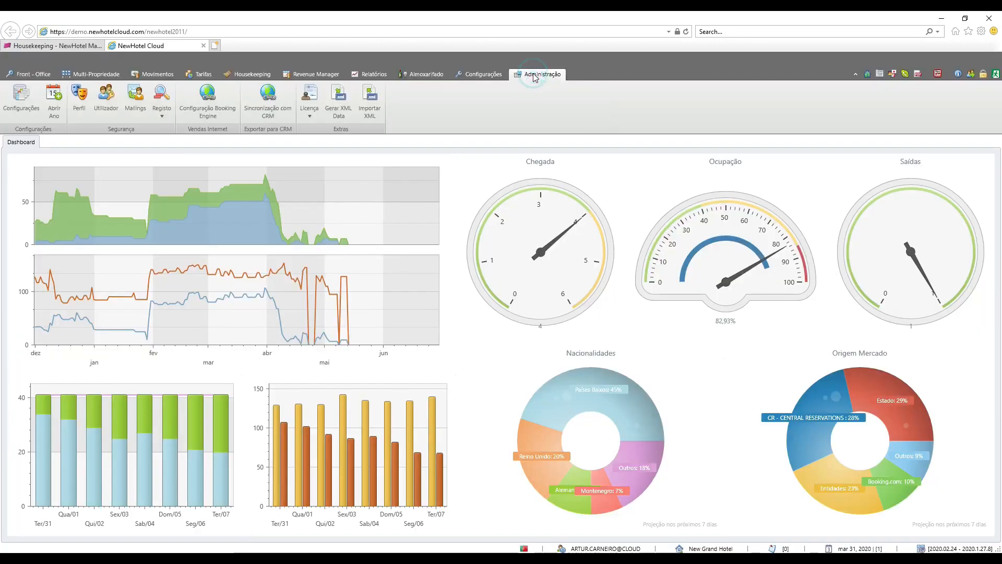
pyautogui.click(98, 113)
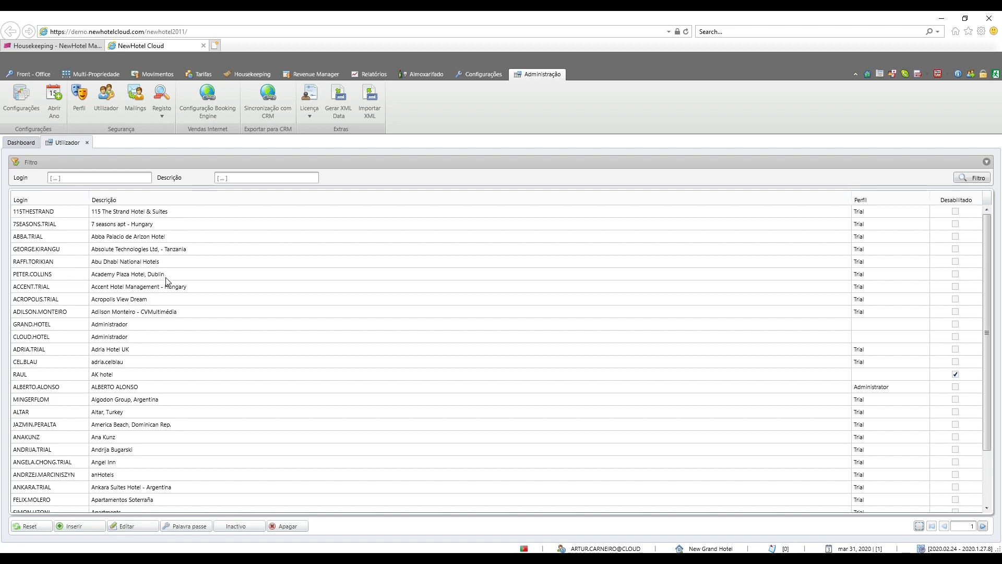
pyautogui.click(73, 526)
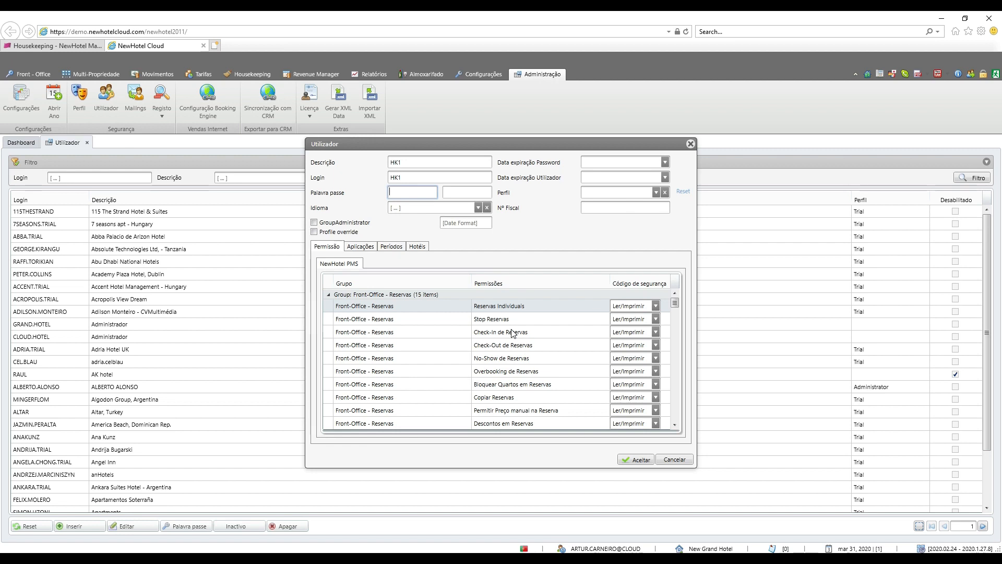
pyautogui.click(654, 305)
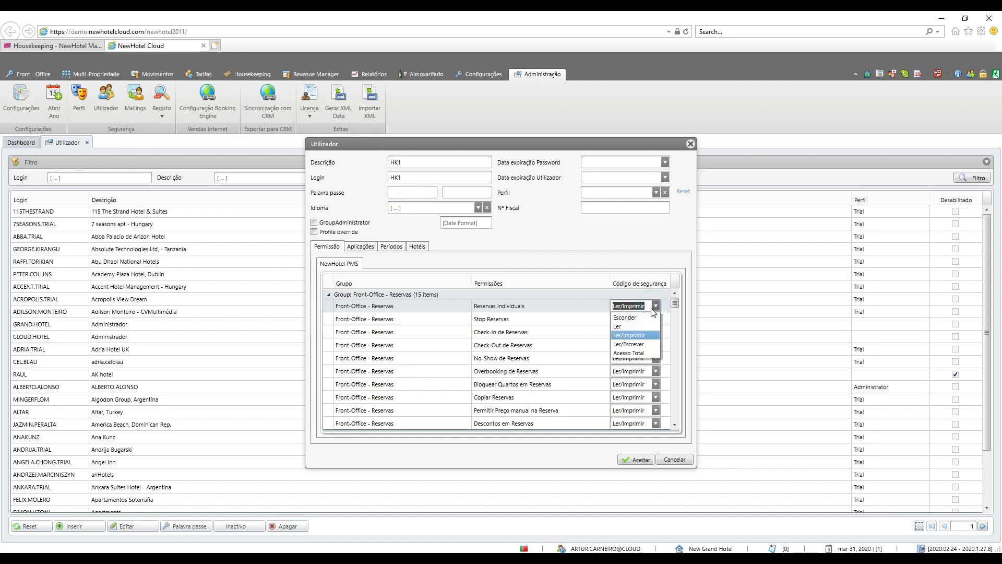